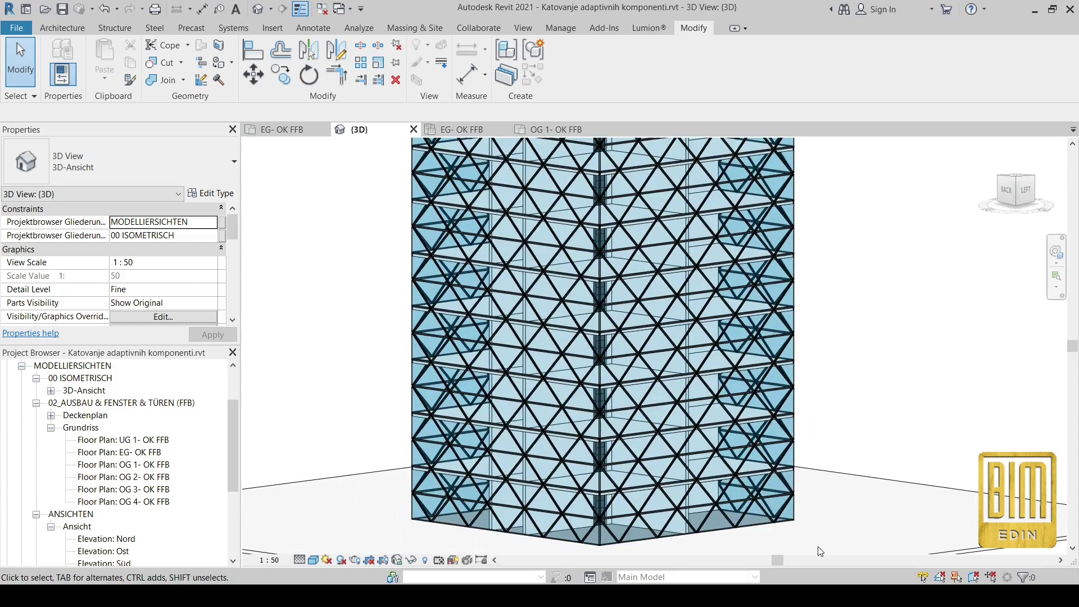
Open the facade mass for in-place editing and open its adaptive triangular curtain panel family for editing
{"action": "middle_click_drag", "start_coordinate": [833, 518], "coordinate": [568, 532], "text": "shift"}
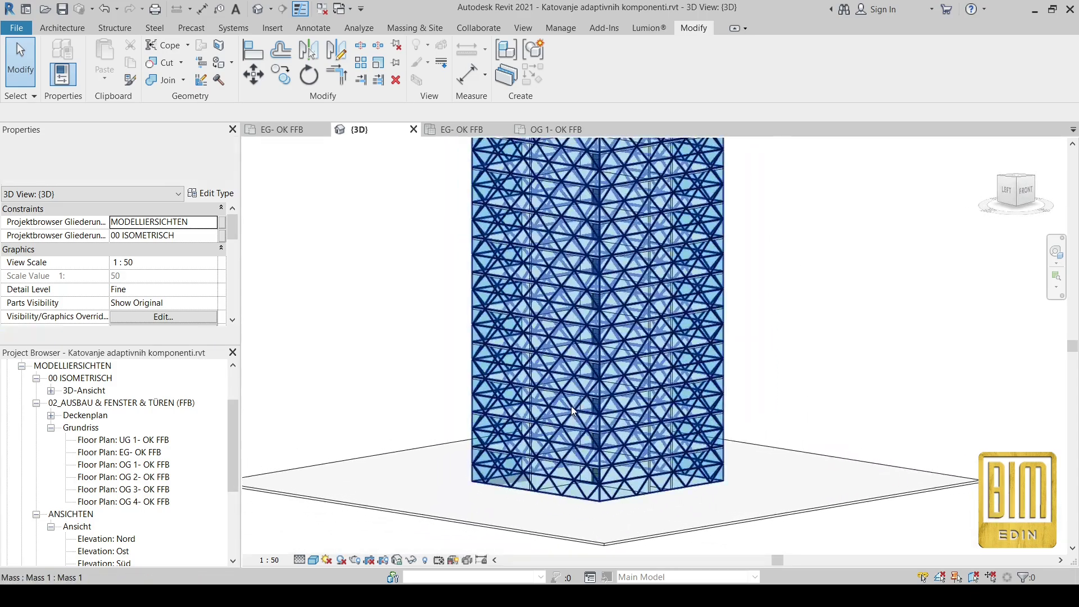
{"action": "scroll", "coordinate": [571, 405], "scroll_direction": "up", "scroll_amount": 5}
{"action": "scroll", "coordinate": [594, 356], "scroll_direction": "up", "scroll_amount": 5}
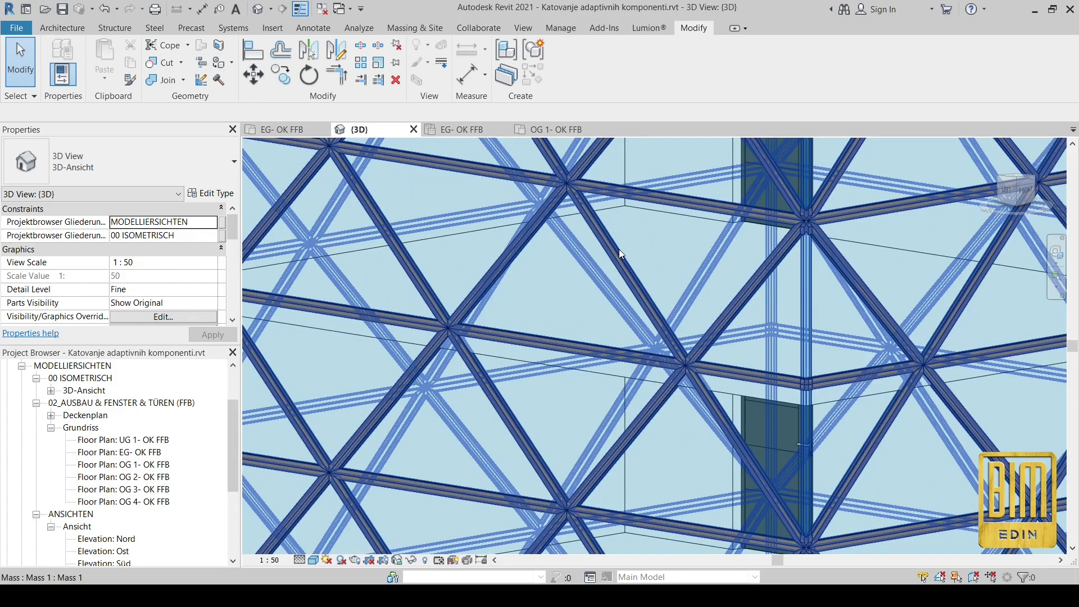
{"action": "double_click", "coordinate": [619, 248]}
{"action": "scroll", "coordinate": [621, 338], "scroll_direction": "up", "scroll_amount": 4}
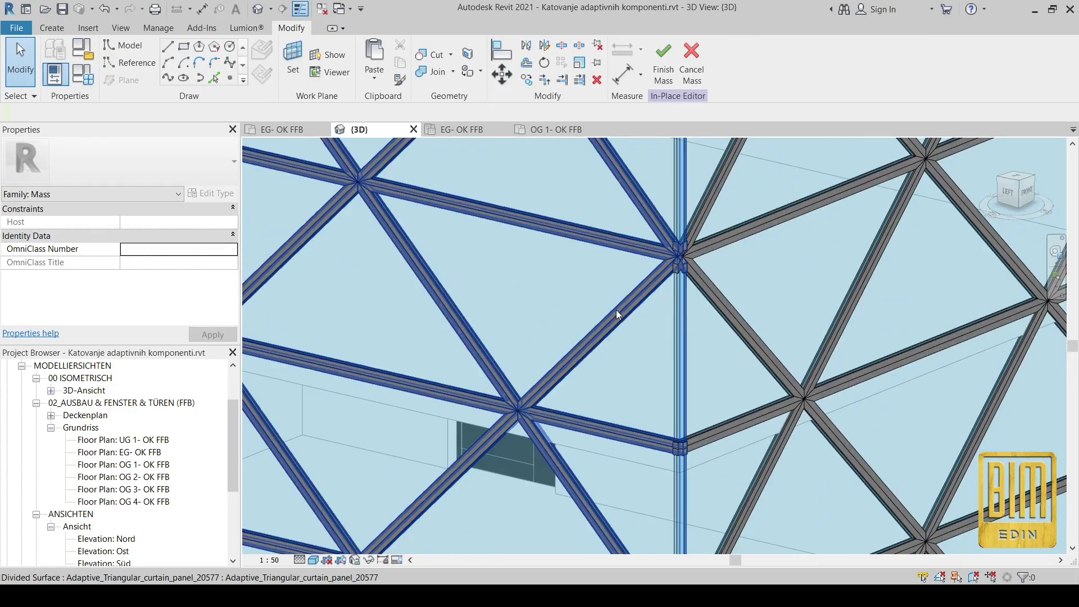
{"action": "left_click", "coordinate": [616, 309]}
{"action": "double_click", "coordinate": [480, 301]}
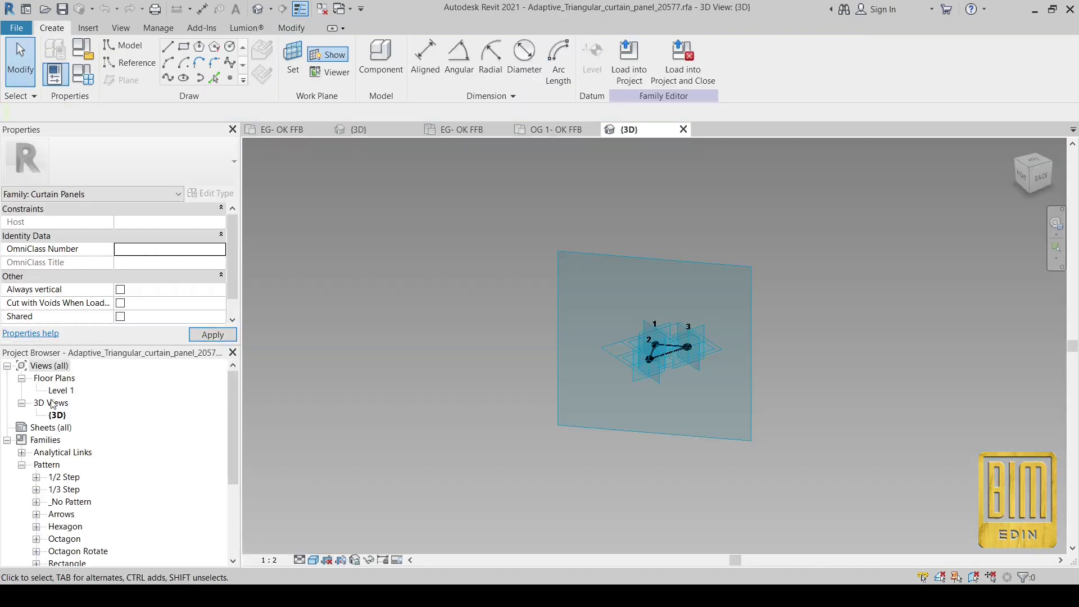
Enable Cut with Voids When Loaded and Shared for the curtain panel family
{"action": "scroll", "coordinate": [39, 321], "scroll_direction": "down", "scroll_amount": 1}
{"action": "left_click", "coordinate": [121, 302]}
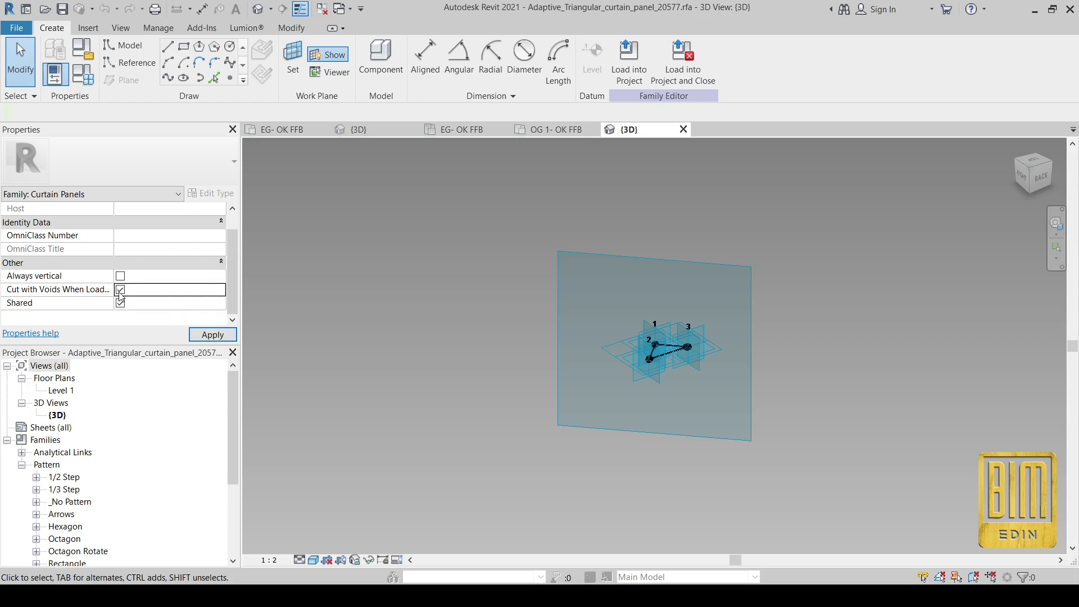
{"action": "scroll", "coordinate": [666, 351], "scroll_direction": "up", "scroll_amount": 3}
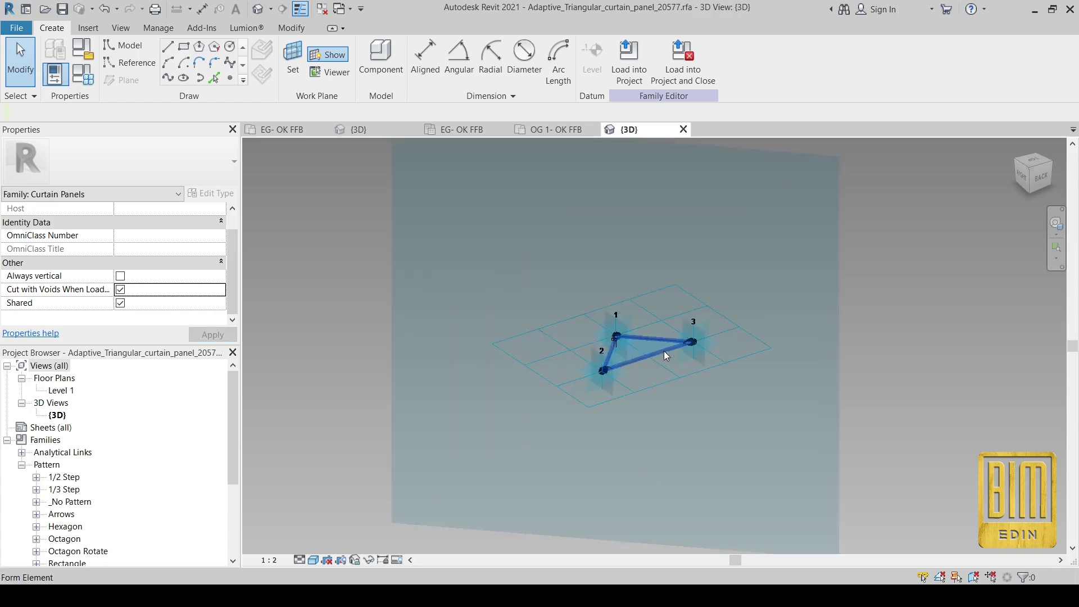
Load the edited curtain panel family into the project and finish the in-place edit of the facade mass
{"action": "left_click", "coordinate": [636, 66]}
{"action": "left_click", "coordinate": [607, 345]}
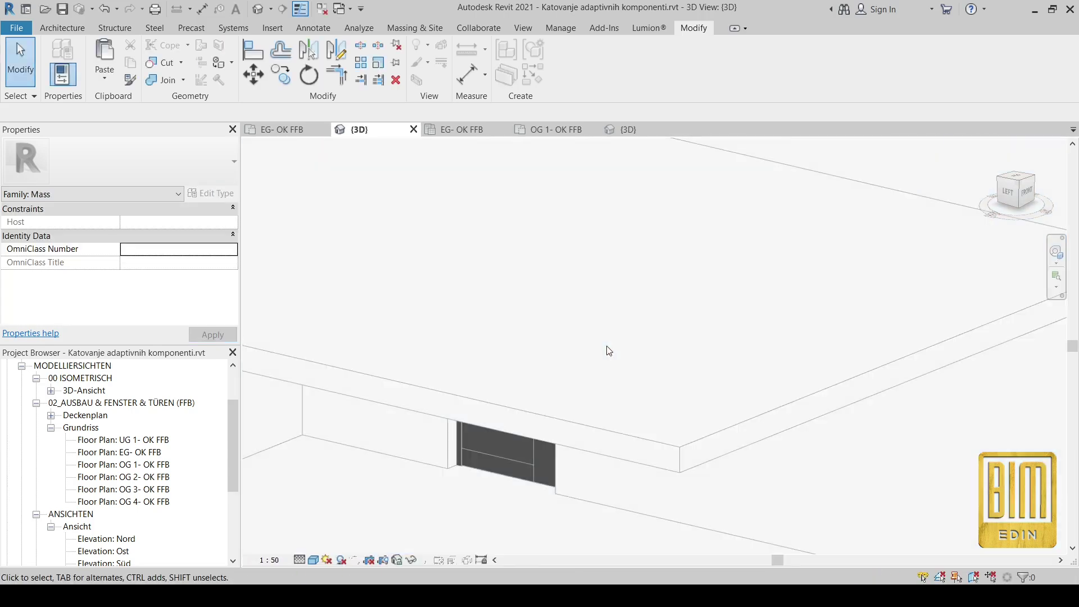
{"action": "scroll", "coordinate": [608, 350], "scroll_direction": "down", "scroll_amount": 5}
{"action": "scroll", "coordinate": [625, 373], "scroll_direction": "down", "scroll_amount": 4}
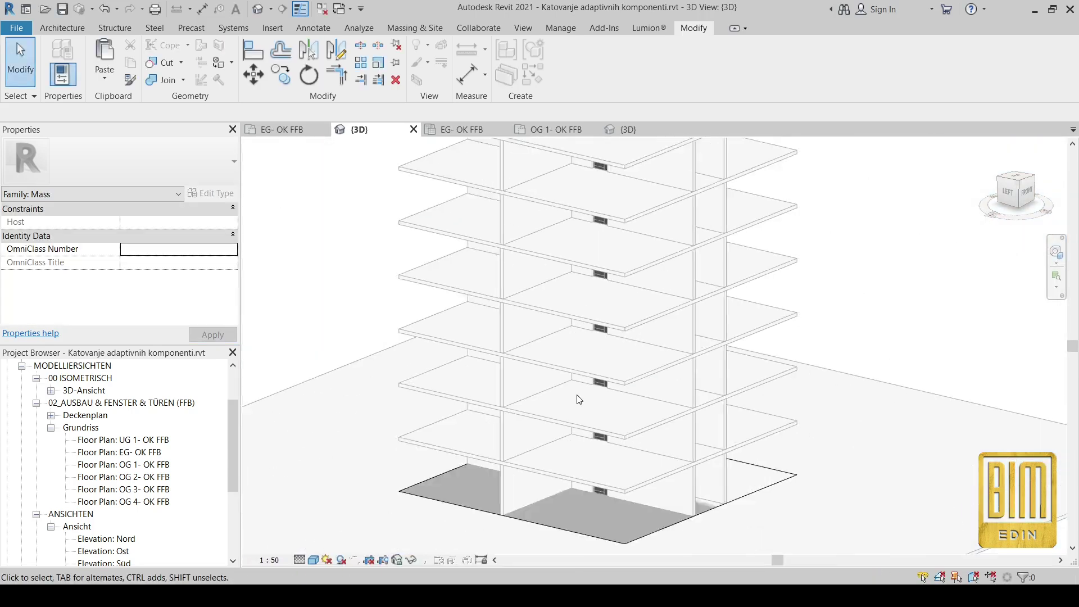
{"action": "left_click", "coordinate": [411, 562]}
{"action": "left_click", "coordinate": [622, 130]}
{"action": "left_click", "coordinate": [369, 130]}
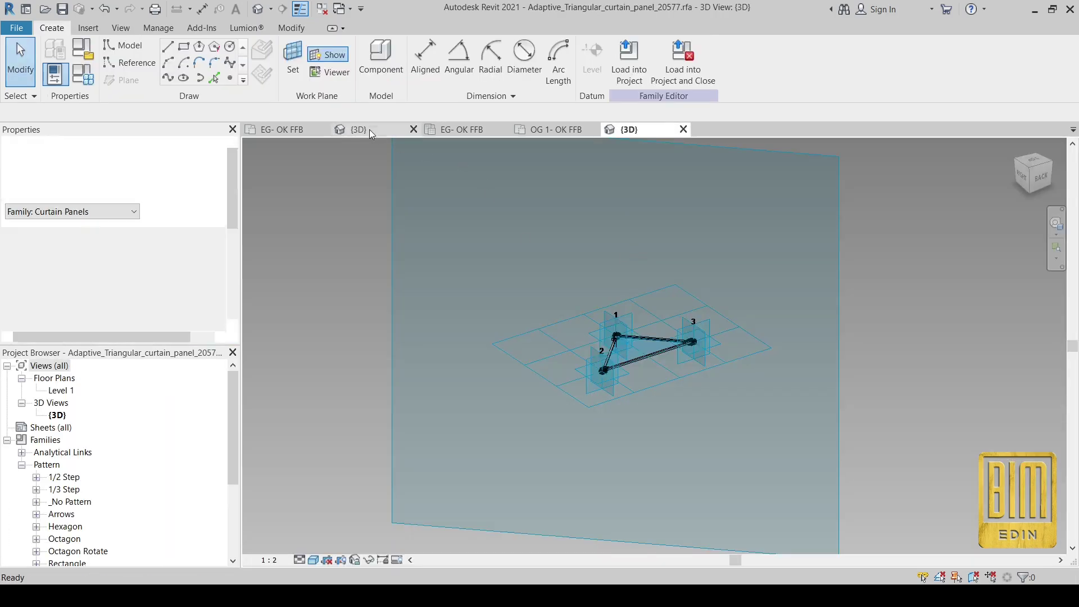
{"action": "left_click", "coordinate": [369, 129]}
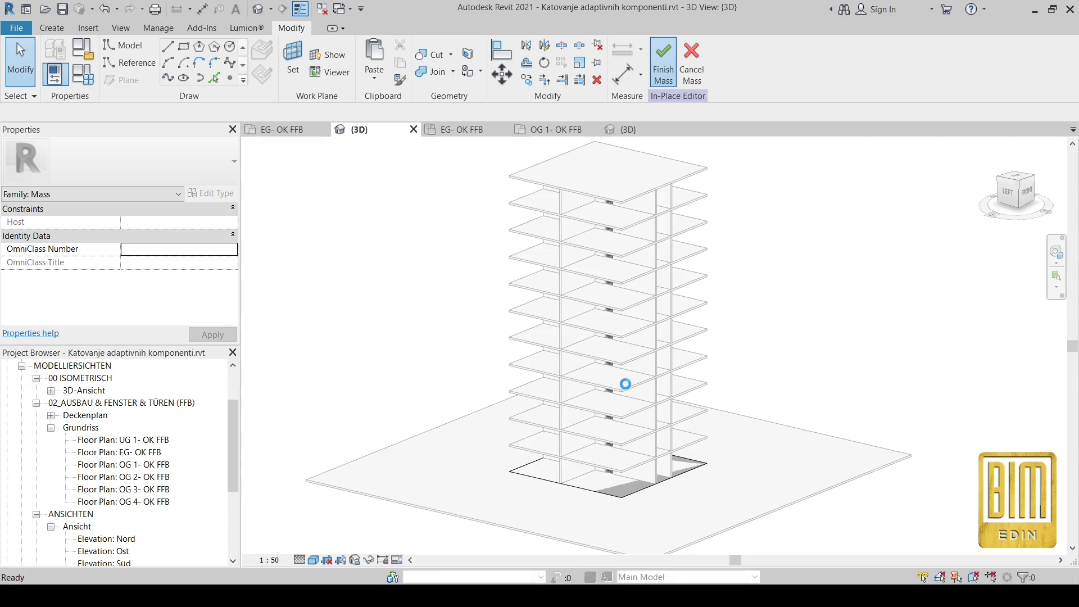
Start a new in-place mass and set its work plane on one of the triangular facade panels
{"action": "scroll", "coordinate": [610, 382], "scroll_direction": "up", "scroll_amount": 3}
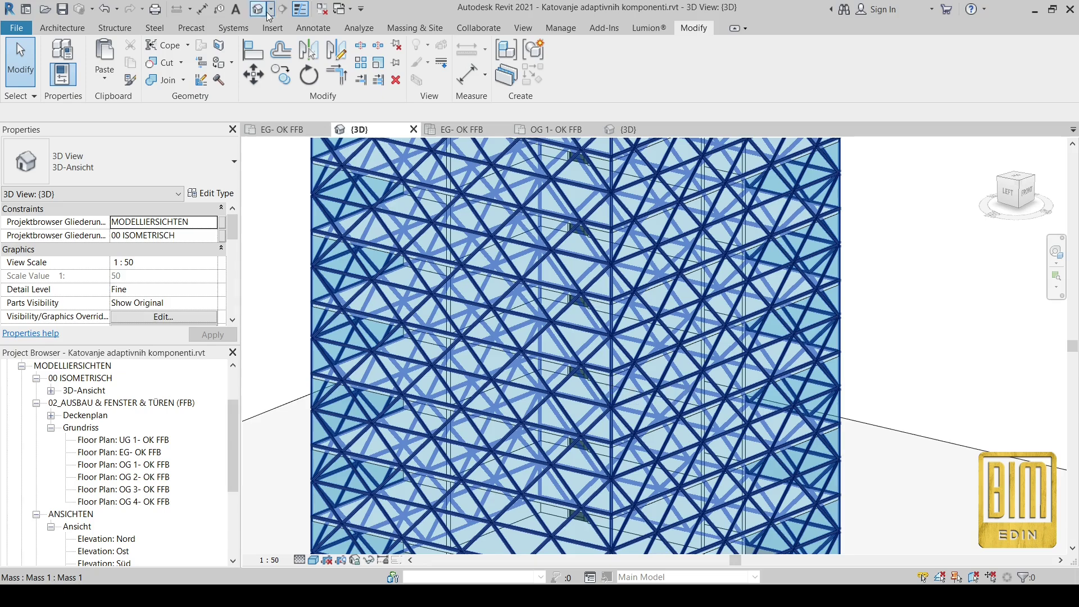
{"action": "left_click", "coordinate": [407, 31]}
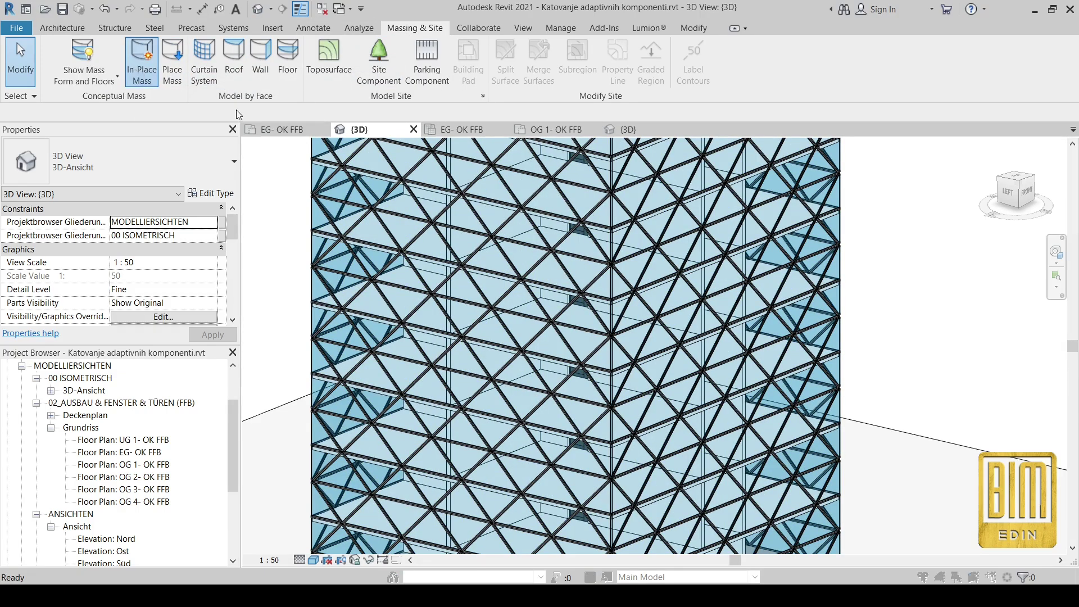
{"action": "left_click", "coordinate": [496, 231]}
{"action": "scroll", "coordinate": [528, 334], "scroll_direction": "up", "scroll_amount": 4}
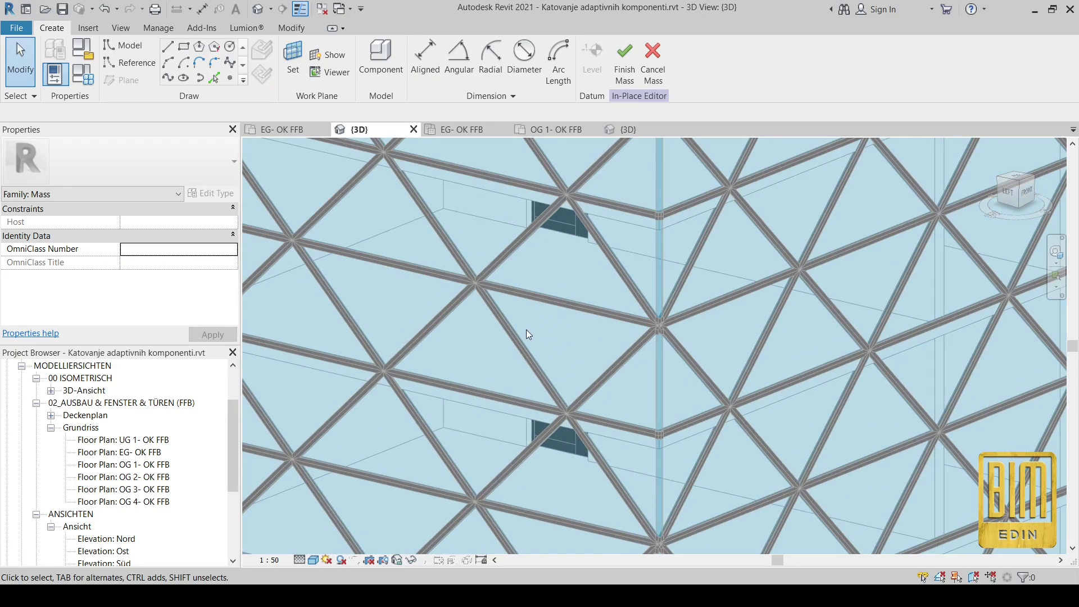
{"action": "left_click", "coordinate": [575, 326]}
Draw a circle of about 0.6 m radius centred on a mullion junction and turn it into a solid cylinder
{"action": "left_click", "coordinate": [229, 46]}
{"action": "scroll", "coordinate": [478, 275], "scroll_direction": "up", "scroll_amount": 2}
{"action": "left_click", "coordinate": [480, 280]}
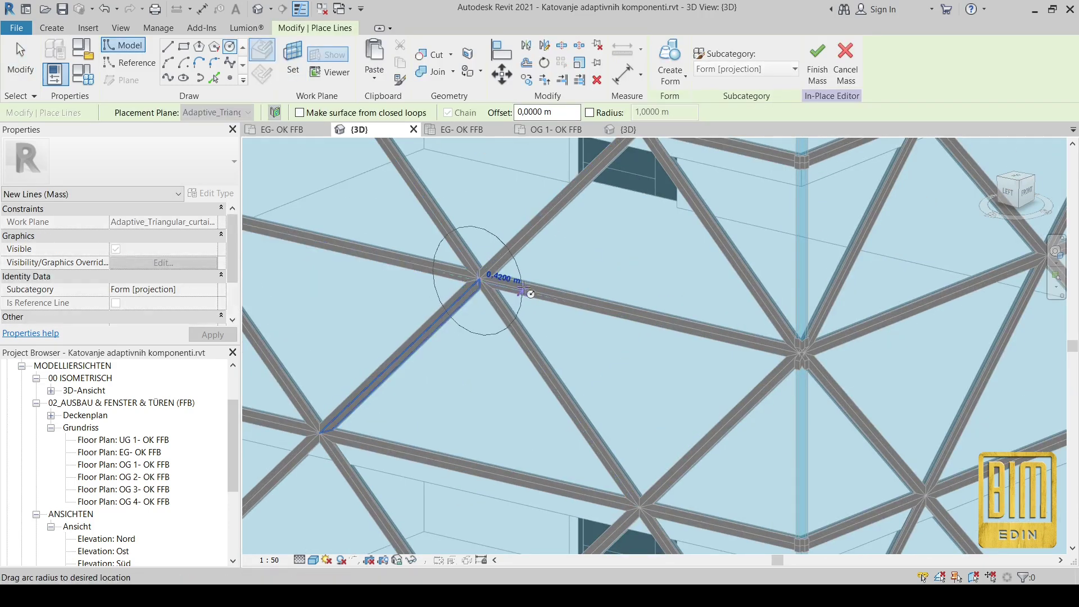
{"action": "left_click", "coordinate": [548, 297]}
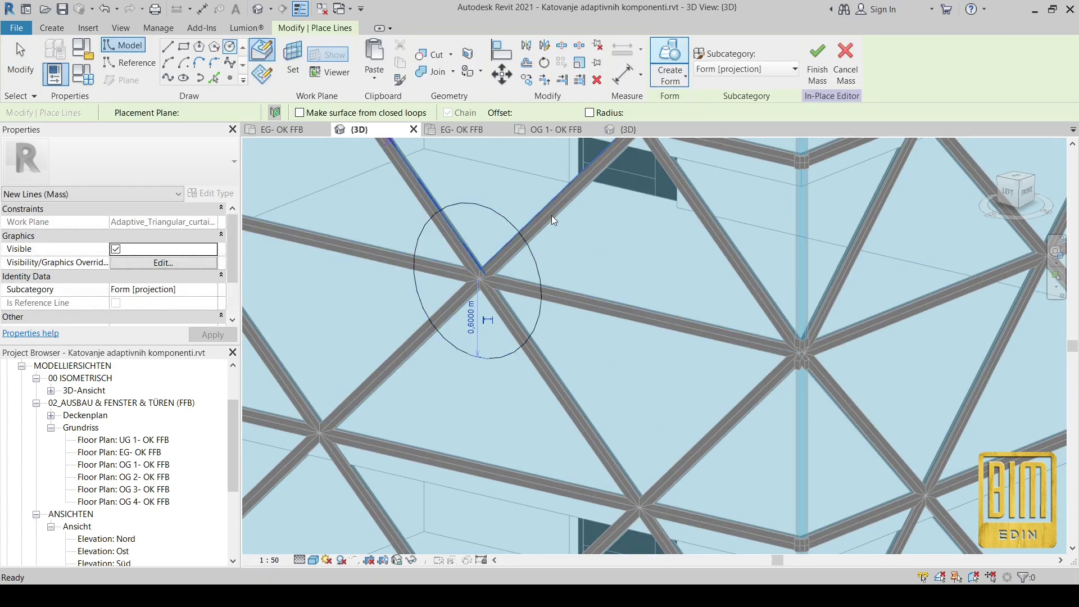
{"action": "left_click", "coordinate": [670, 62]}
{"action": "left_click", "coordinate": [452, 415]}
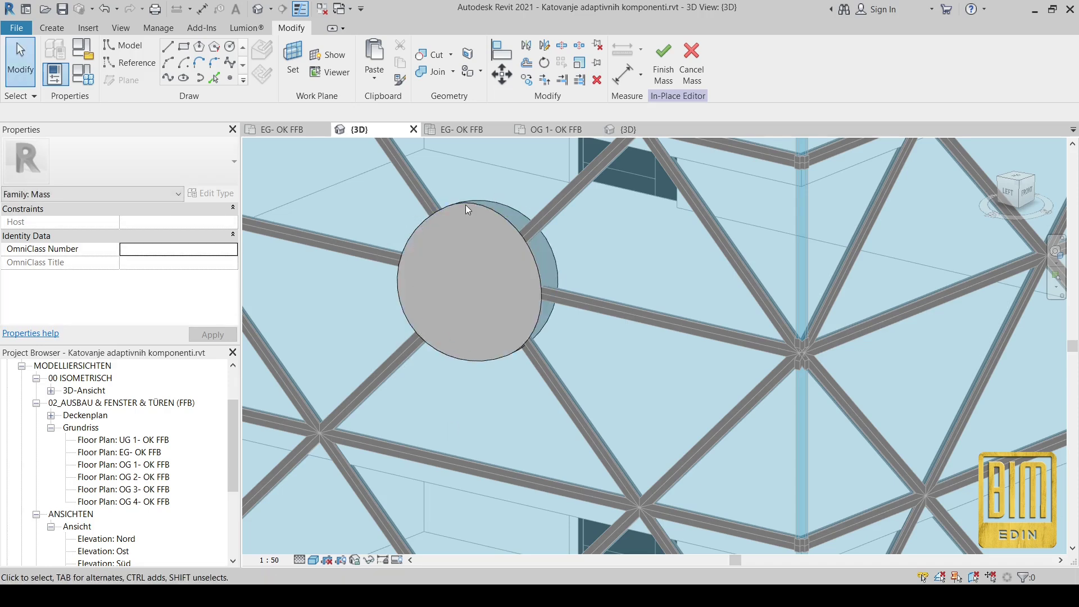
Try to cut the facade mass with the new cylinder while still editing the mass in place
{"action": "left_click", "coordinate": [434, 54]}
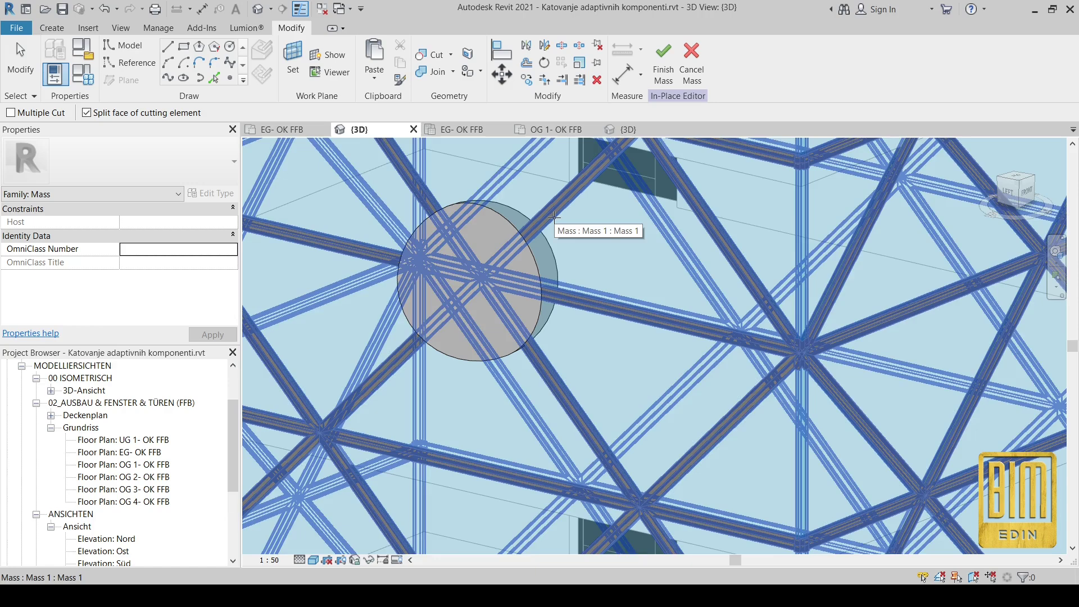
{"action": "left_click", "coordinate": [494, 233]}
{"action": "left_click", "coordinate": [463, 205]}
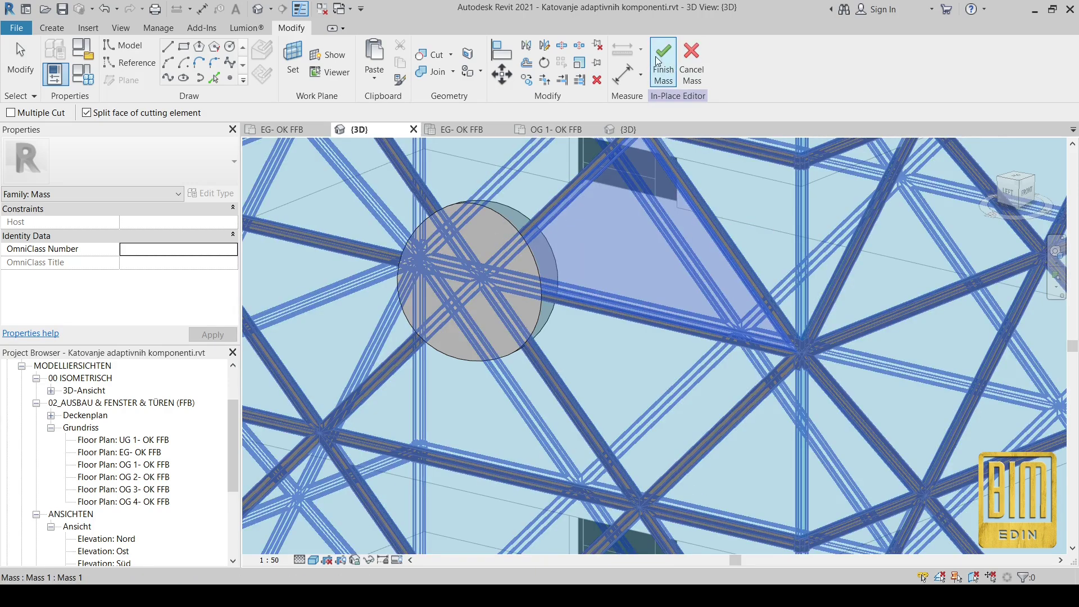
Finish the cylinder mass and cut the triangular curtain panels around the junction with it
{"action": "left_click", "coordinate": [663, 68]}
{"action": "left_click", "coordinate": [160, 63]}
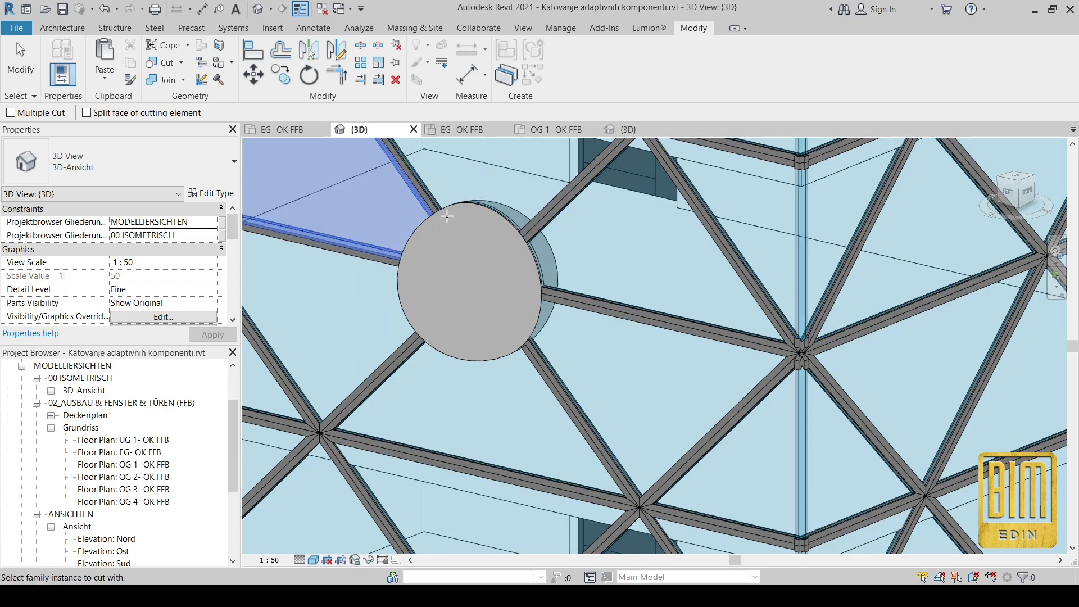
{"action": "left_click", "coordinate": [539, 318]}
{"action": "left_click", "coordinate": [393, 343]}
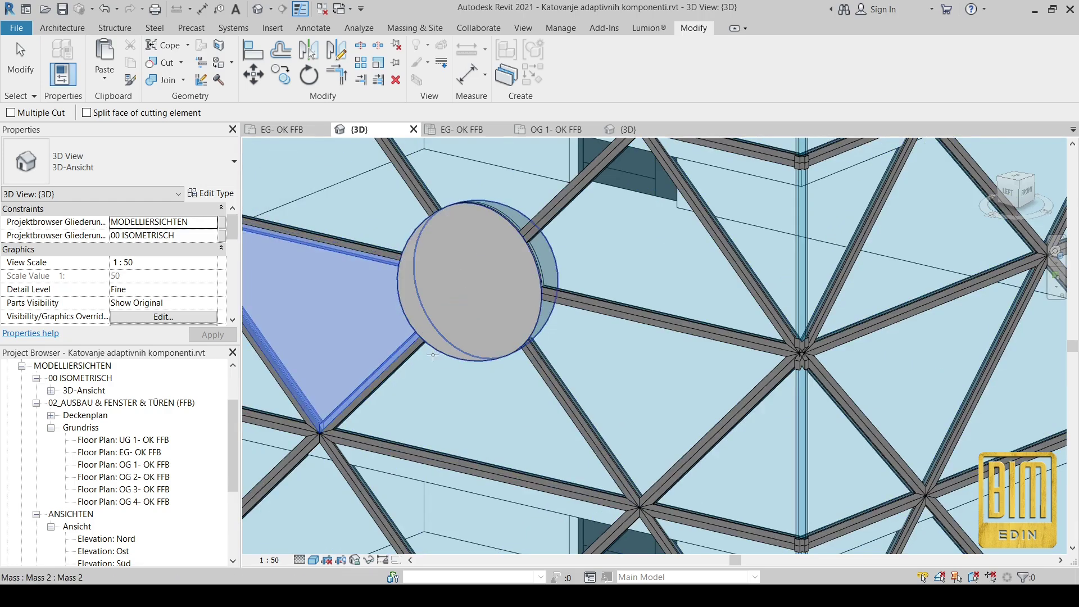
{"action": "left_click", "coordinate": [435, 354]}
{"action": "left_click", "coordinate": [409, 366]}
{"action": "left_click", "coordinate": [408, 366]}
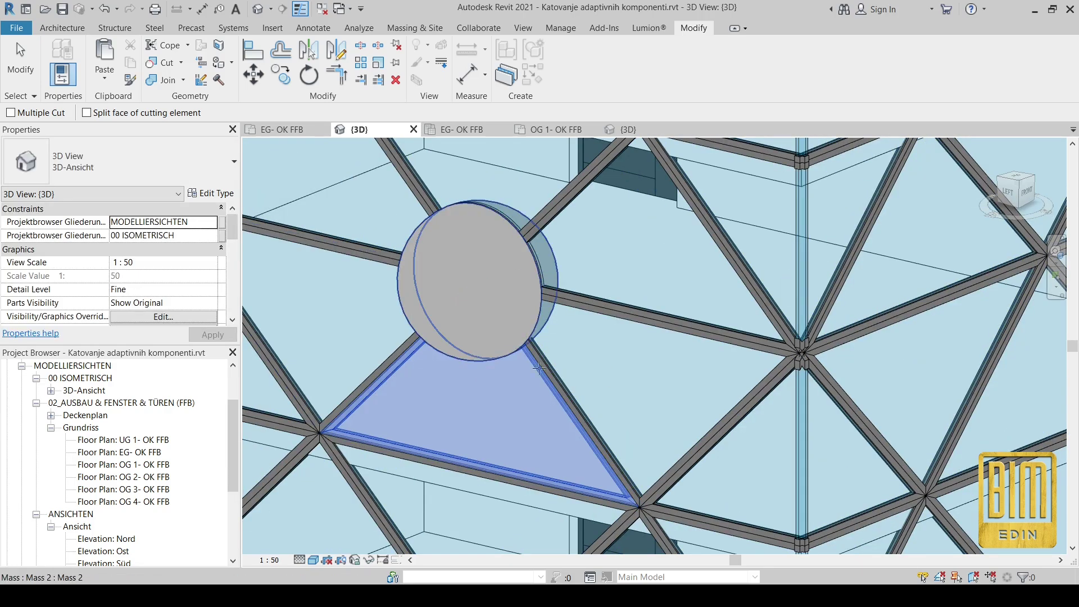
{"action": "key", "text": "Escape"}
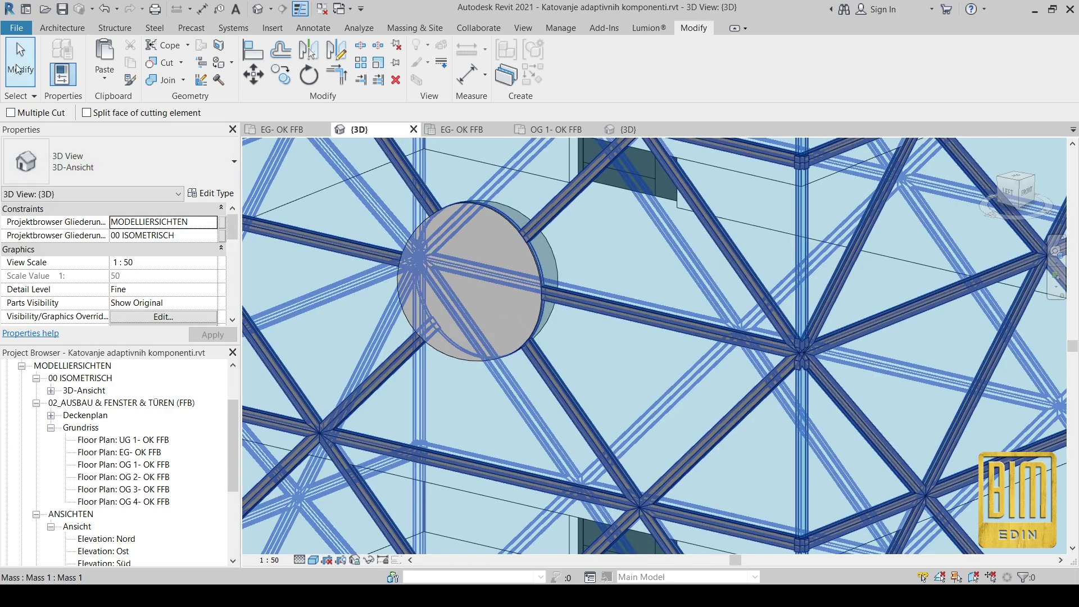
Edit the cylinder mass in place, turn off its form's visibility at the Fine detail level, and finish the mass
{"action": "left_click", "coordinate": [416, 225]}
{"action": "left_click", "coordinate": [401, 274]}
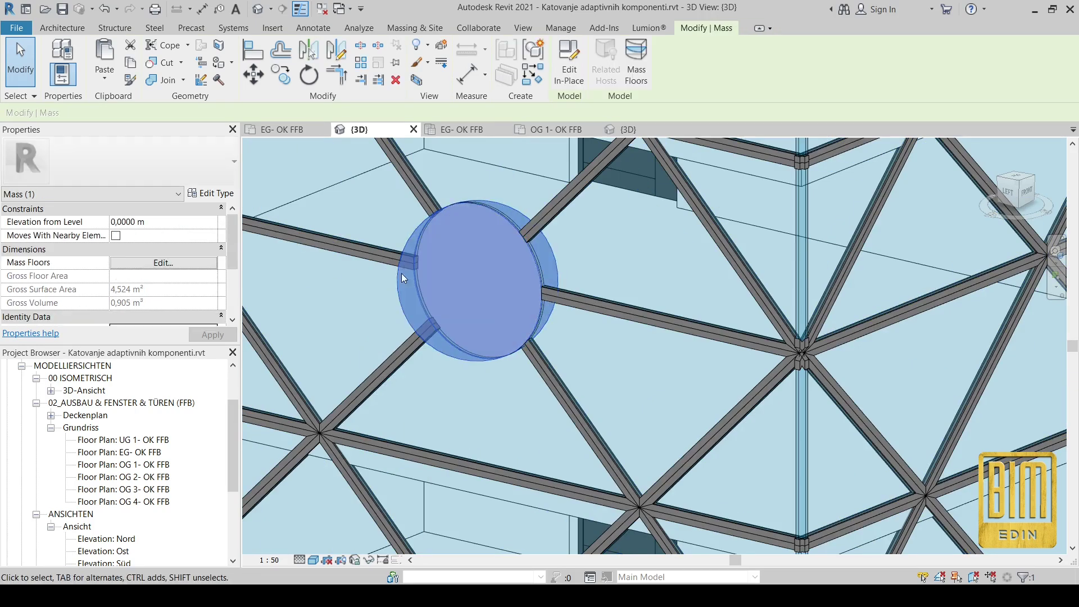
{"action": "double_click", "coordinate": [503, 215]}
{"action": "left_click_drag", "start_coordinate": [360, 177], "coordinate": [624, 419]}
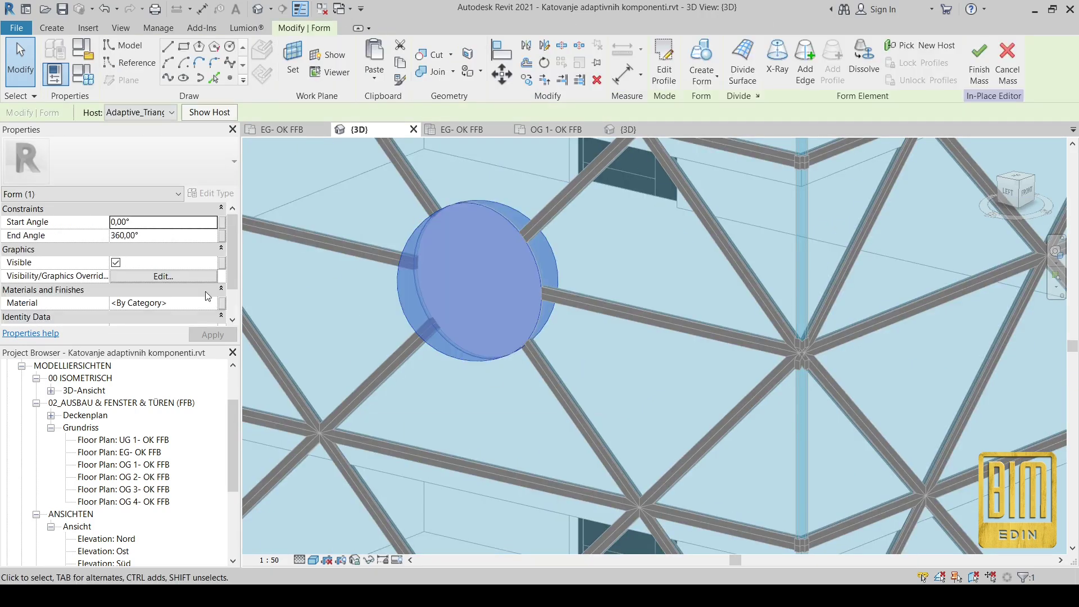
{"action": "left_click", "coordinate": [202, 276]}
{"action": "left_click", "coordinate": [668, 205]}
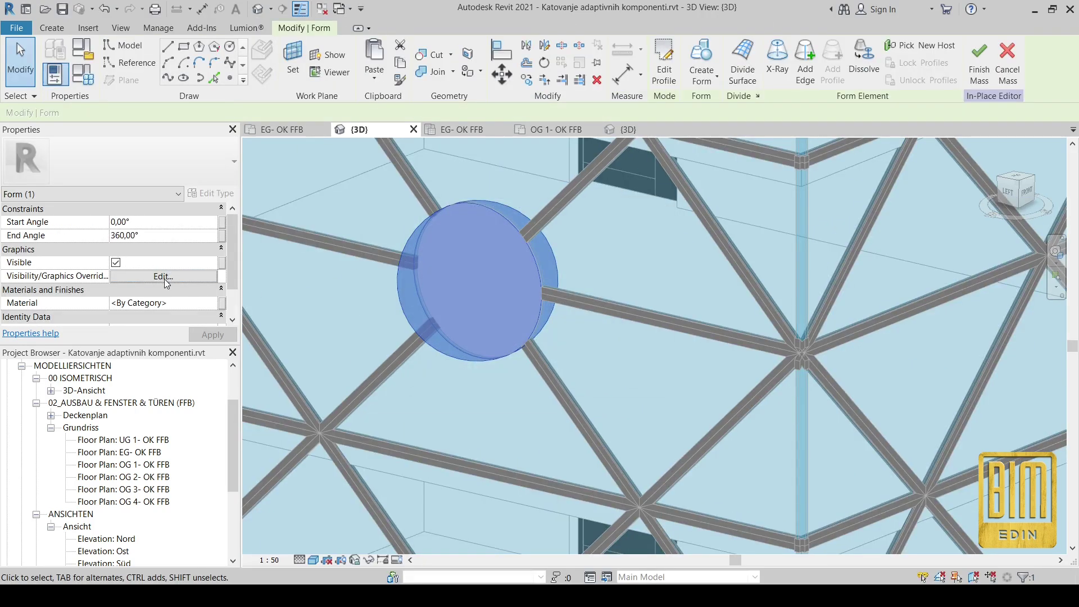
{"action": "left_click", "coordinate": [214, 275]}
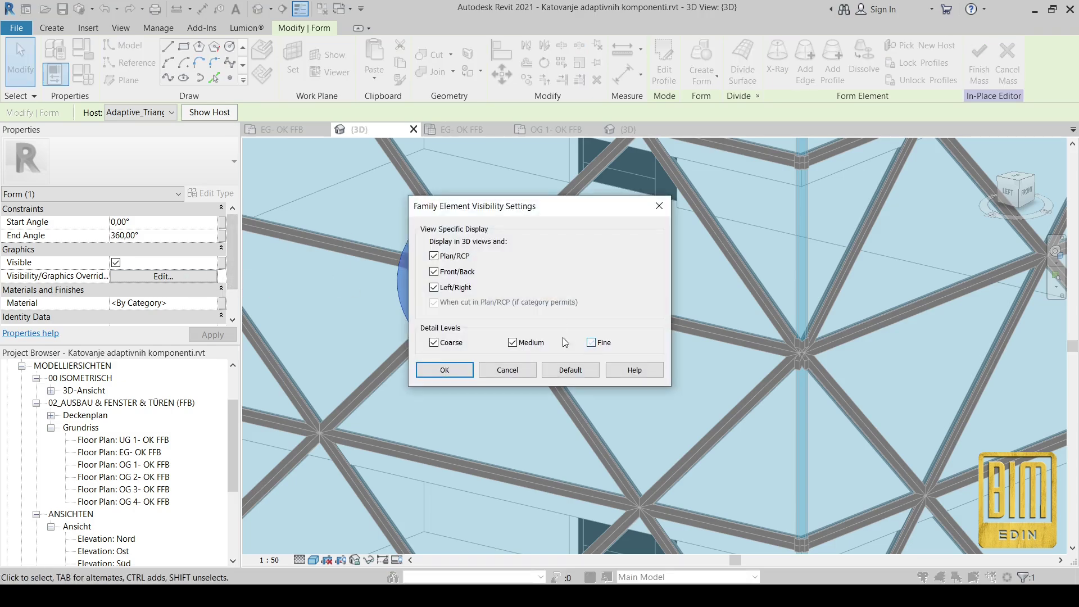
{"action": "left_click", "coordinate": [444, 370]}
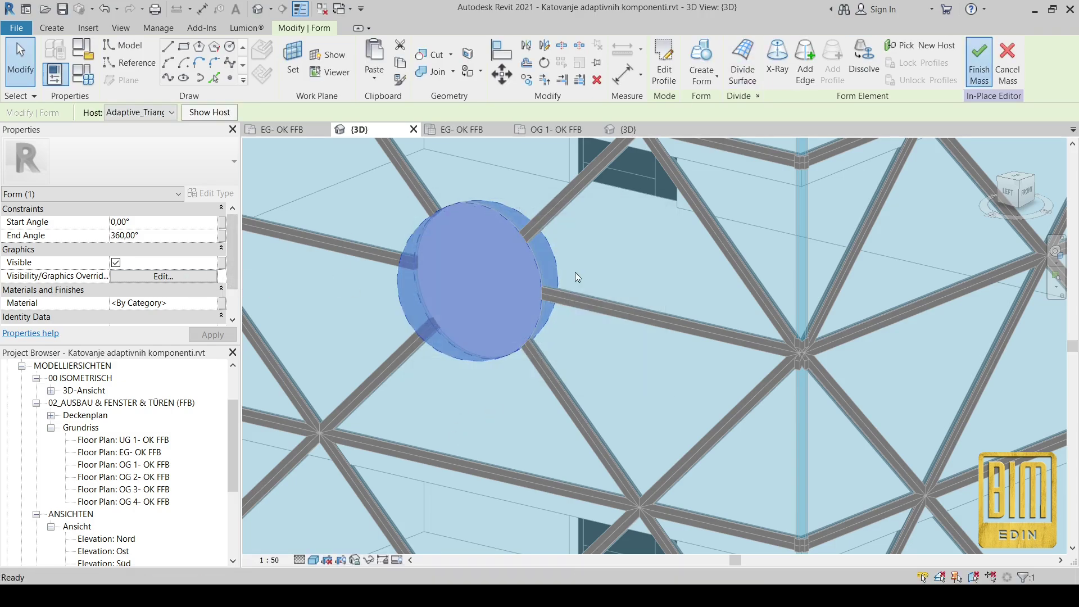
{"action": "left_click", "coordinate": [979, 62]}
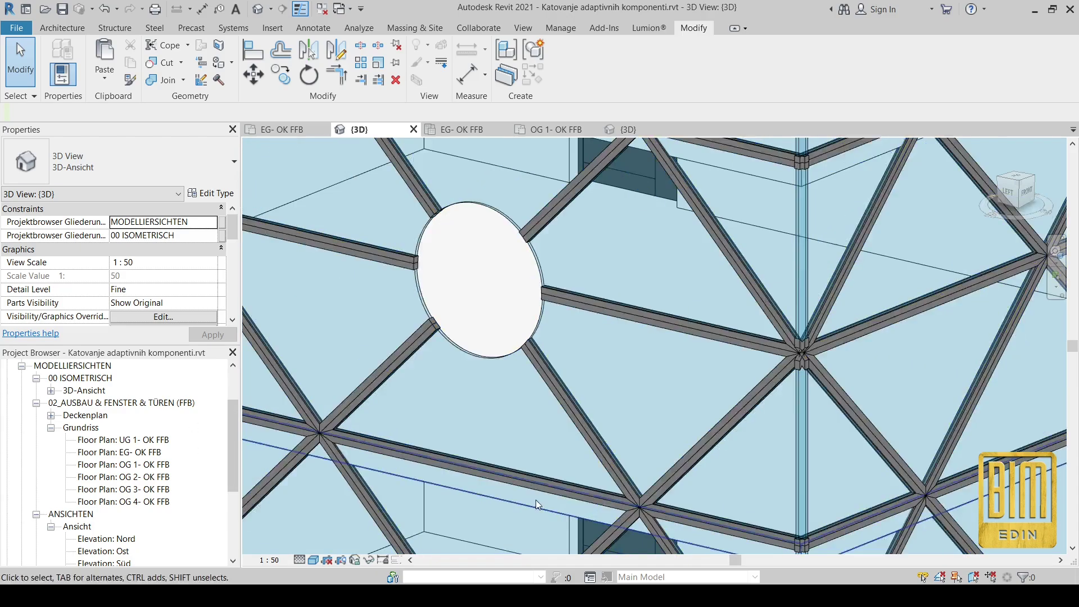
Start another in-place mass and set its work plane on the triangular panel beside the round opening
{"action": "scroll", "coordinate": [546, 410], "scroll_direction": "down", "scroll_amount": 3}
{"action": "middle_click_drag", "start_coordinate": [790, 448], "coordinate": [720, 483], "text": "shift"}
{"action": "scroll", "coordinate": [640, 380], "scroll_direction": "up", "scroll_amount": 5}
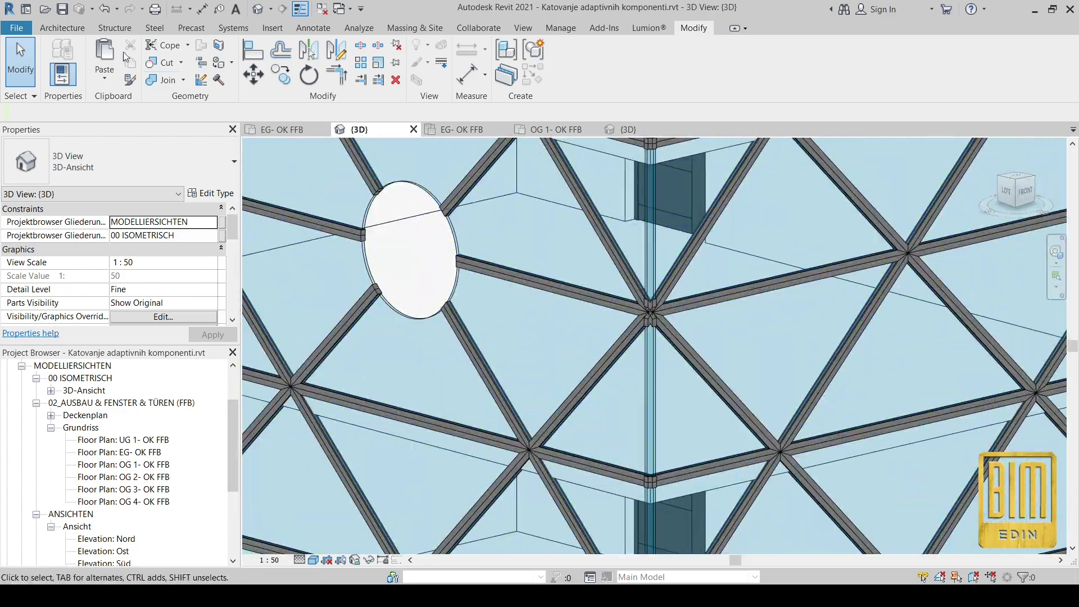
{"action": "left_click", "coordinate": [415, 28]}
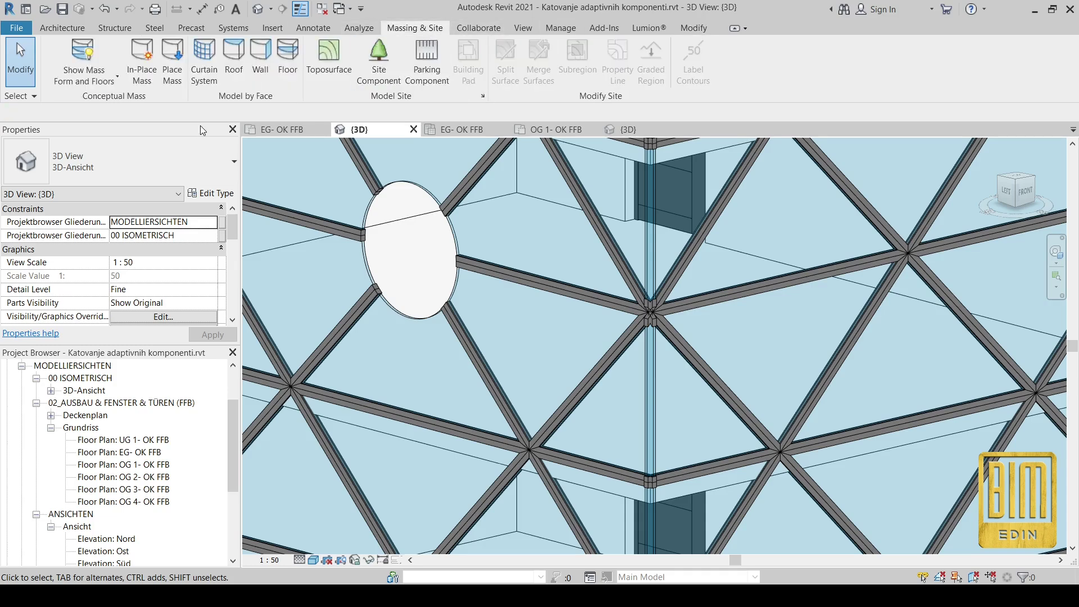
{"action": "left_click", "coordinate": [144, 65]}
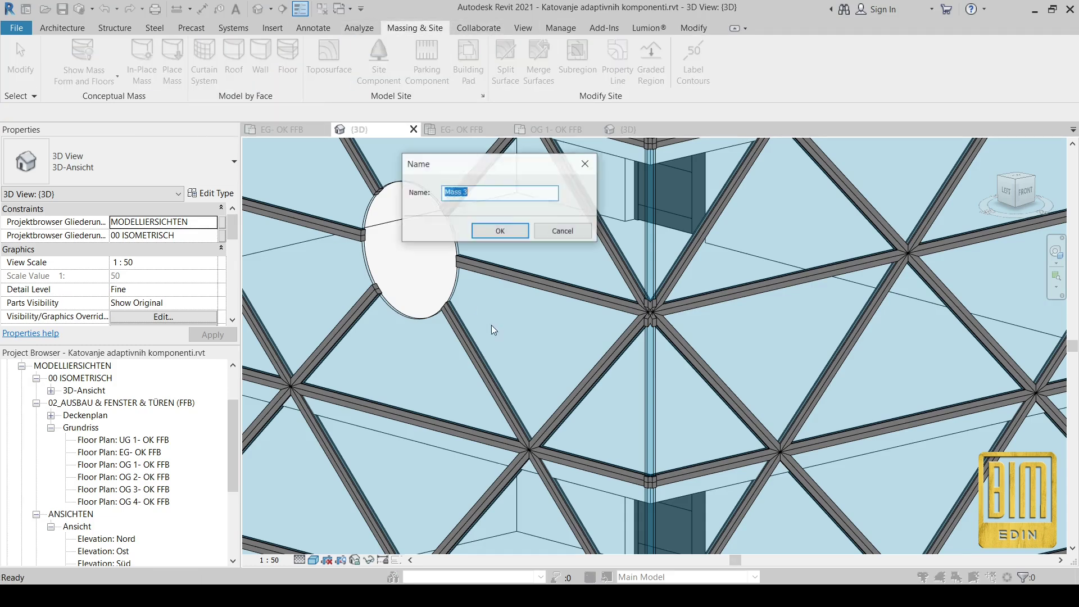
{"action": "left_click", "coordinate": [508, 231]}
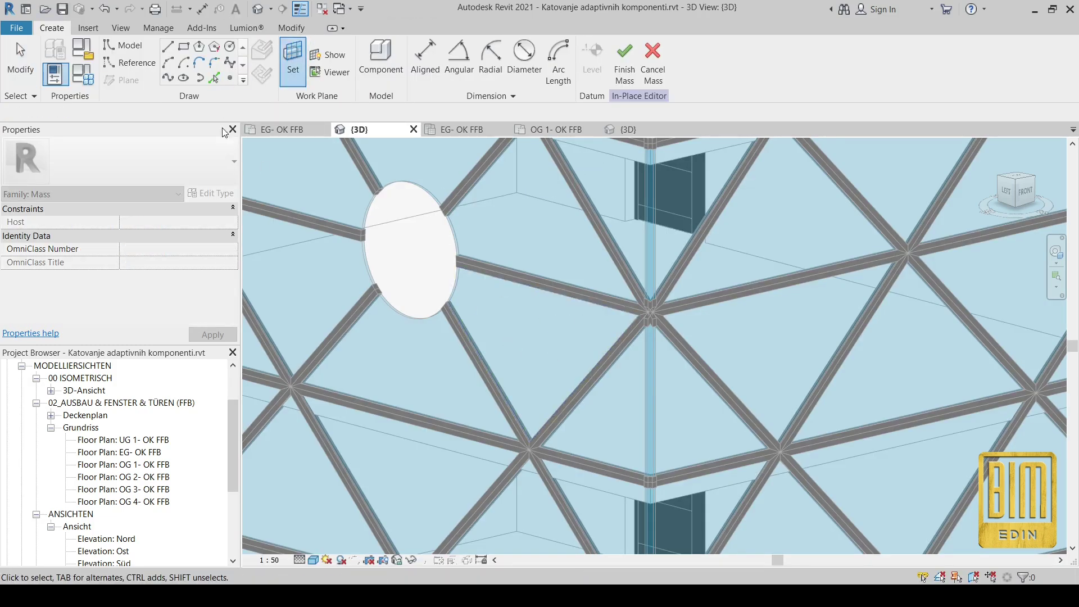
{"action": "left_click", "coordinate": [565, 318]}
Draw a circle of about 0.7 m radius between the round opening and the building corner and make it a solid cylinder
{"action": "left_click", "coordinate": [560, 318]}
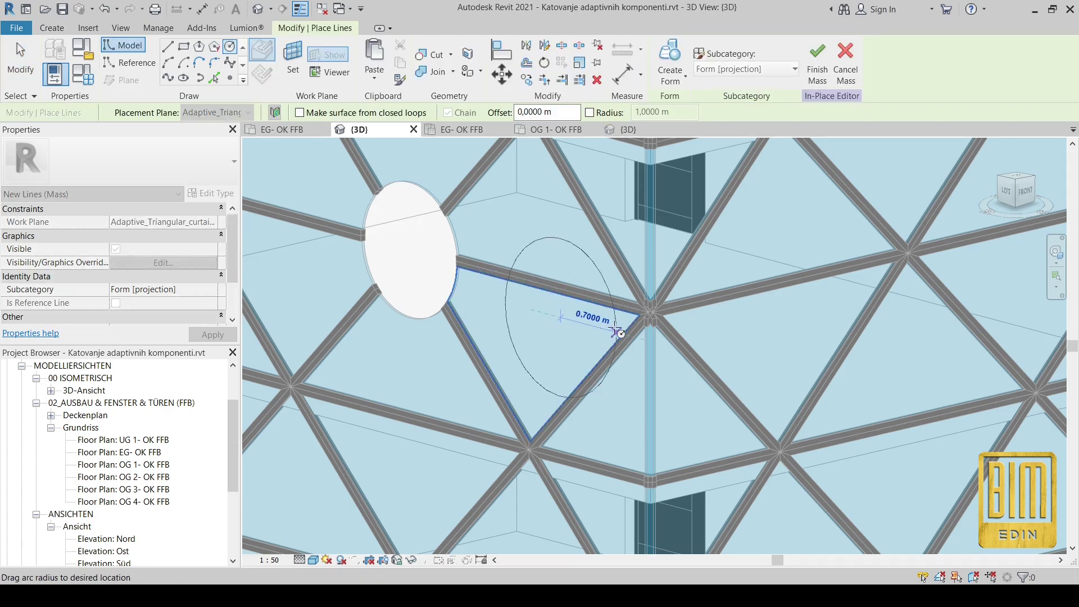
{"action": "left_click", "coordinate": [618, 333]}
{"action": "key", "text": "Escape"}
{"action": "left_click", "coordinate": [556, 243]}
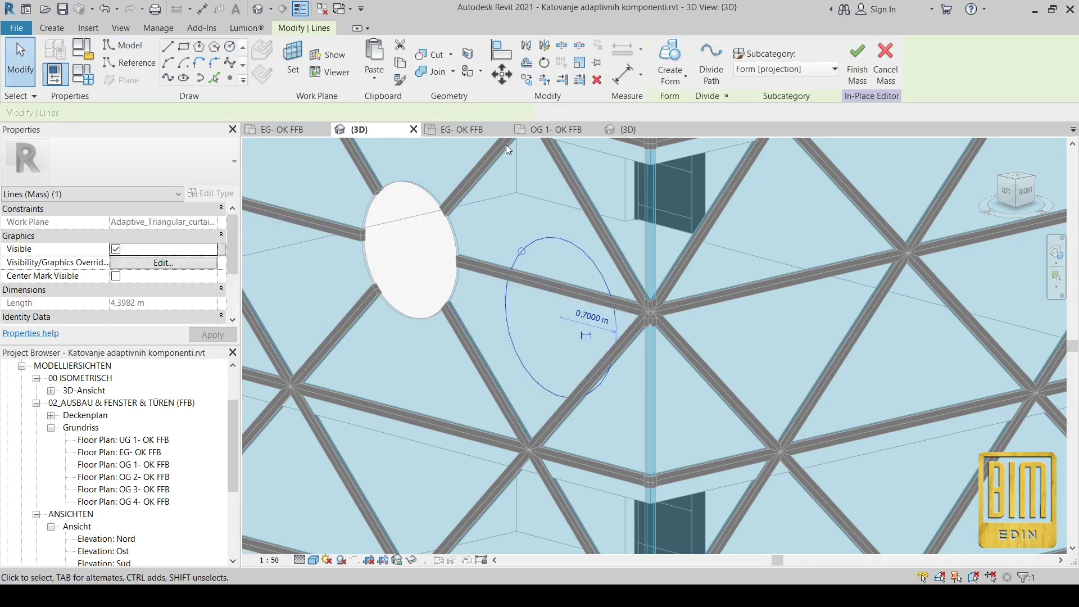
{"action": "left_click", "coordinate": [669, 53]}
{"action": "left_click", "coordinate": [531, 453]}
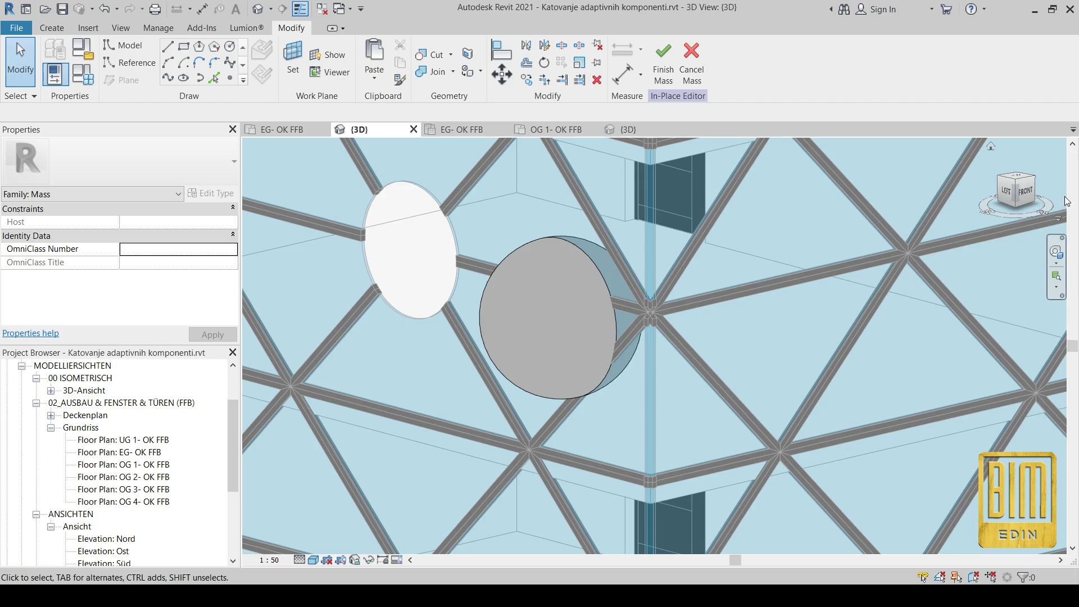
In the left elevation orientation, move the cylinder from its centre to the panel junction on the building corner
{"action": "left_click", "coordinate": [1007, 191]}
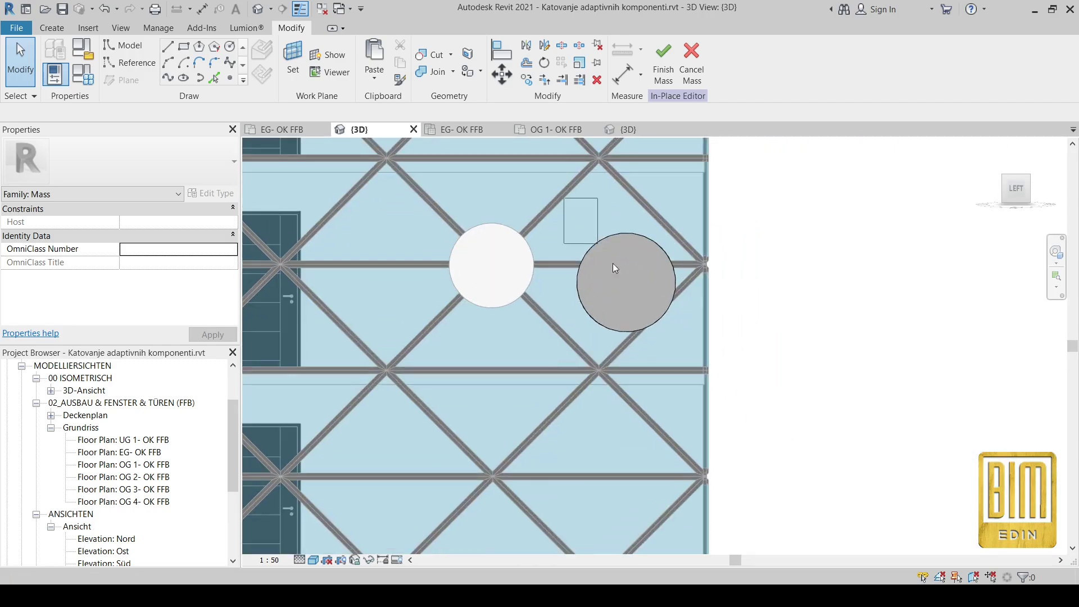
{"action": "left_click", "coordinate": [616, 269]}
{"action": "left_click", "coordinate": [502, 74]}
{"action": "left_click", "coordinate": [625, 281]}
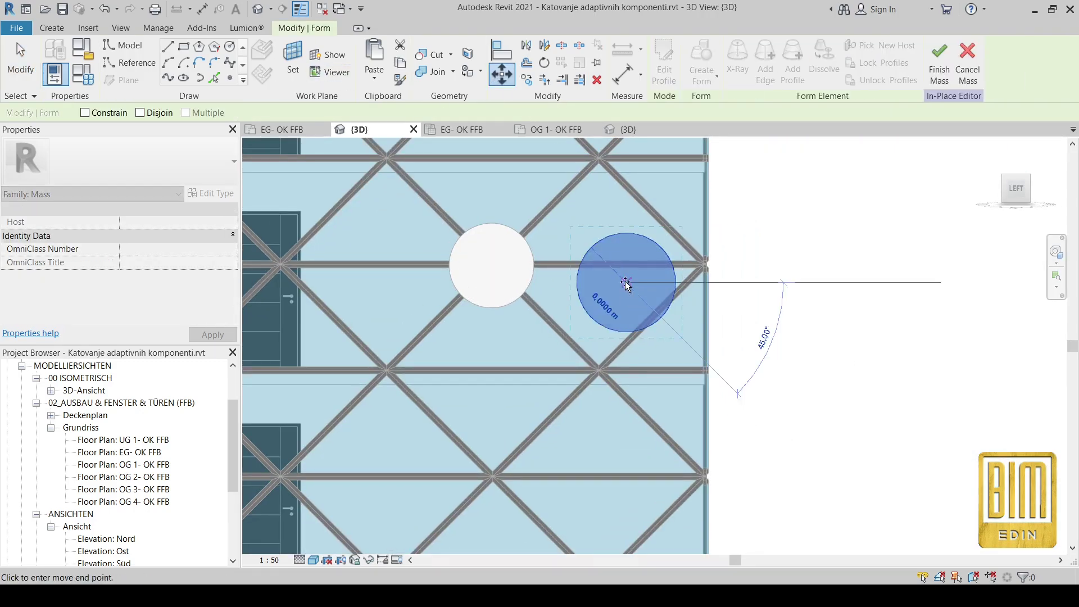
{"action": "left_click", "coordinate": [705, 264]}
{"action": "left_click", "coordinate": [830, 271]}
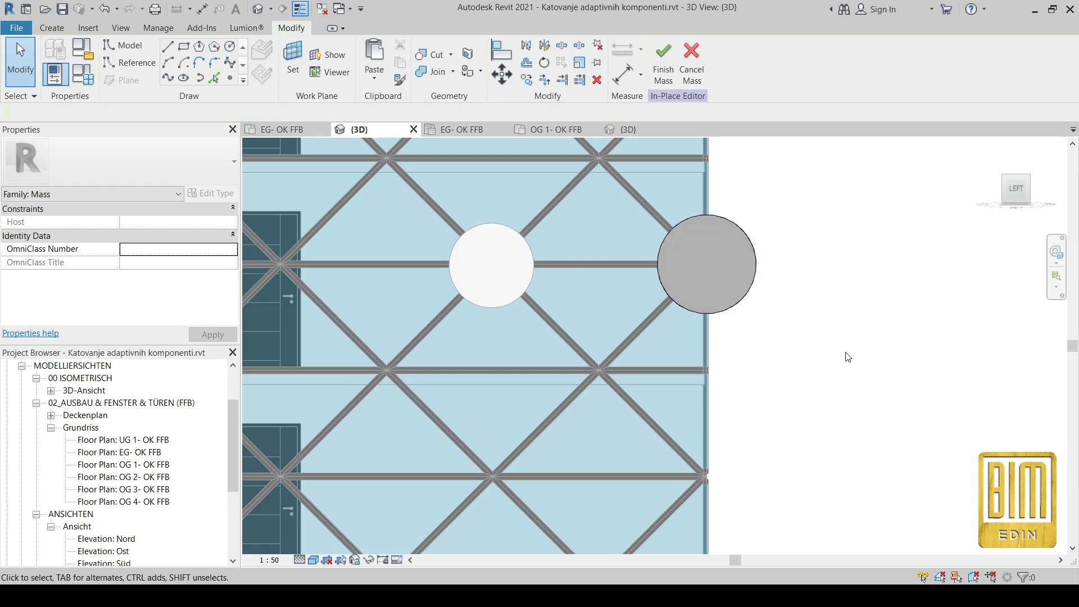
Turn off the corner cylinder form's visibility at the Fine detail level and finish the mass
{"action": "left_click", "coordinate": [691, 254]}
{"action": "left_click", "coordinate": [163, 276]}
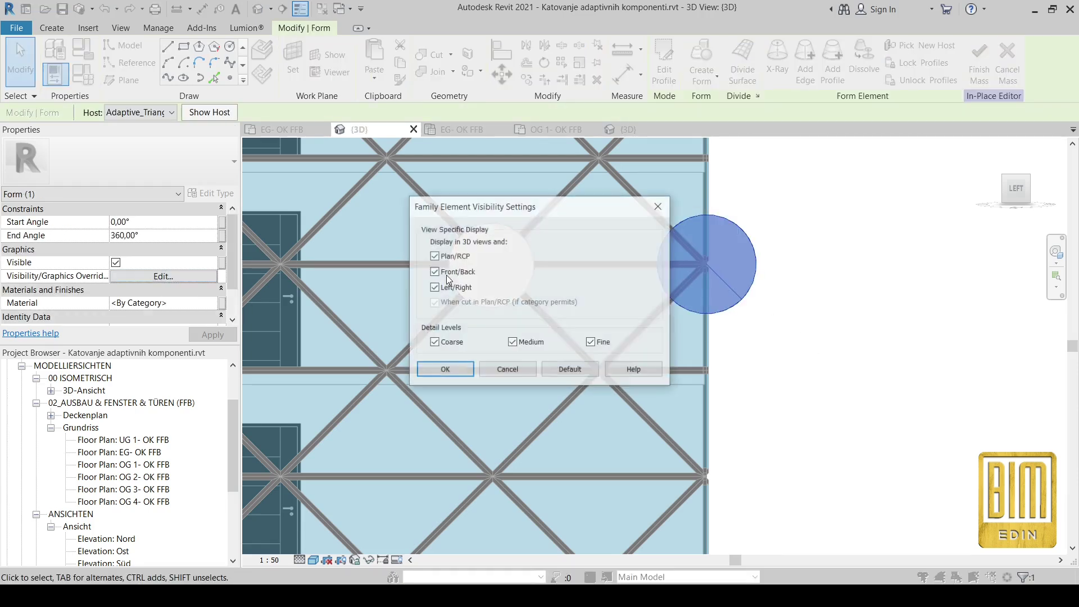
{"action": "left_click", "coordinate": [447, 371]}
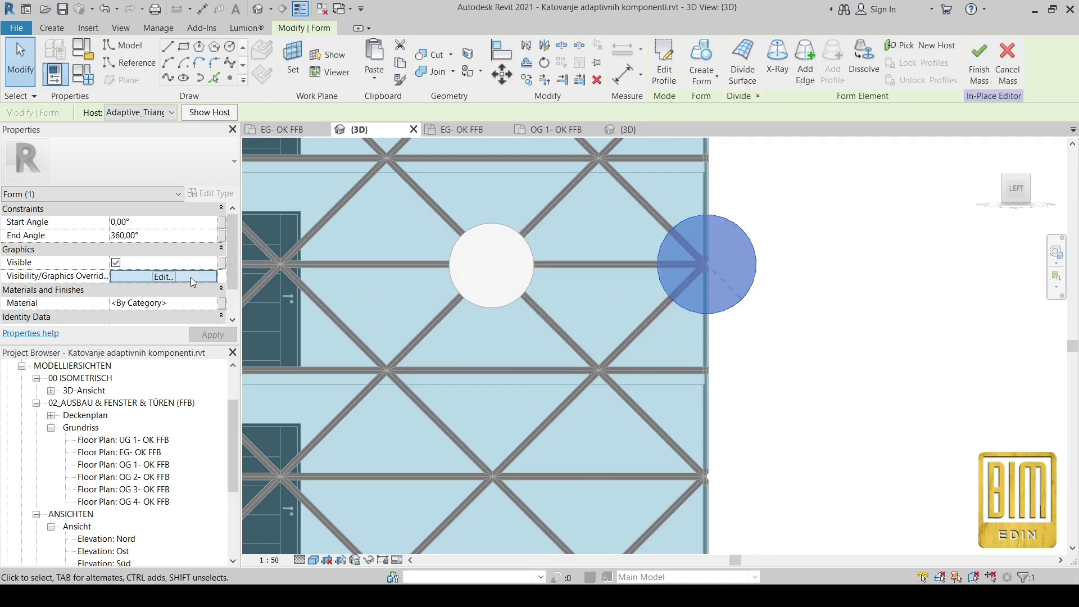
{"action": "left_click", "coordinate": [203, 275]}
{"action": "left_click", "coordinate": [517, 365]}
{"action": "left_click", "coordinate": [781, 234]}
{"action": "left_click", "coordinate": [663, 59]}
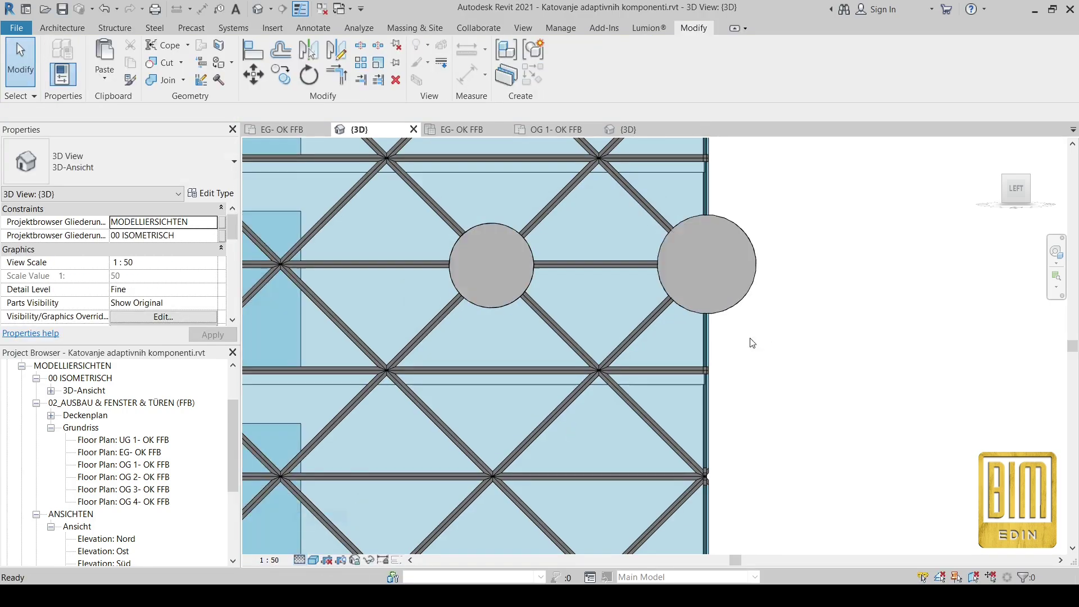
Cut the triangular curtain panels on the front facade around the corner junction with the new cylinder mass
{"action": "middle_click_drag", "start_coordinate": [862, 336], "coordinate": [545, 426], "text": "shift"}
{"action": "scroll", "coordinate": [259, 290], "scroll_direction": "up", "scroll_amount": 9}
{"action": "middle_click_drag", "start_coordinate": [284, 286], "coordinate": [489, 359]}
{"action": "scroll", "coordinate": [490, 357], "scroll_direction": "down", "scroll_amount": 2}
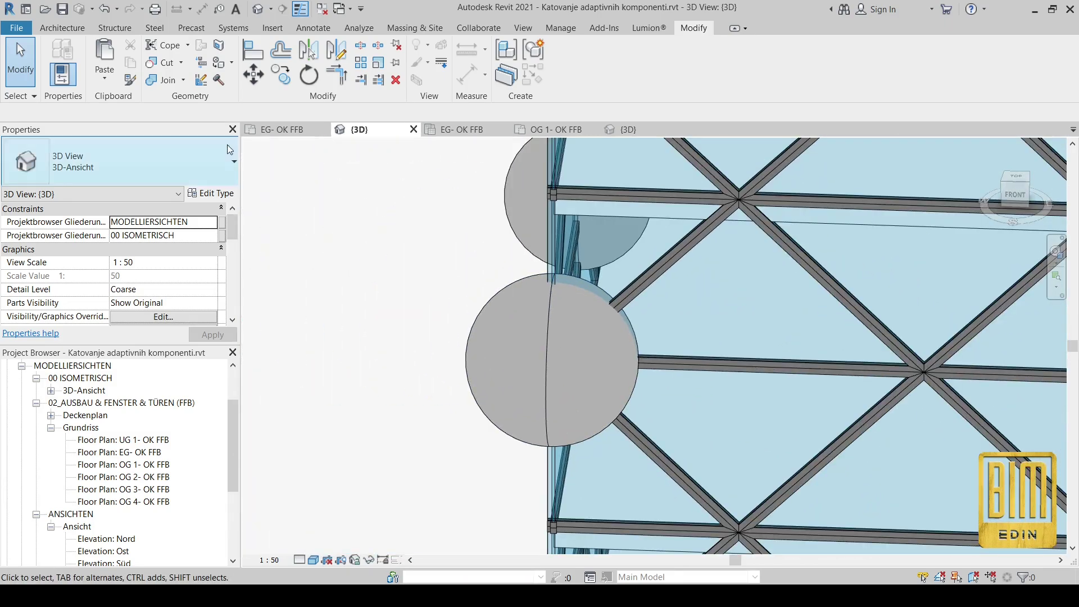
{"action": "left_click", "coordinate": [154, 62]}
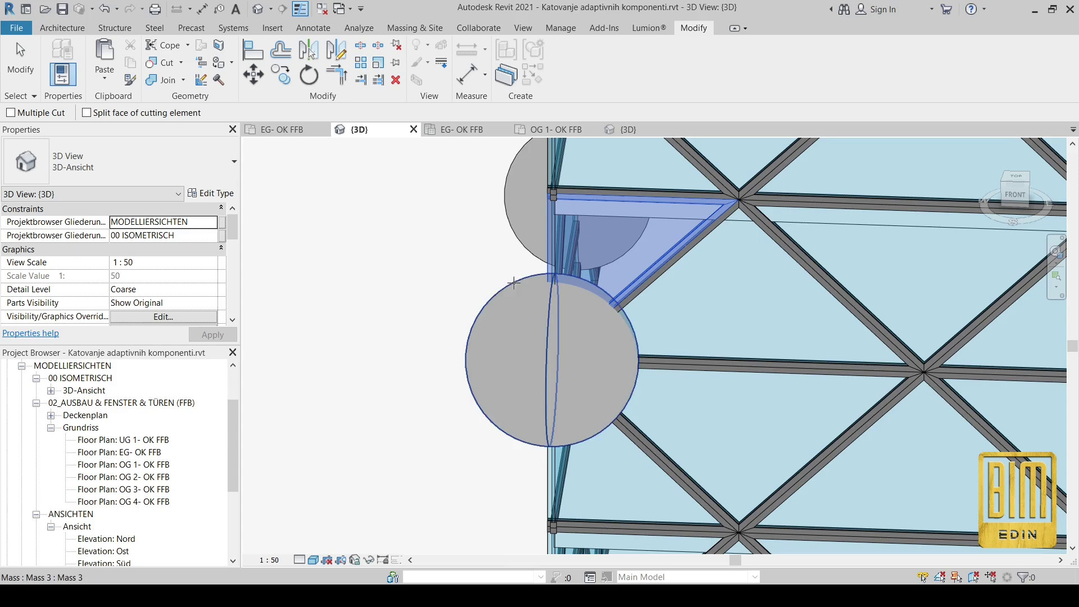
{"action": "left_click", "coordinate": [631, 352]}
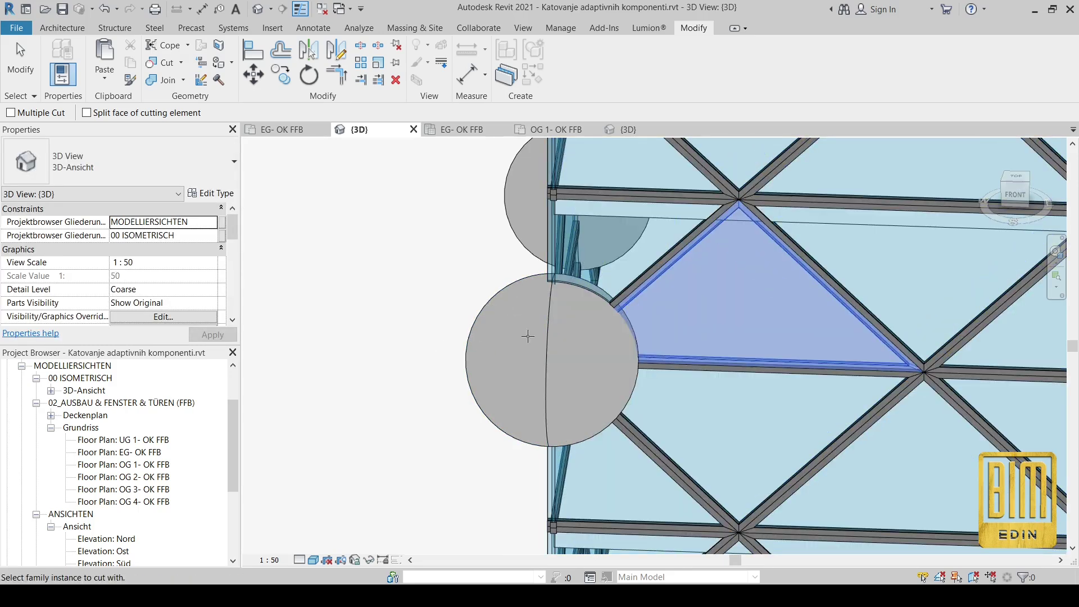
{"action": "left_click", "coordinate": [632, 403]}
{"action": "left_click", "coordinate": [625, 419]}
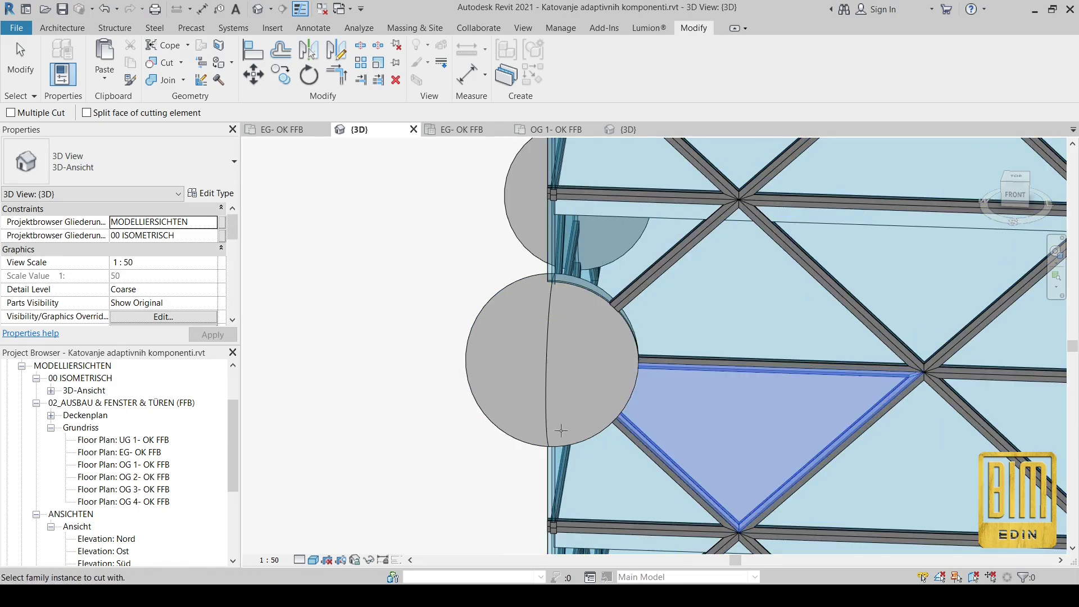
{"action": "left_click", "coordinate": [562, 464]}
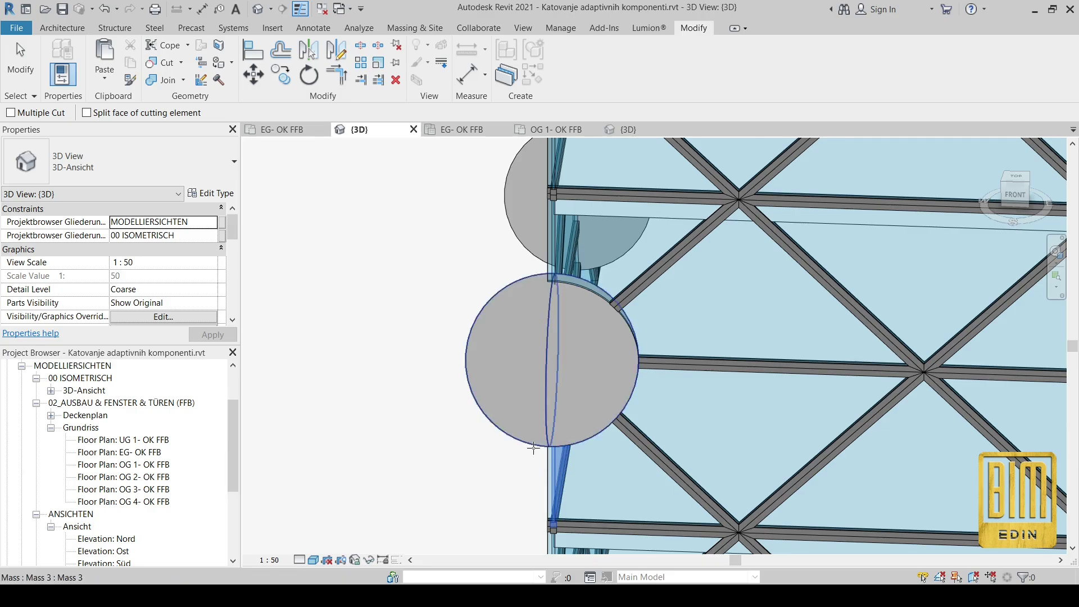
{"action": "left_click", "coordinate": [673, 500]}
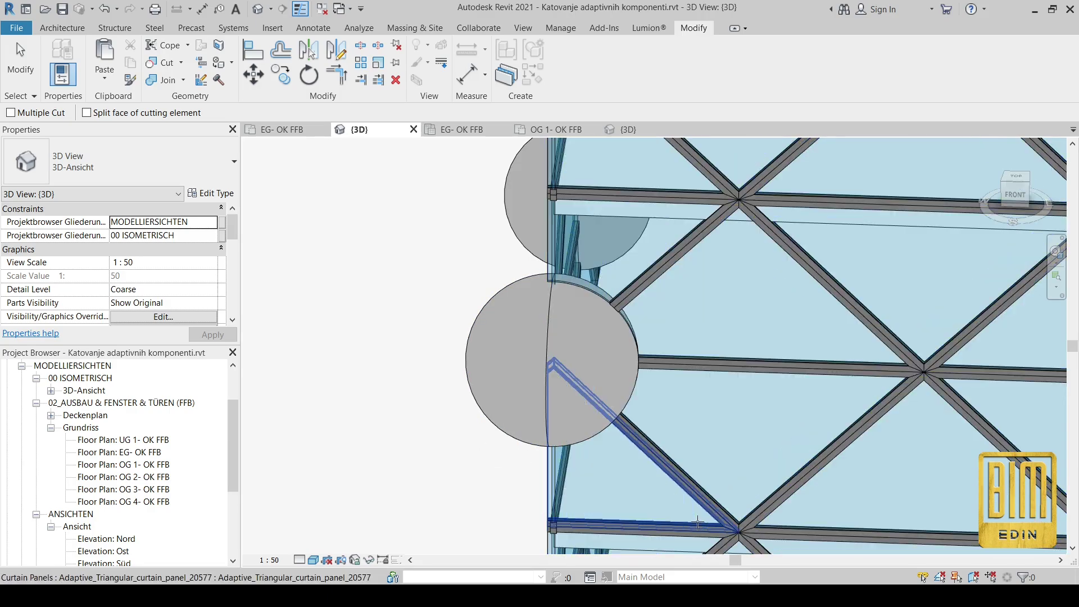
{"action": "left_click", "coordinate": [537, 447]}
Cut the left facade's triangular panels around the corner with the cylinder mass and set the view's detail level to Fine
{"action": "middle_click_drag", "start_coordinate": [536, 448], "coordinate": [840, 361], "text": "shift"}
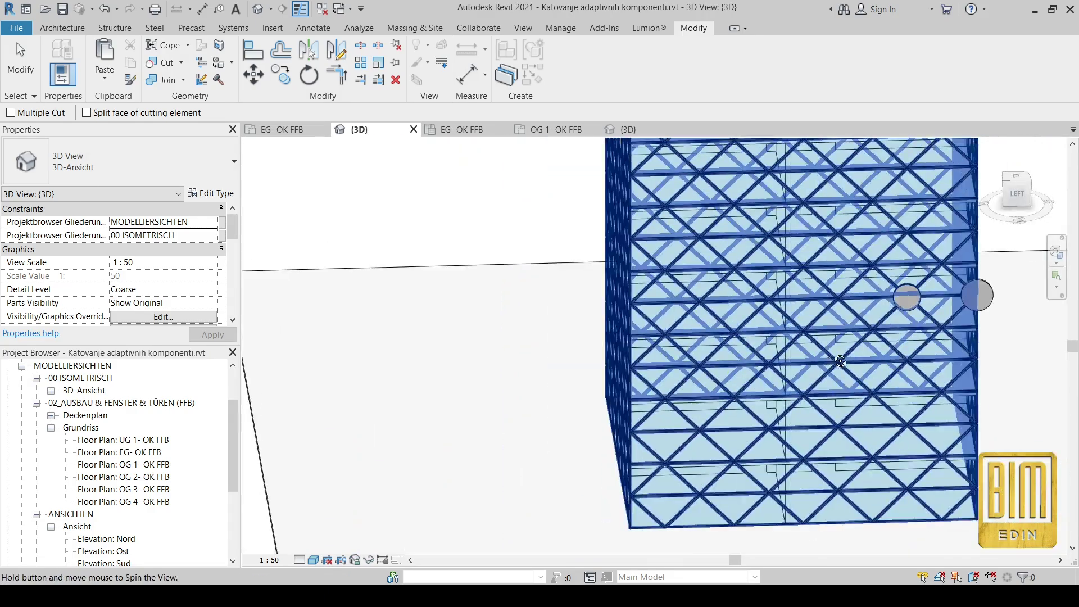
{"action": "scroll", "coordinate": [840, 361], "scroll_direction": "up", "scroll_amount": 10}
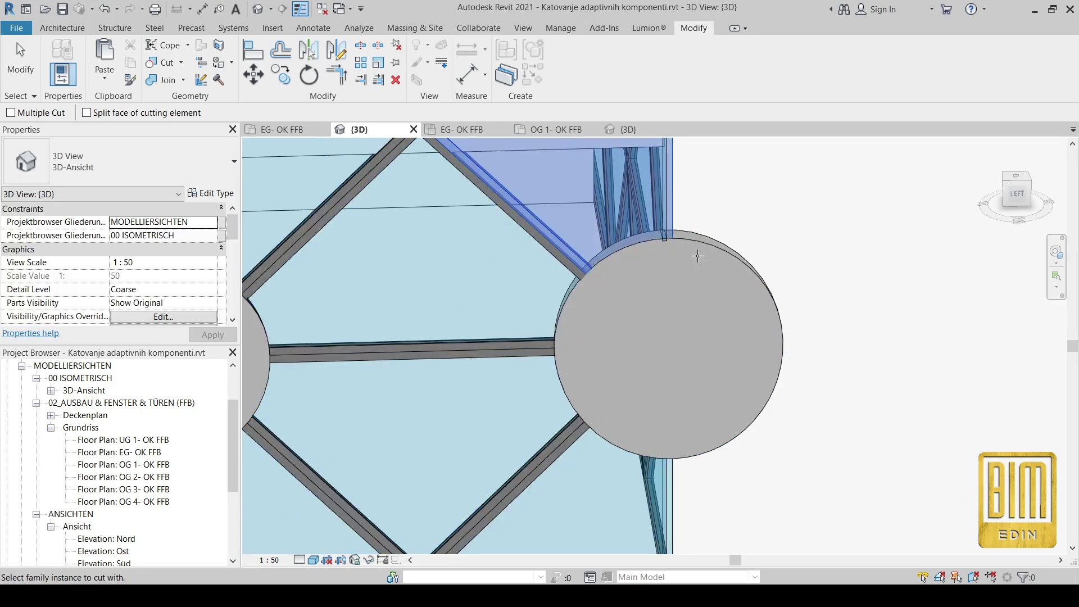
{"action": "left_click", "coordinate": [719, 258]}
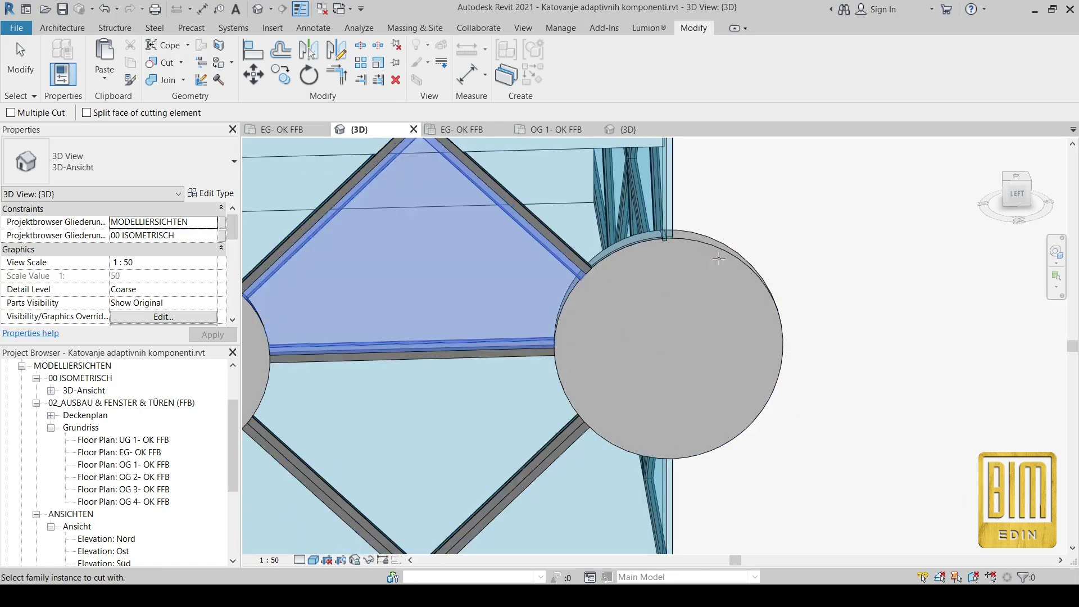
{"action": "left_click", "coordinate": [722, 248]}
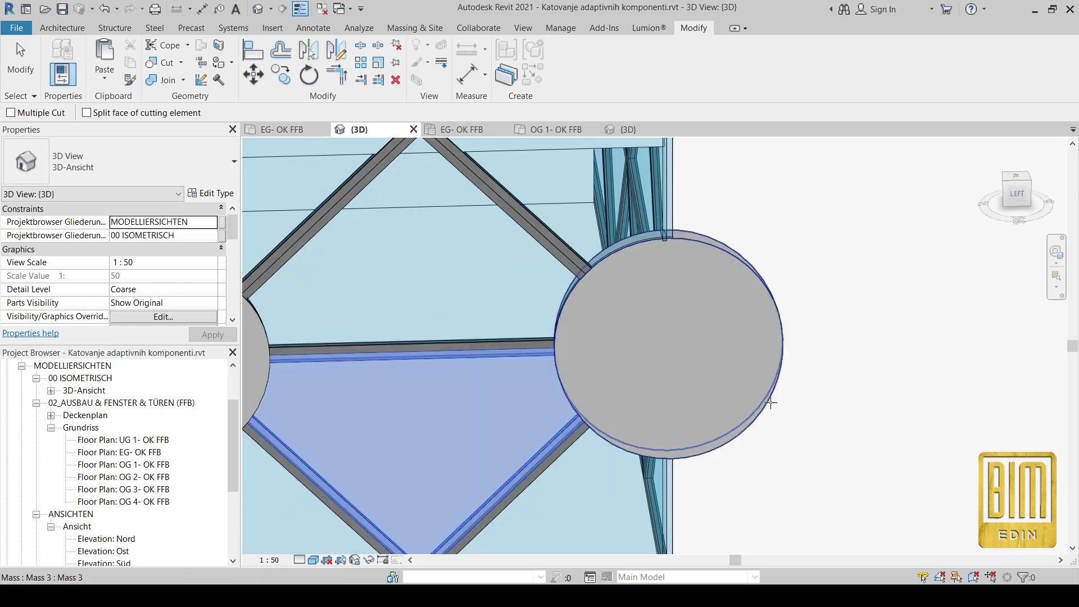
{"action": "scroll", "coordinate": [619, 294], "scroll_direction": "down", "scroll_amount": 4}
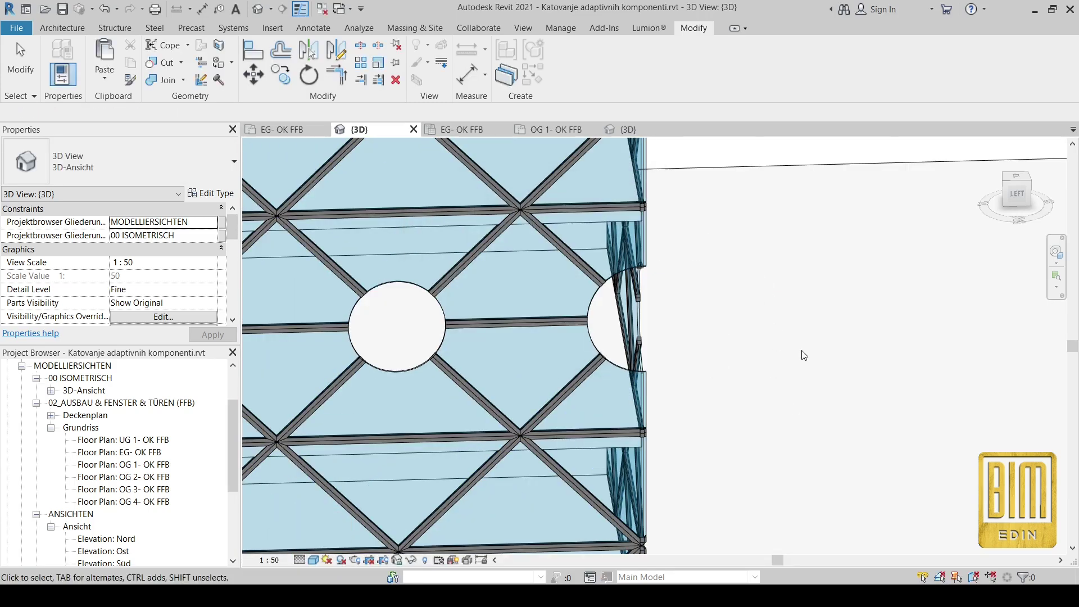
Check the level of the floor slab behind the corner opening and open the floor plan OG 2- OK FFB
{"action": "middle_click_drag", "start_coordinate": [802, 354], "coordinate": [433, 281], "text": "shift"}
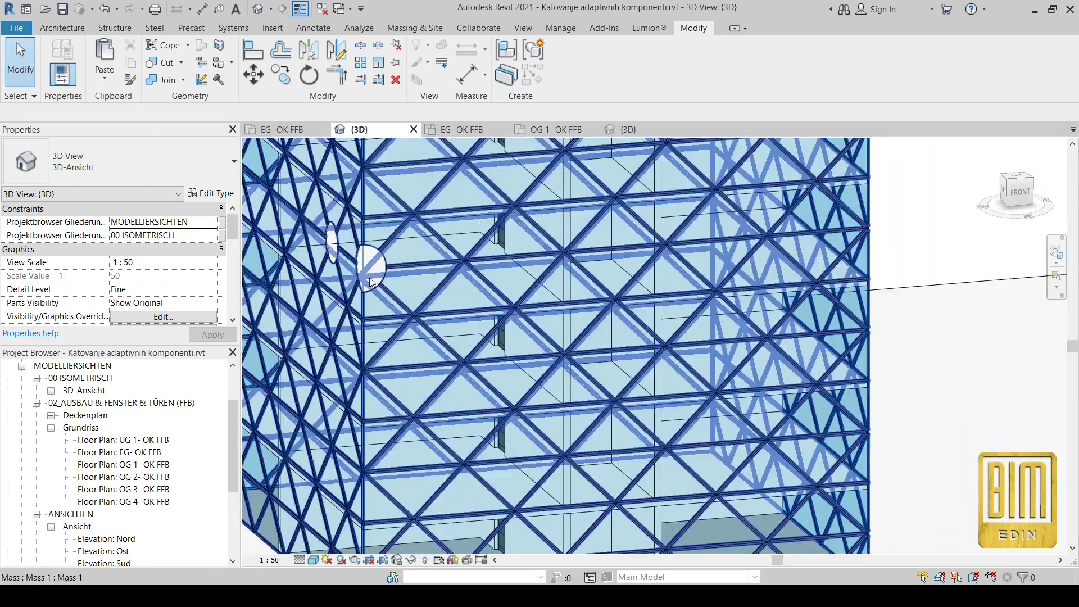
{"action": "scroll", "coordinate": [360, 279], "scroll_direction": "up", "scroll_amount": 4}
{"action": "middle_click_drag", "start_coordinate": [360, 279], "coordinate": [646, 331]}
{"action": "scroll", "coordinate": [533, 320], "scroll_direction": "down", "scroll_amount": 1}
{"action": "middle_click_drag", "start_coordinate": [944, 267], "coordinate": [675, 276]}
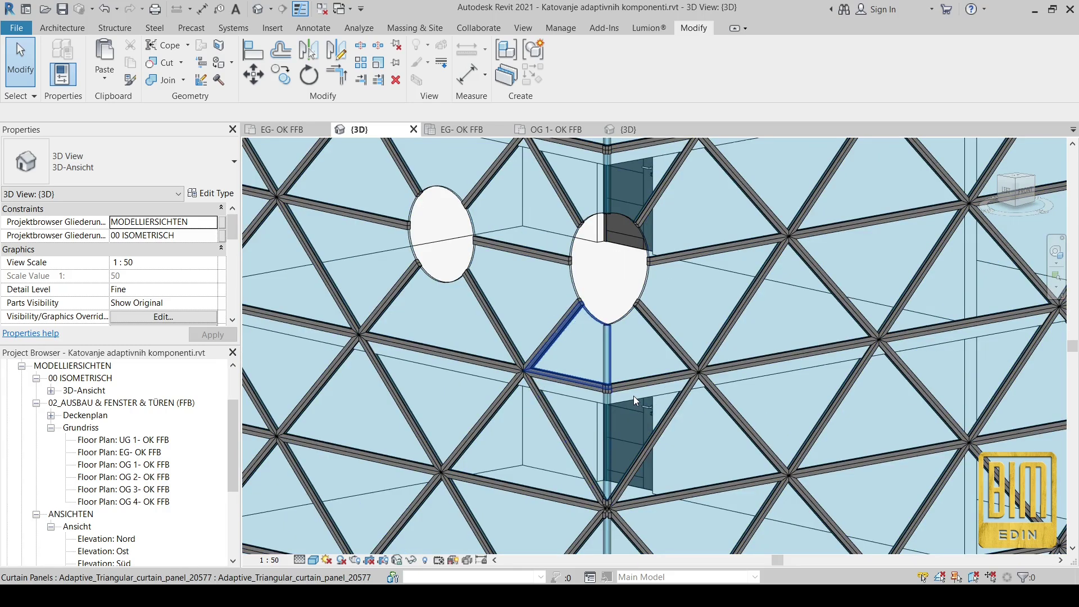
{"action": "left_click", "coordinate": [645, 396]}
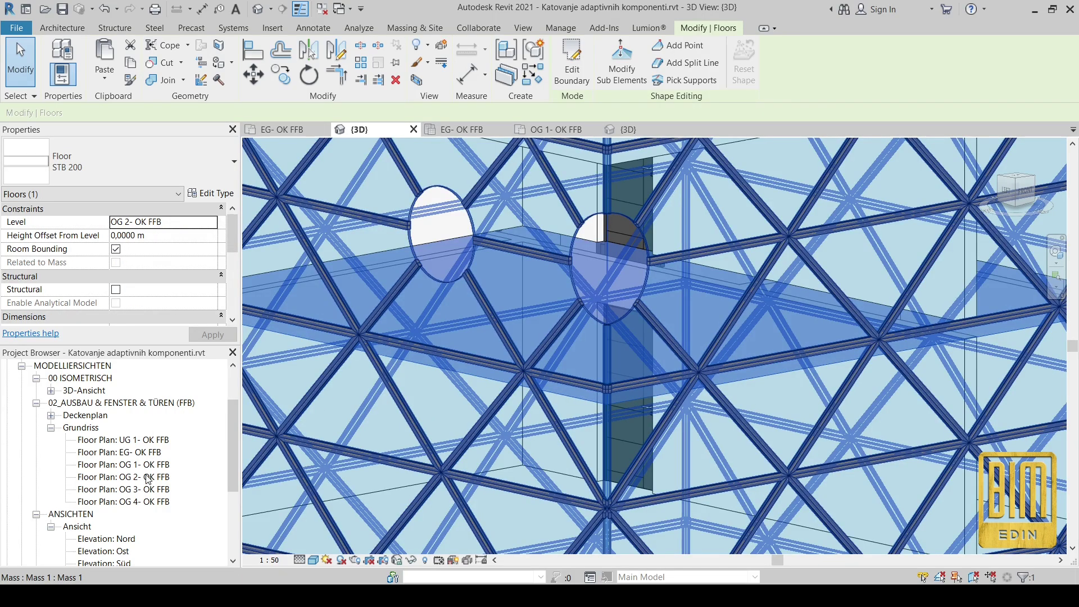
{"action": "double_click", "coordinate": [148, 477]}
Place a camera inside the OG 2 plan aimed at the lower-left building corner and inspect the round openings
{"action": "scroll", "coordinate": [561, 339], "scroll_direction": "up", "scroll_amount": 6}
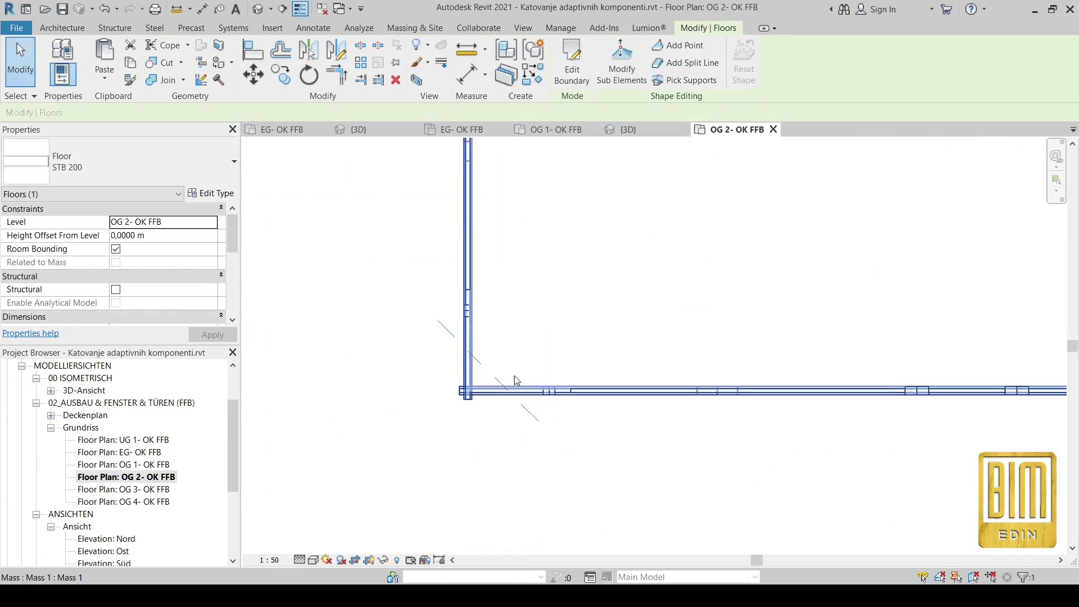
{"action": "scroll", "coordinate": [470, 501], "scroll_direction": "down", "scroll_amount": 5}
{"action": "left_click", "coordinate": [272, 9]}
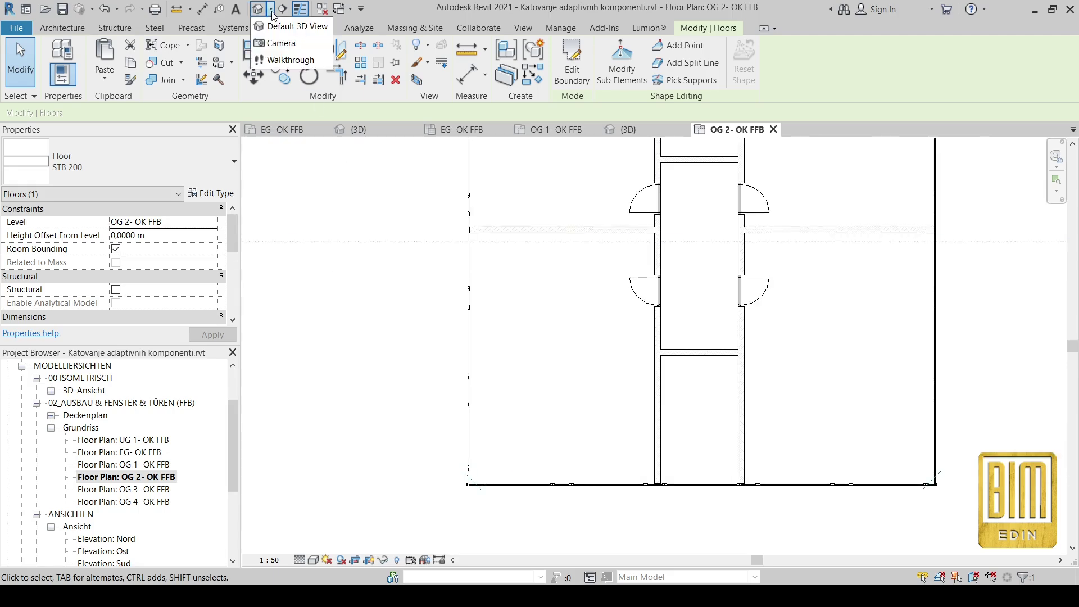
{"action": "left_click", "coordinate": [275, 43]}
{"action": "left_click", "coordinate": [626, 264]}
{"action": "left_click", "coordinate": [515, 453]}
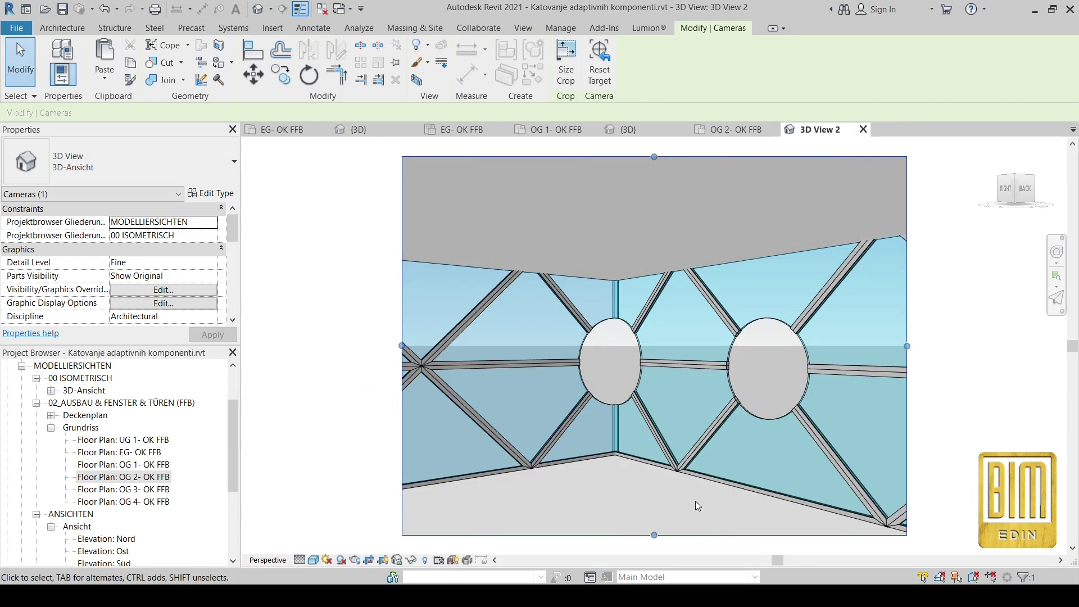
{"action": "scroll", "coordinate": [692, 449], "scroll_direction": "up", "scroll_amount": 5}
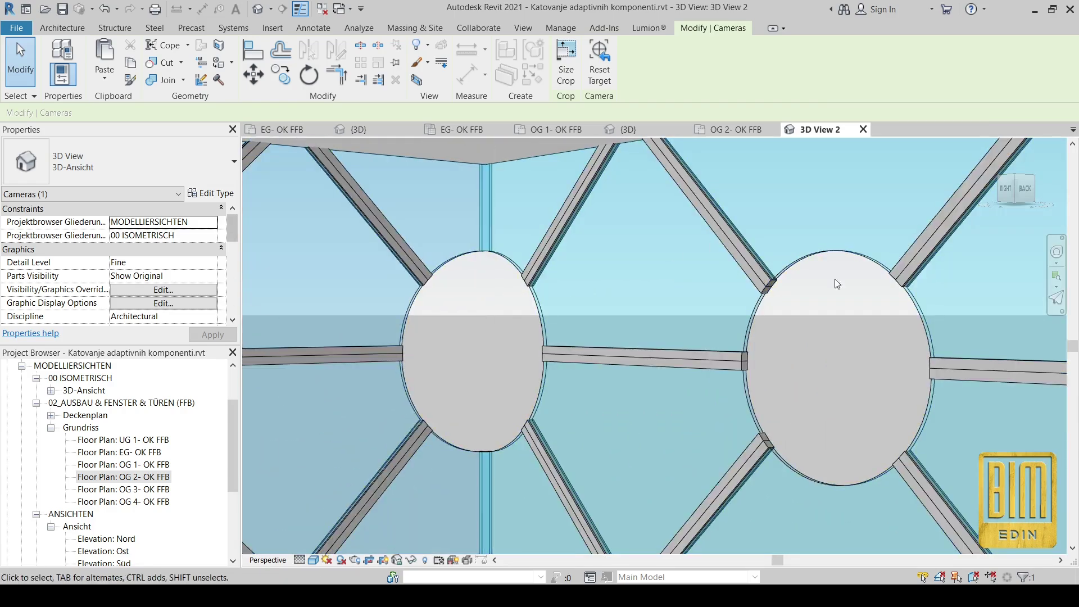
{"action": "scroll", "coordinate": [643, 339], "scroll_direction": "down", "scroll_amount": 5}
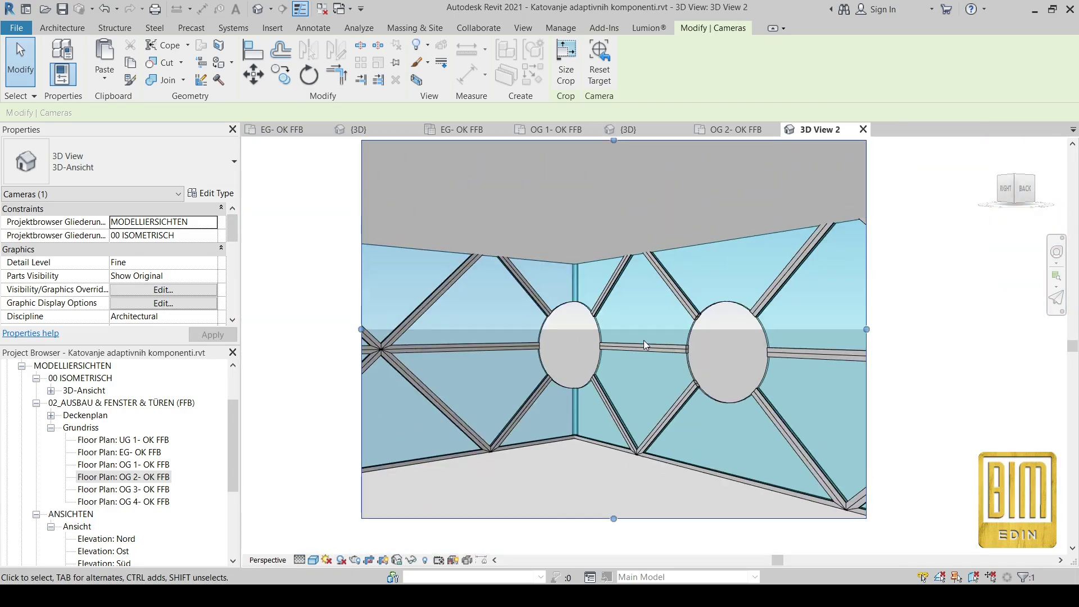
Return to the {3D} view of the tower, change its visual style, and look closely at the facade
{"action": "left_click", "coordinate": [351, 130]}
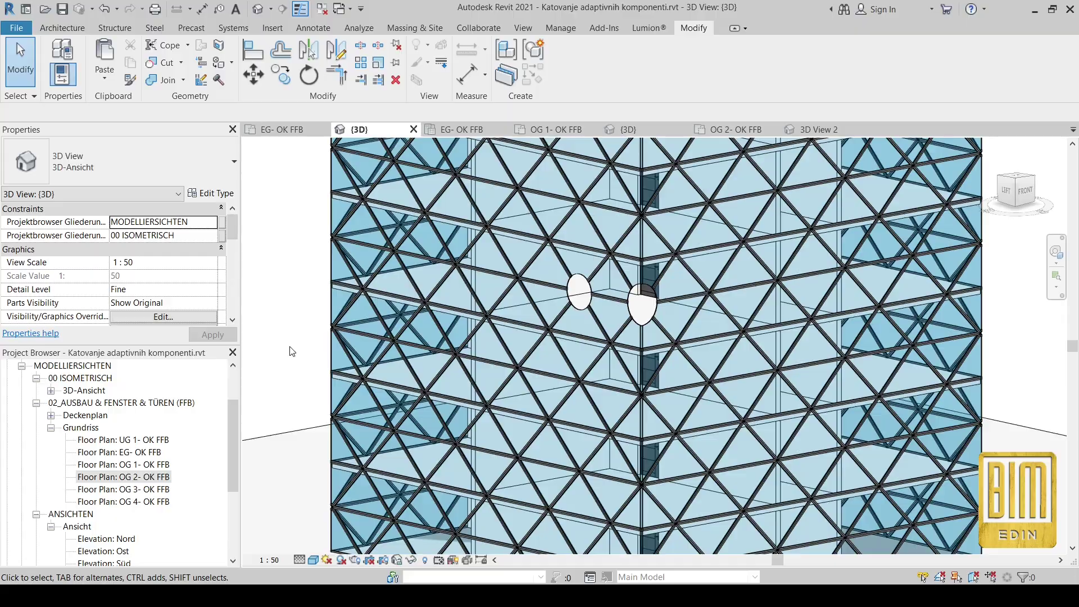
{"action": "middle_click_drag", "start_coordinate": [314, 373], "coordinate": [890, 374], "text": "shift"}
{"action": "left_click", "coordinate": [313, 560]}
{"action": "left_click", "coordinate": [331, 506]}
{"action": "scroll", "coordinate": [330, 232], "scroll_direction": "up", "scroll_amount": 7}
{"action": "middle_click_drag", "start_coordinate": [289, 251], "coordinate": [346, 349]}
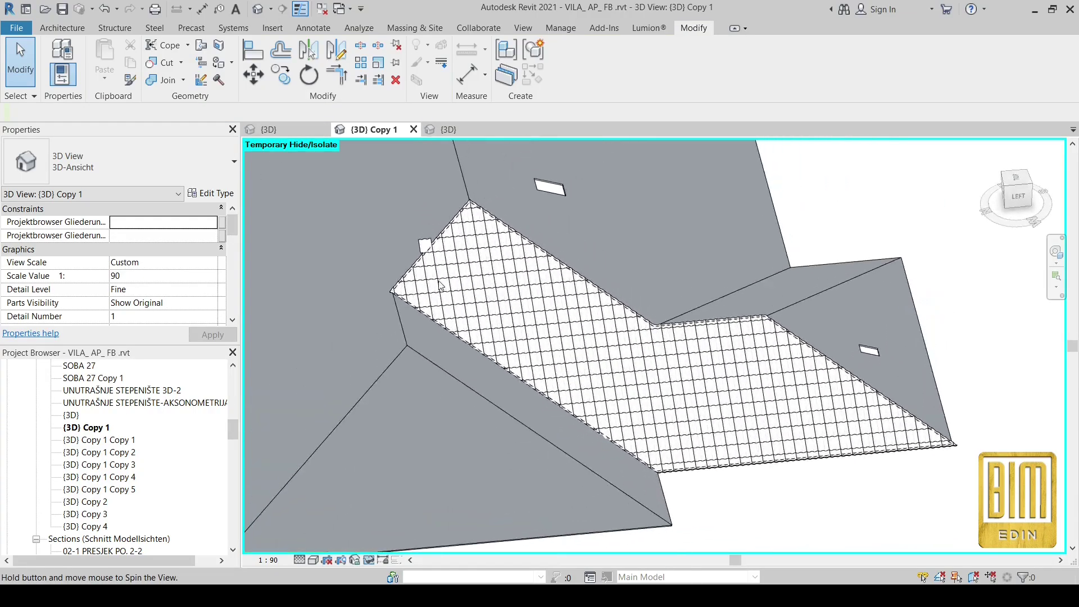
Try to hide the roof tile that protrudes past the roof edge in the {3D} Copy 1 view
{"action": "scroll", "coordinate": [522, 224], "scroll_direction": "up", "scroll_amount": 3}
{"action": "scroll", "coordinate": [519, 218], "scroll_direction": "up", "scroll_amount": 1}
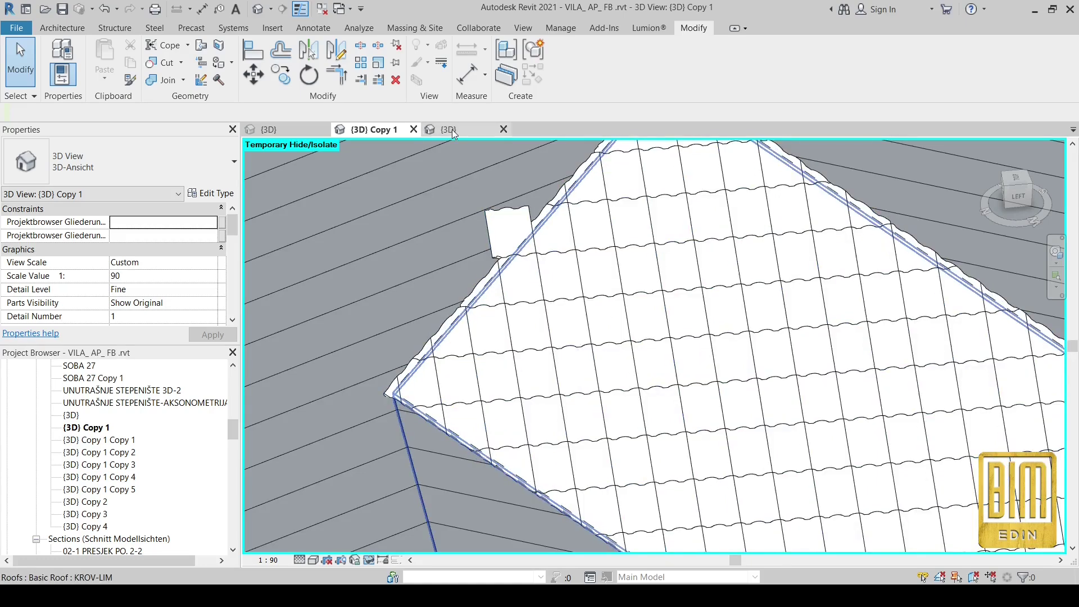
{"action": "right_click", "coordinate": [507, 210]}
{"action": "mouse_move", "coordinate": [562, 325]}
{"action": "left_click", "coordinate": [710, 322]}
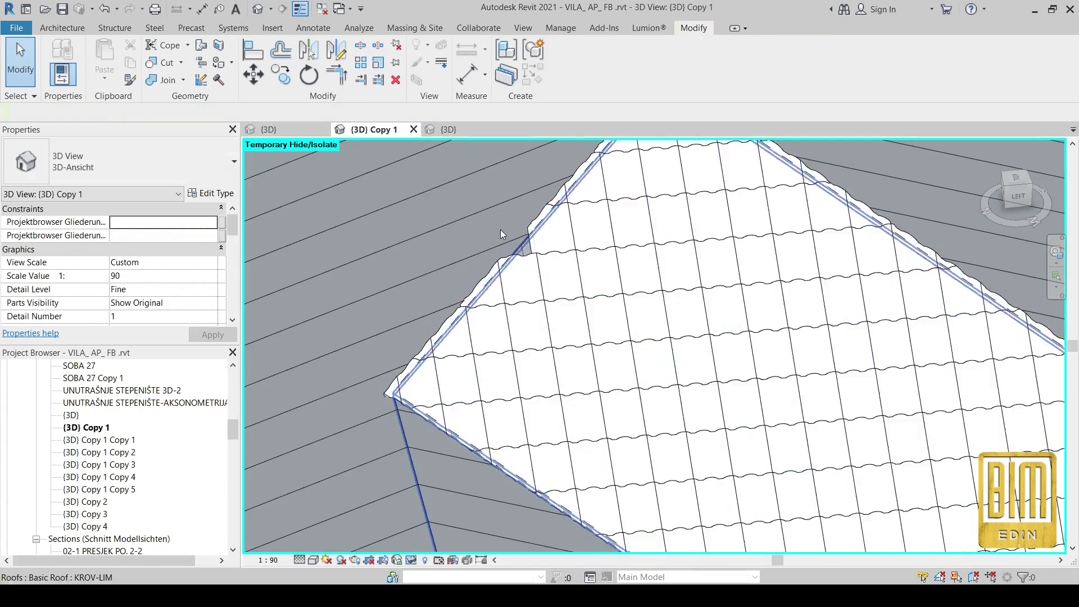
Examine the ridge cap and the protruding tile beside it in the villa's full {3D} view
{"action": "left_click", "coordinate": [448, 129]}
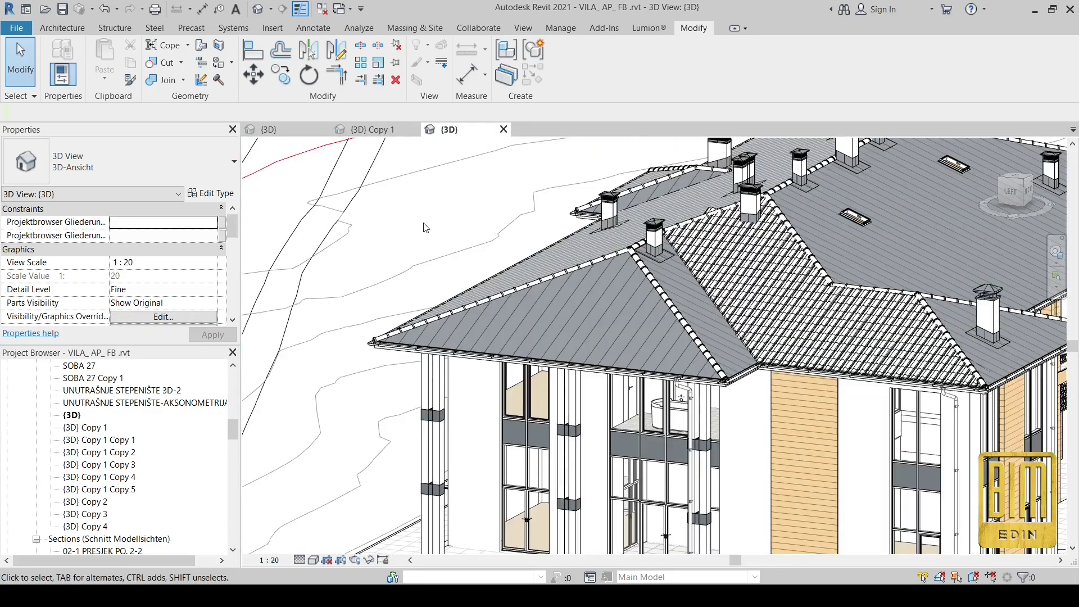
{"action": "scroll", "coordinate": [649, 215], "scroll_direction": "up", "scroll_amount": 4}
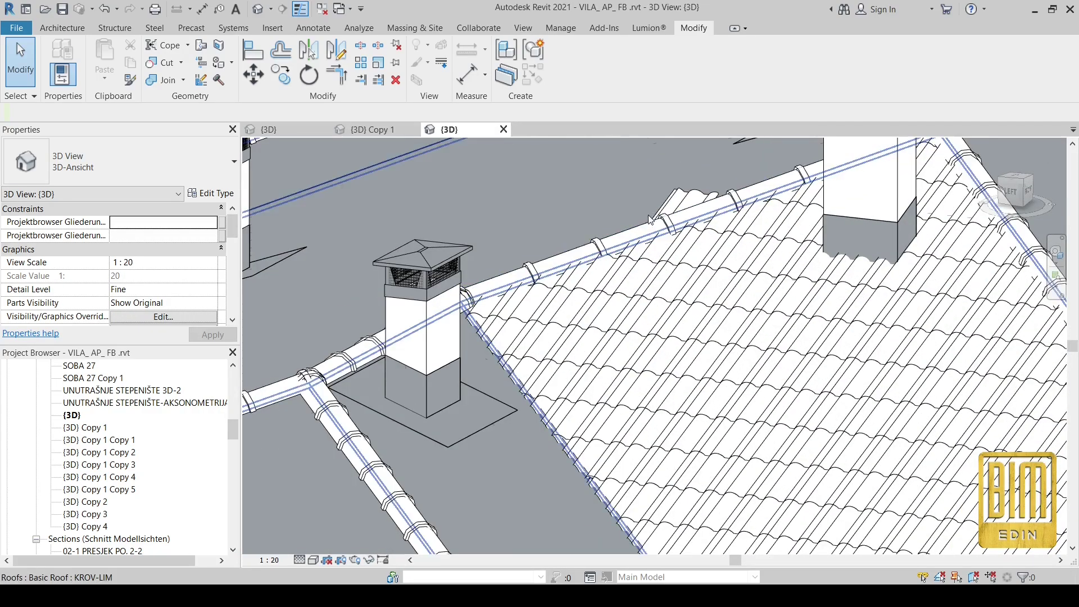
{"action": "left_click", "coordinate": [530, 270]}
{"action": "middle_click_drag", "start_coordinate": [568, 318], "coordinate": [572, 233], "text": "shift"}
{"action": "scroll", "coordinate": [522, 282], "scroll_direction": "down", "scroll_amount": 1}
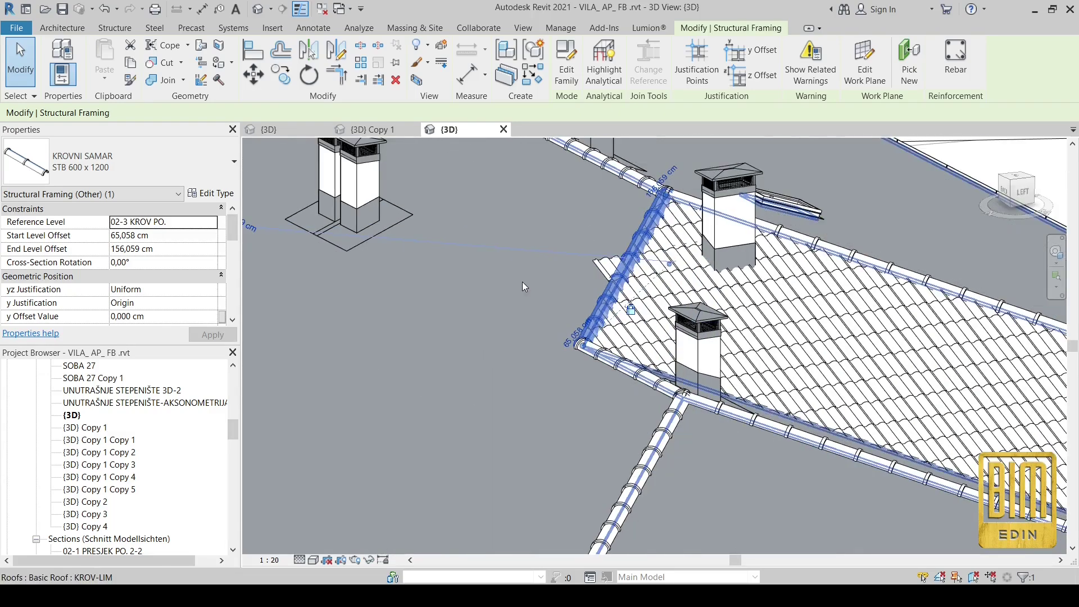
Return to the {3D} Copy 1 view and start an in-place mass named Mass 2
{"action": "left_click", "coordinate": [373, 129]}
{"action": "key", "text": "Escape"}
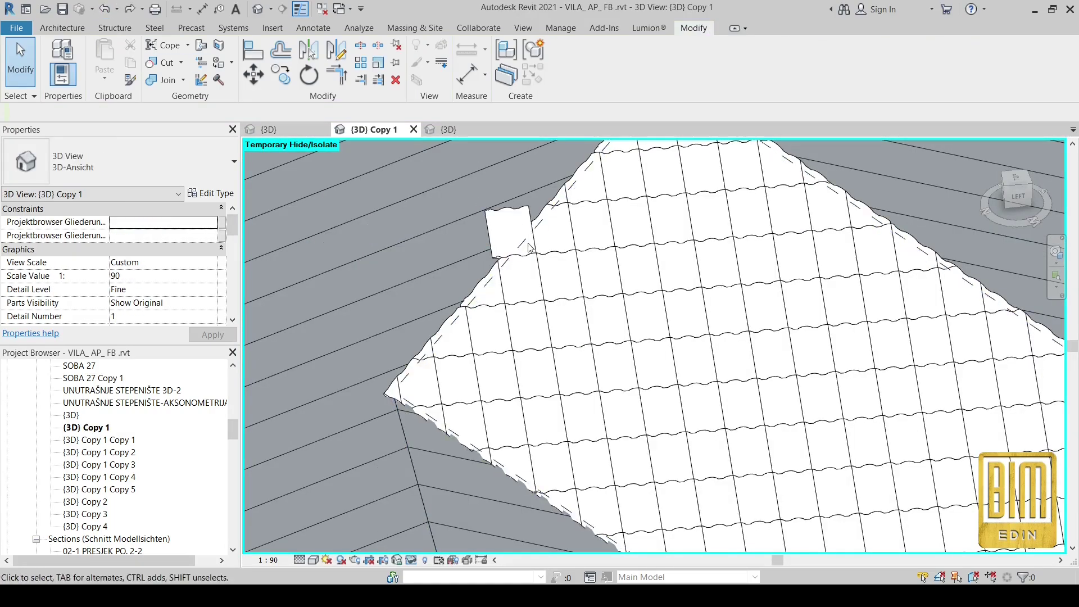
{"action": "left_click", "coordinate": [388, 28]}
{"action": "left_click", "coordinate": [140, 63]}
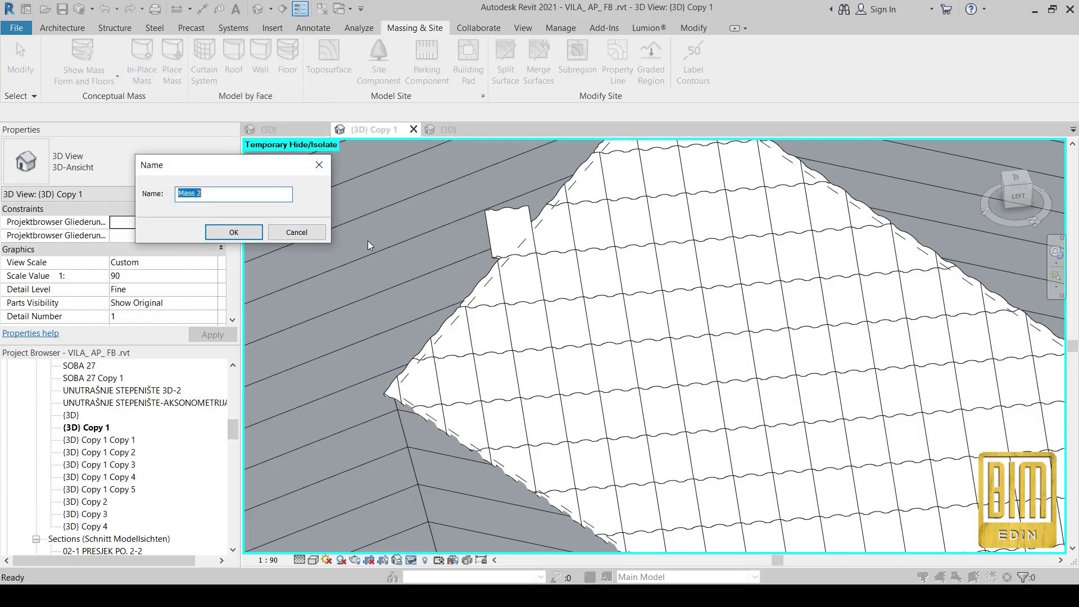
{"action": "key", "text": "Return"}
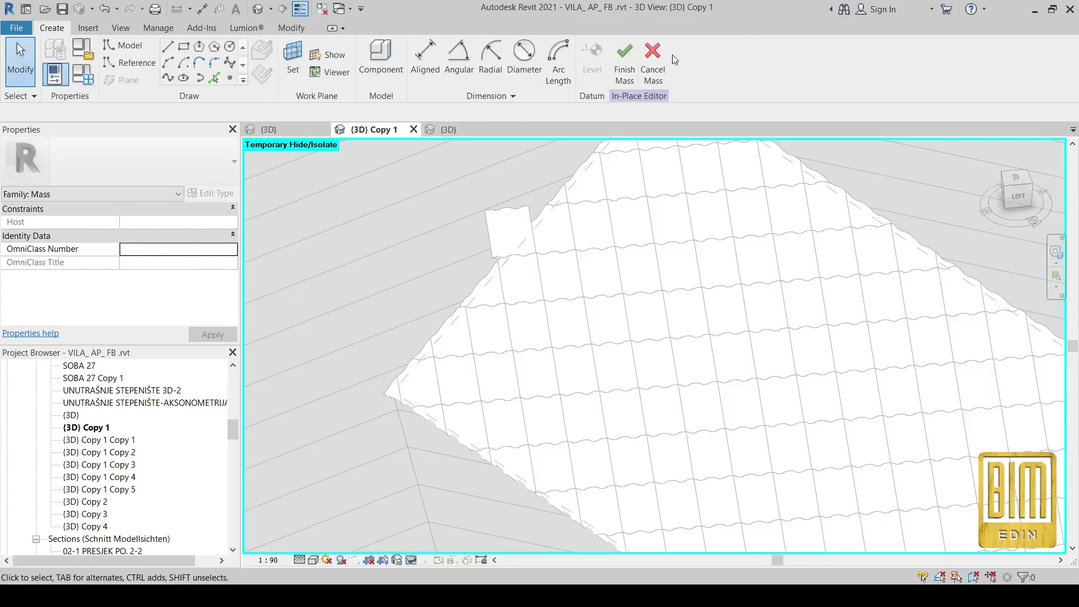
Cancel the in-place mass and hide the tiled roof mass element in the {3D} Copy 1 view
{"action": "left_click", "coordinate": [654, 56]}
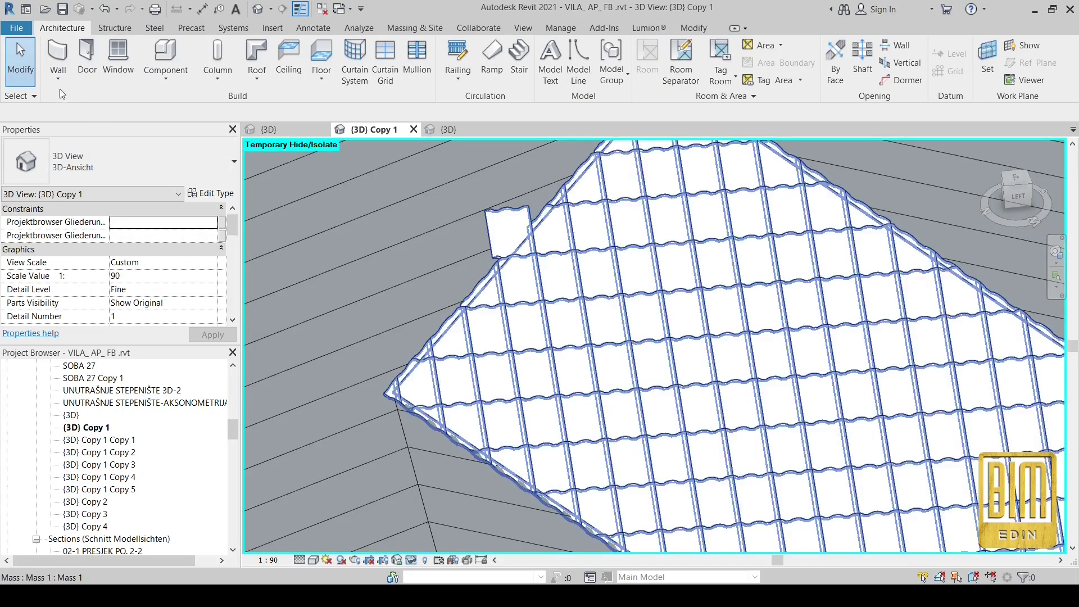
{"action": "right_click", "coordinate": [604, 257]}
{"action": "mouse_move", "coordinate": [652, 341]}
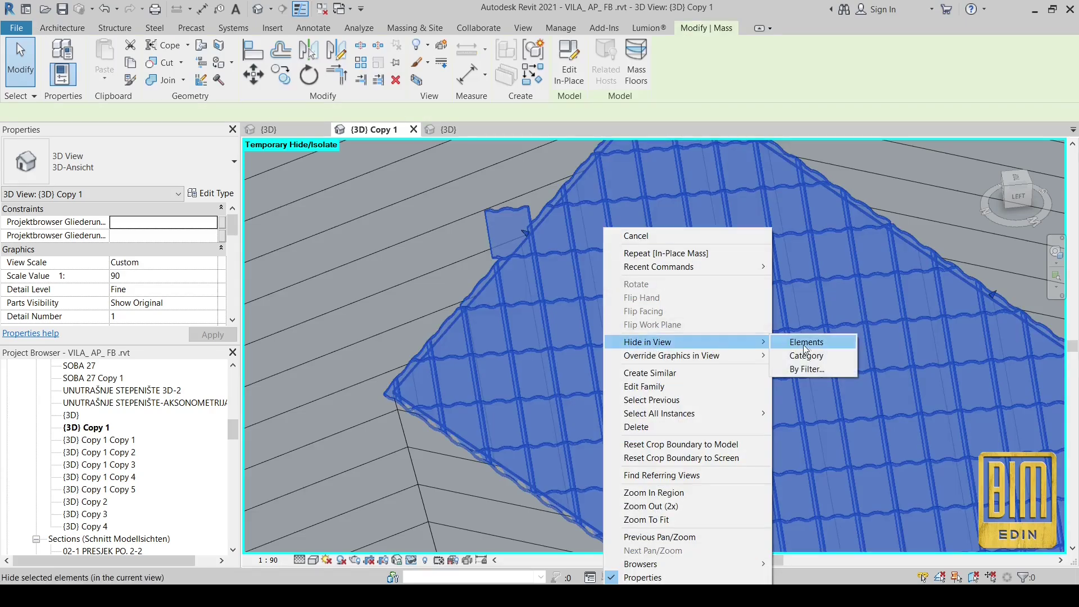
{"action": "left_click", "coordinate": [798, 340]}
Start a new in-place mass and set the exposed KROV-LIM roof face as its work plane
{"action": "left_click", "coordinate": [414, 28]}
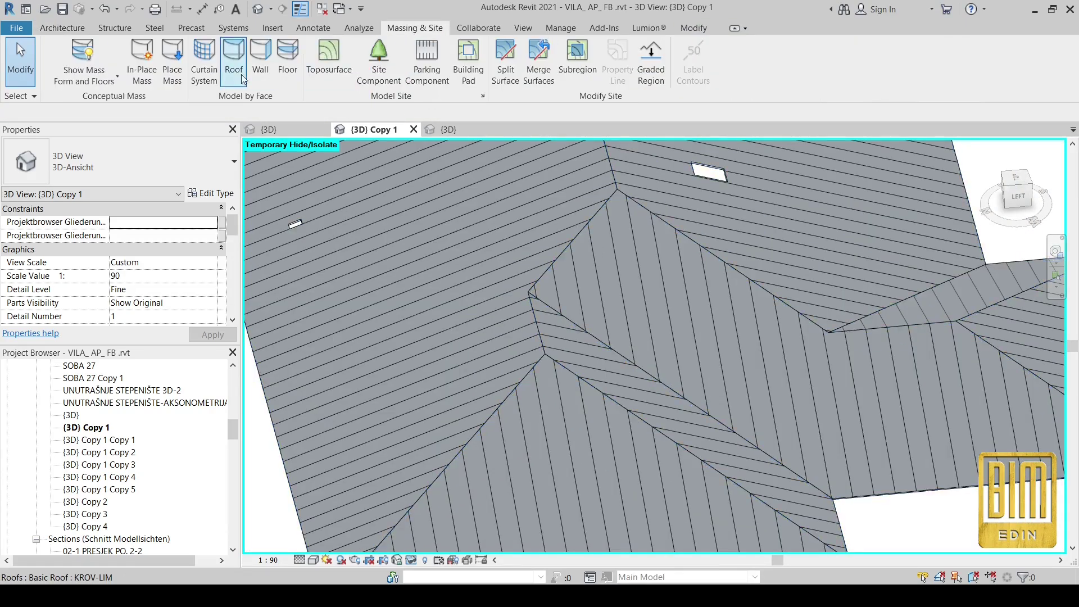
{"action": "left_click", "coordinate": [141, 63]}
{"action": "key", "text": "Return"}
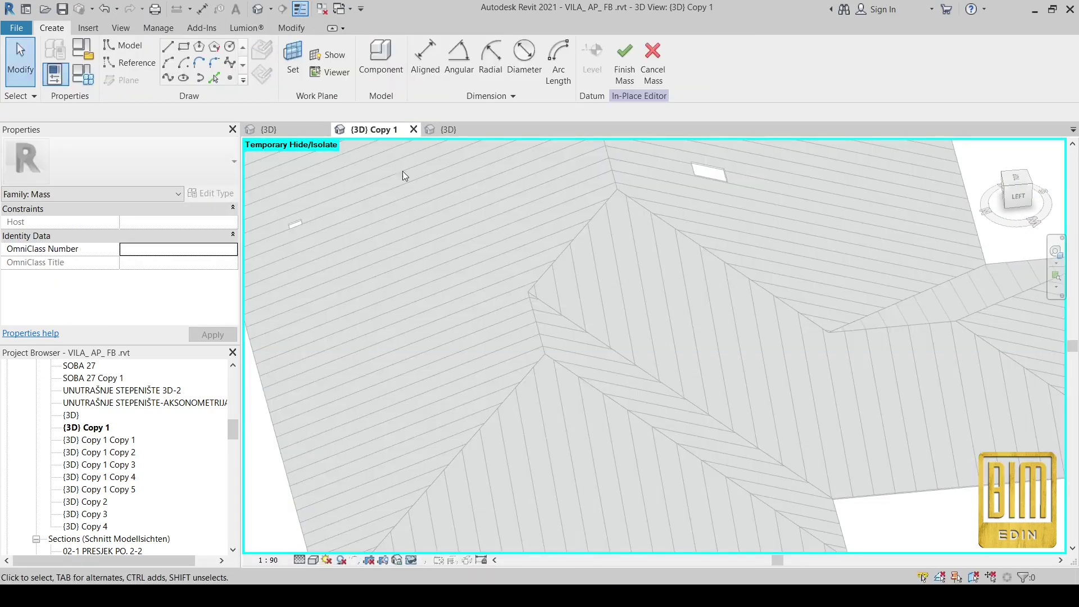
{"action": "left_click", "coordinate": [293, 56]}
{"action": "left_click", "coordinate": [650, 217]}
Trace the short upper hip edge of the roof face with a picked model line
{"action": "scroll", "coordinate": [597, 220], "scroll_direction": "up", "scroll_amount": 2}
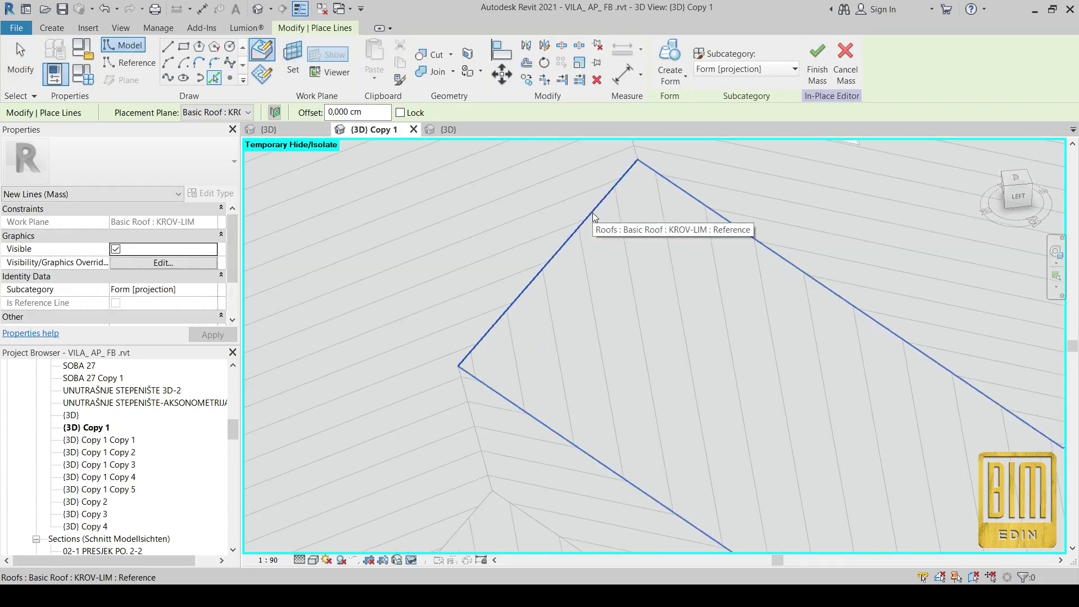
{"action": "left_click", "coordinate": [592, 212]}
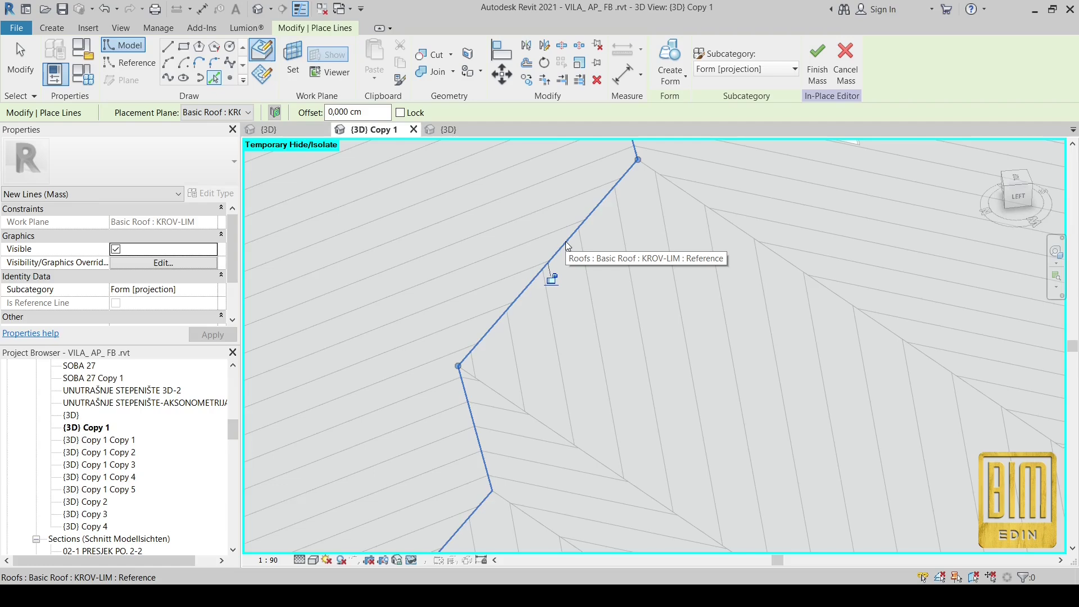
{"action": "left_click_drag", "start_coordinate": [585, 173], "coordinate": [579, 279]}
{"action": "right_click", "coordinate": [578, 279]}
{"action": "left_click", "coordinate": [609, 420]}
Draw a short model line from the upper end of the hip edge outward over the adjacent roof slope
{"action": "left_click", "coordinate": [215, 78]}
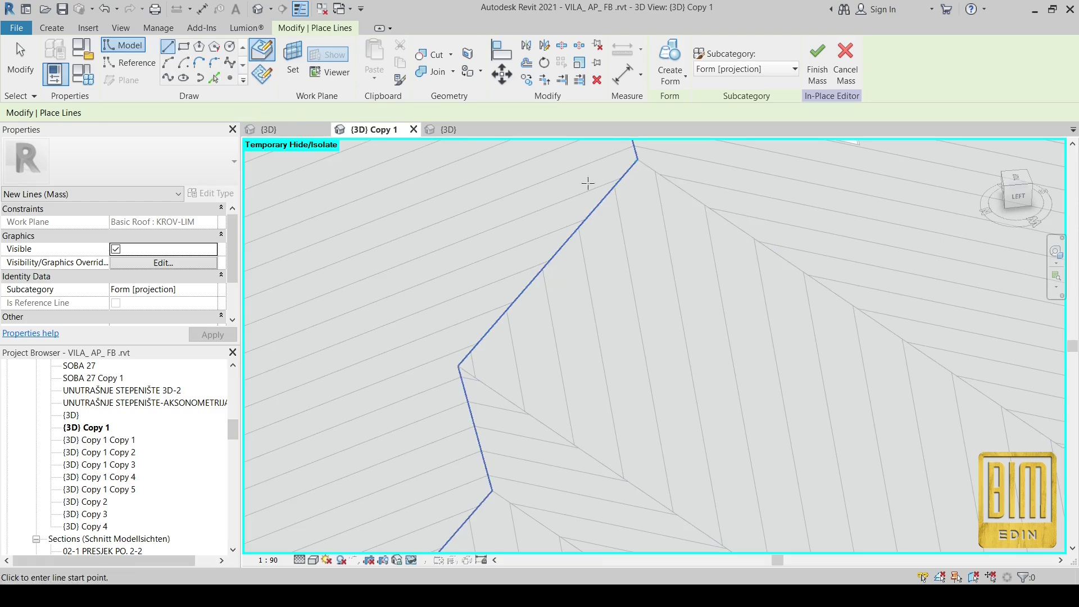
{"action": "left_click", "coordinate": [637, 161]}
{"action": "middle_click_drag", "start_coordinate": [600, 127], "coordinate": [588, 450]}
{"action": "left_click", "coordinate": [641, 218]}
{"action": "key", "text": "Escape"}
{"action": "key", "text": "Escape"}
{"action": "scroll", "coordinate": [642, 218], "scroll_direction": "down", "scroll_amount": 2}
{"action": "scroll", "coordinate": [615, 262], "scroll_direction": "up", "scroll_amount": 1}
{"action": "key", "text": "Tab"}
{"action": "left_click", "coordinate": [628, 248]}
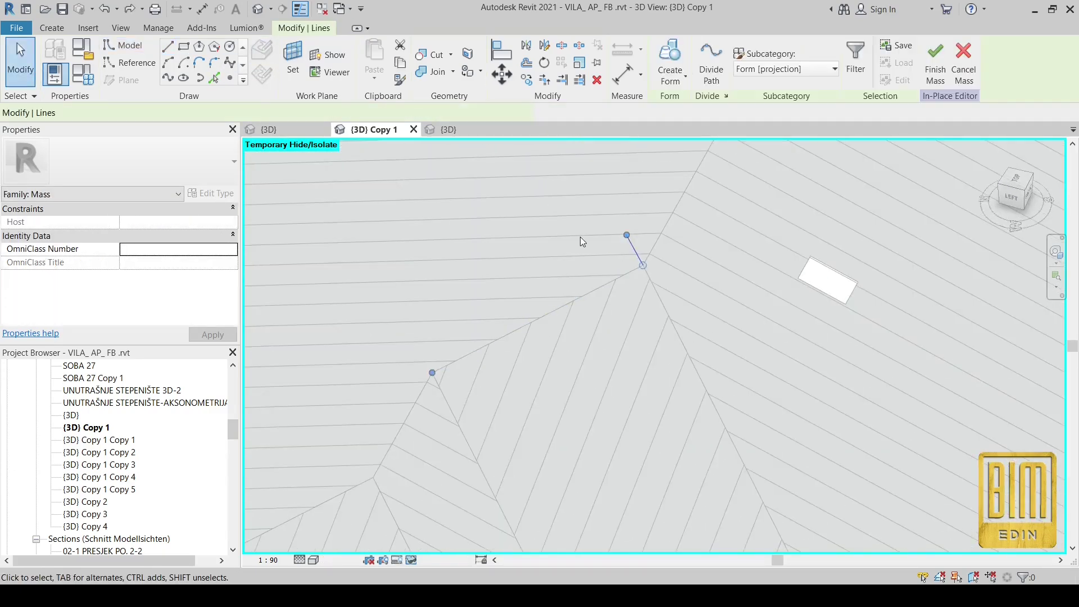
Select the outline's lines and split the line parallel to the hip edge near its lower end
{"action": "left_click", "coordinate": [108, 13]}
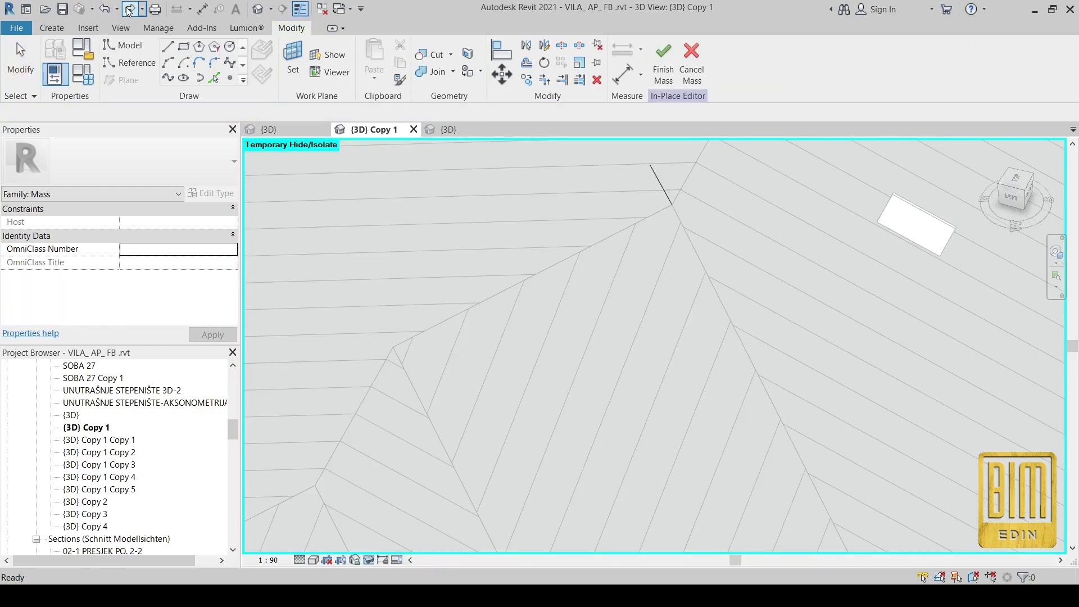
{"action": "left_click", "coordinate": [129, 10]}
{"action": "left_click", "coordinate": [444, 384]}
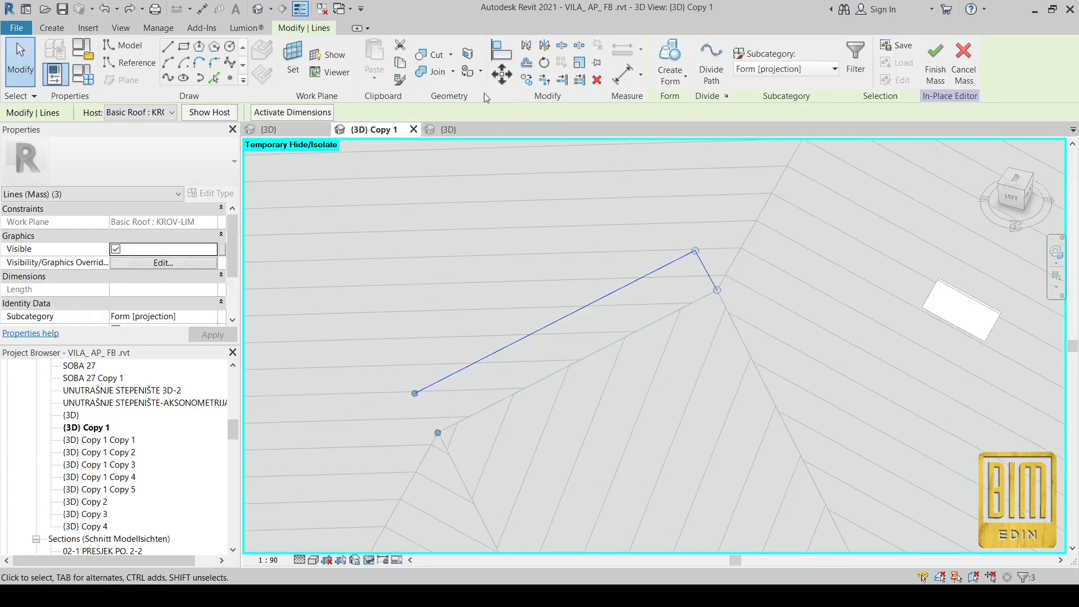
{"action": "left_click", "coordinate": [563, 48]}
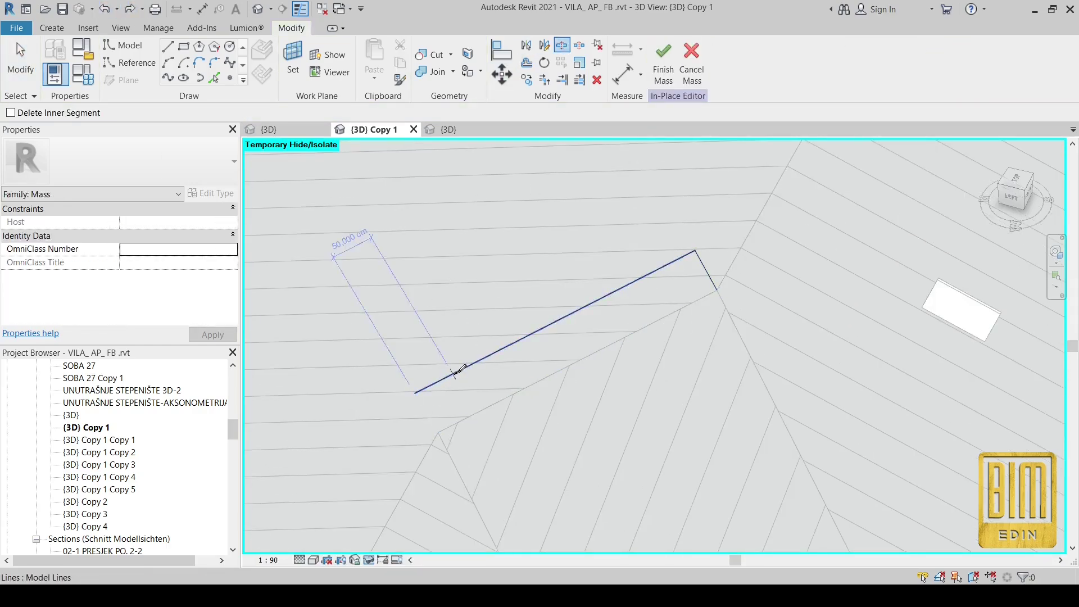
{"action": "left_click", "coordinate": [424, 391]}
{"action": "scroll", "coordinate": [424, 390], "scroll_direction": "up", "scroll_amount": 2}
Close the outline by moving the split-off segment's end onto the hip edge, and shrink the quadrilateral along that edge
{"action": "left_click_drag", "start_coordinate": [410, 394], "coordinate": [446, 455]}
{"action": "left_click_drag", "start_coordinate": [467, 367], "coordinate": [588, 304]}
{"action": "left_click_drag", "start_coordinate": [446, 453], "coordinate": [633, 358]}
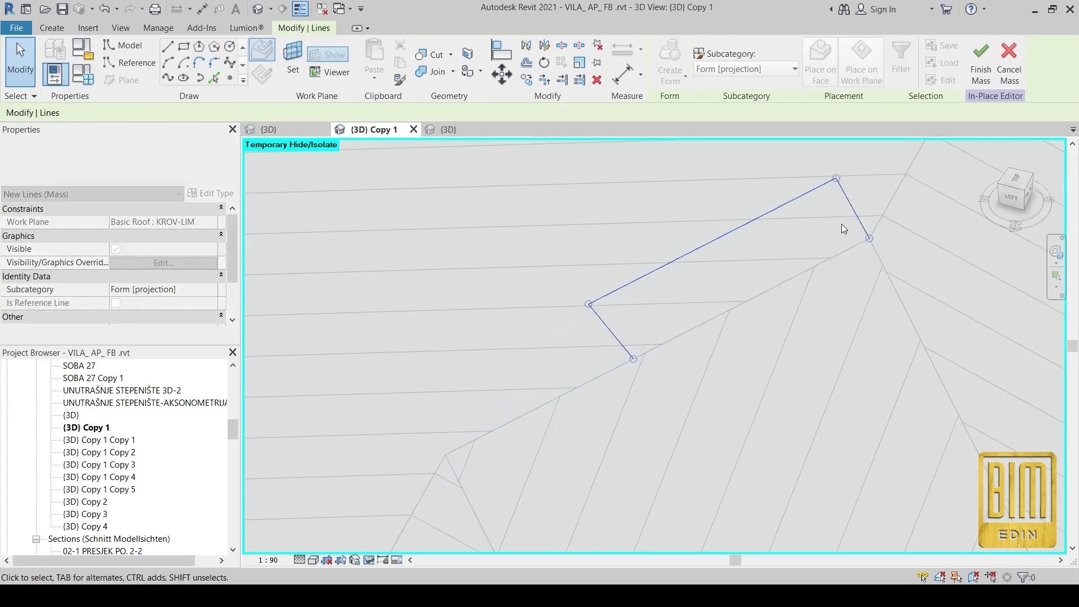
{"action": "left_click_drag", "start_coordinate": [836, 179], "coordinate": [765, 211]}
{"action": "left_click_drag", "start_coordinate": [869, 238], "coordinate": [790, 266]}
{"action": "scroll", "coordinate": [808, 278], "scroll_direction": "up", "scroll_amount": 3}
{"action": "scroll", "coordinate": [758, 320], "scroll_direction": "down", "scroll_amount": 4}
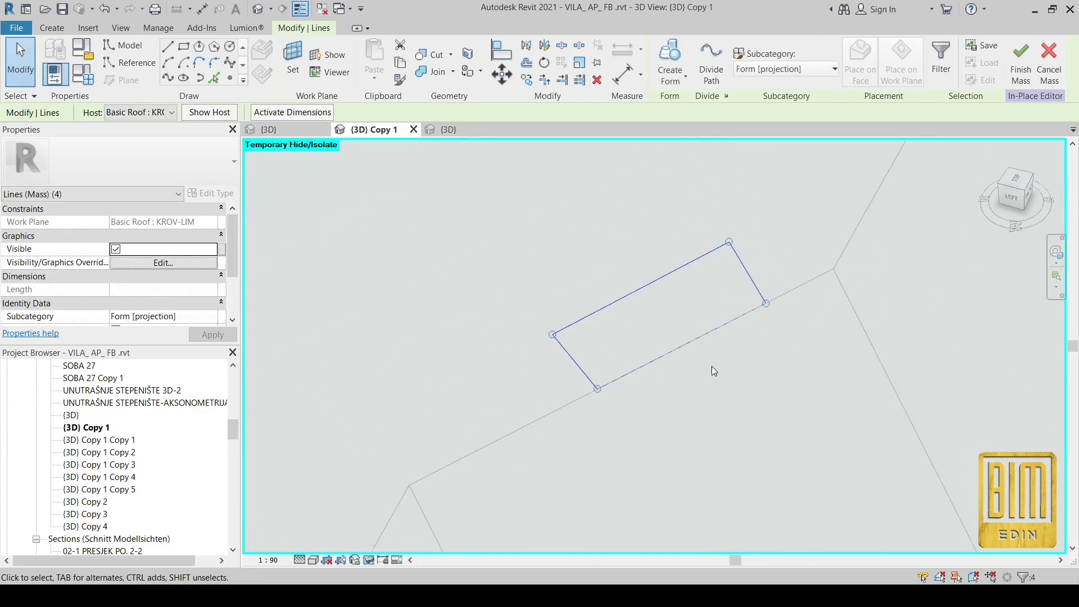
{"action": "left_click", "coordinate": [711, 368]}
In the villa's {3D} view, reposition the outline's four corners so it closely surrounds the protruding roof tile
{"action": "middle_click_drag", "start_coordinate": [585, 464], "coordinate": [732, 401], "text": "shift"}
{"action": "left_click", "coordinate": [449, 129]}
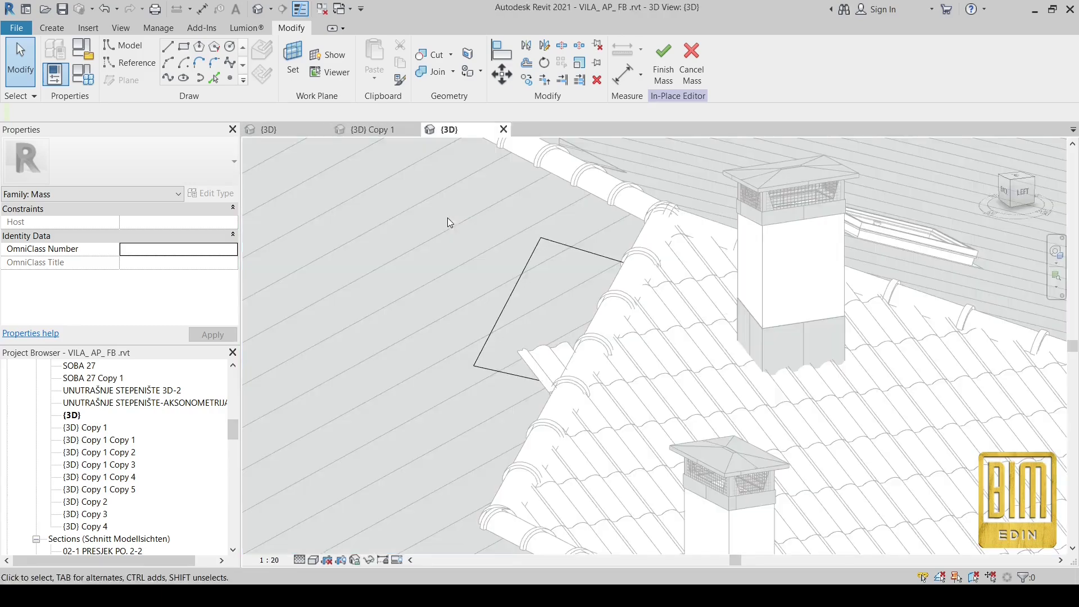
{"action": "mouse_move", "coordinate": [523, 383]}
{"action": "middle_mouse_down", "text": "shift"}
{"action": "mouse_move", "coordinate": [530, 525]}
{"action": "mouse_move", "coordinate": [711, 238]}
{"action": "middle_mouse_up", "text": "shift"}
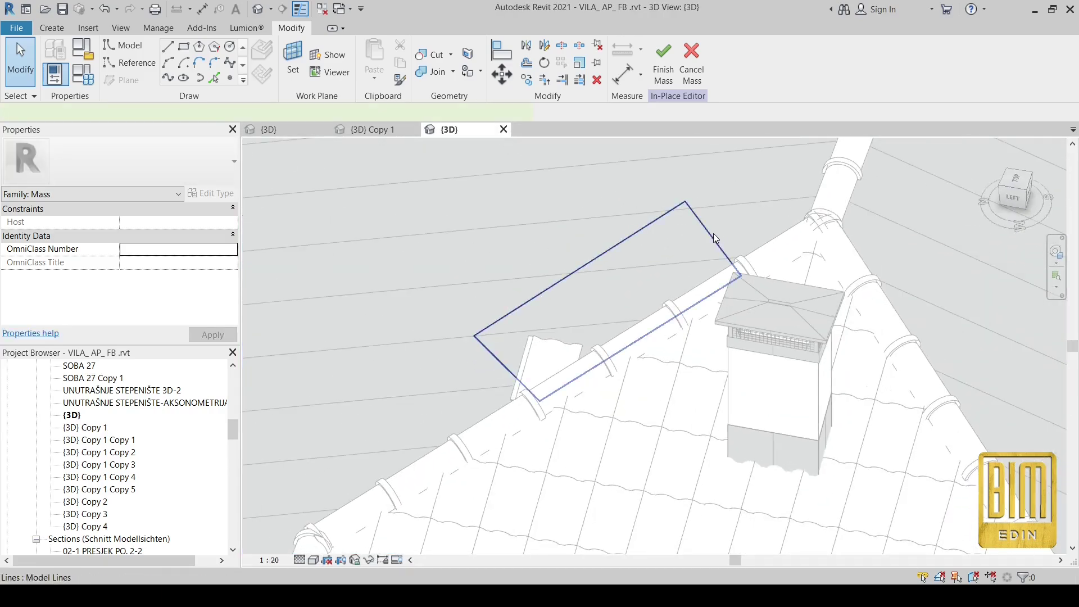
{"action": "left_click_drag", "start_coordinate": [539, 401], "coordinate": [496, 425]}
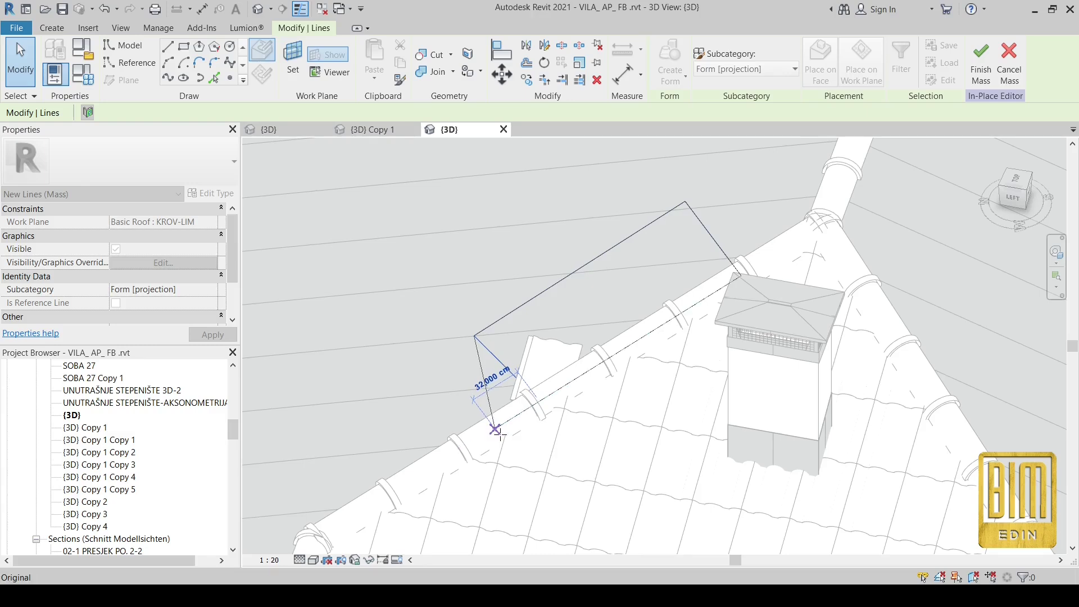
{"action": "left_click_drag", "start_coordinate": [473, 335], "coordinate": [457, 346]}
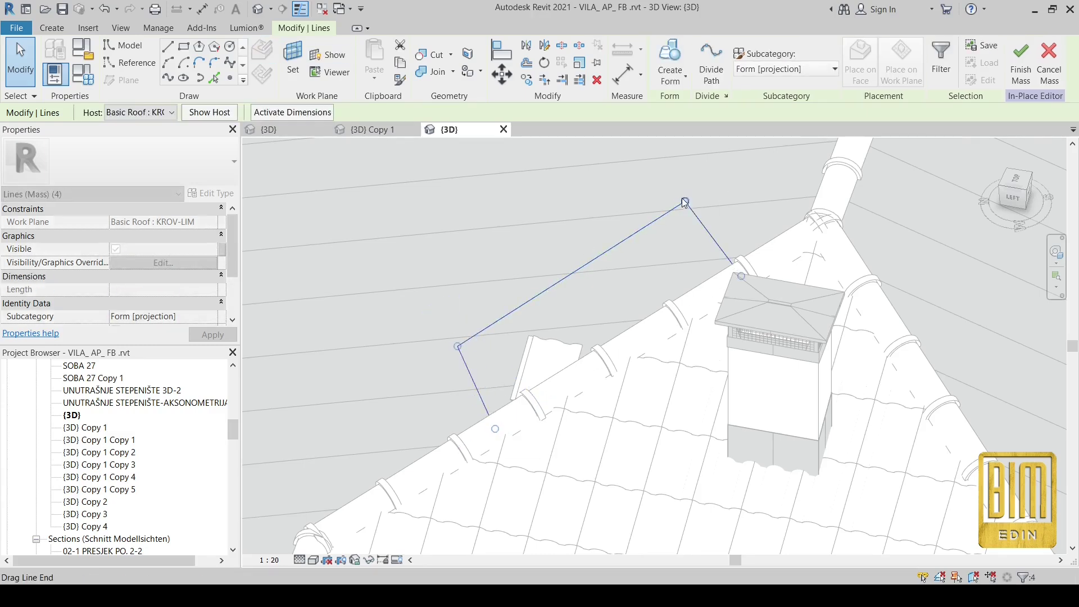
{"action": "left_click_drag", "start_coordinate": [685, 201], "coordinate": [567, 277]}
{"action": "left_click_drag", "start_coordinate": [741, 276], "coordinate": [620, 348]}
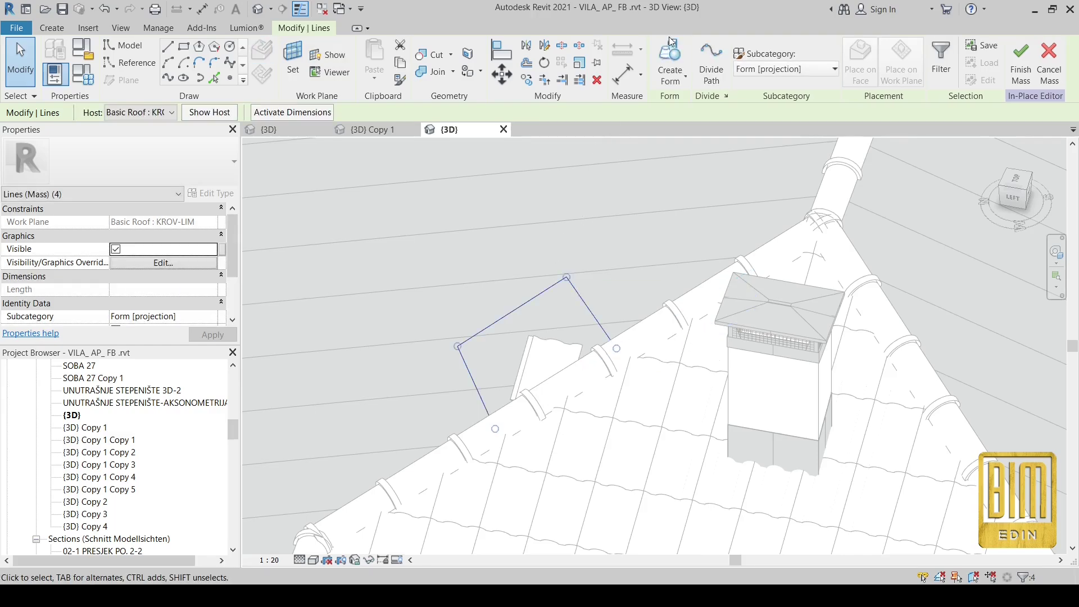
Create a solid form from the closed outline and adjust the offset dimension of its bottom face
{"action": "left_click", "coordinate": [671, 56]}
{"action": "mouse_move", "coordinate": [621, 251]}
{"action": "middle_mouse_down", "text": "shift"}
{"action": "mouse_move", "coordinate": [621, 335]}
{"action": "mouse_move", "coordinate": [584, 349]}
{"action": "mouse_move", "coordinate": [565, 339]}
{"action": "middle_mouse_up", "text": "shift"}
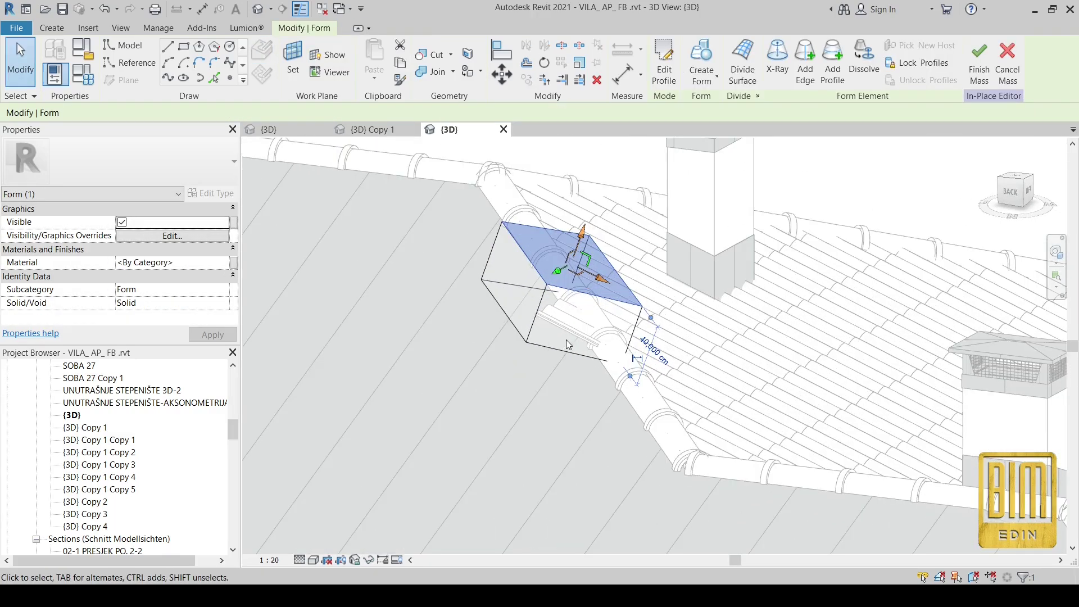
{"action": "left_click", "coordinate": [539, 344]}
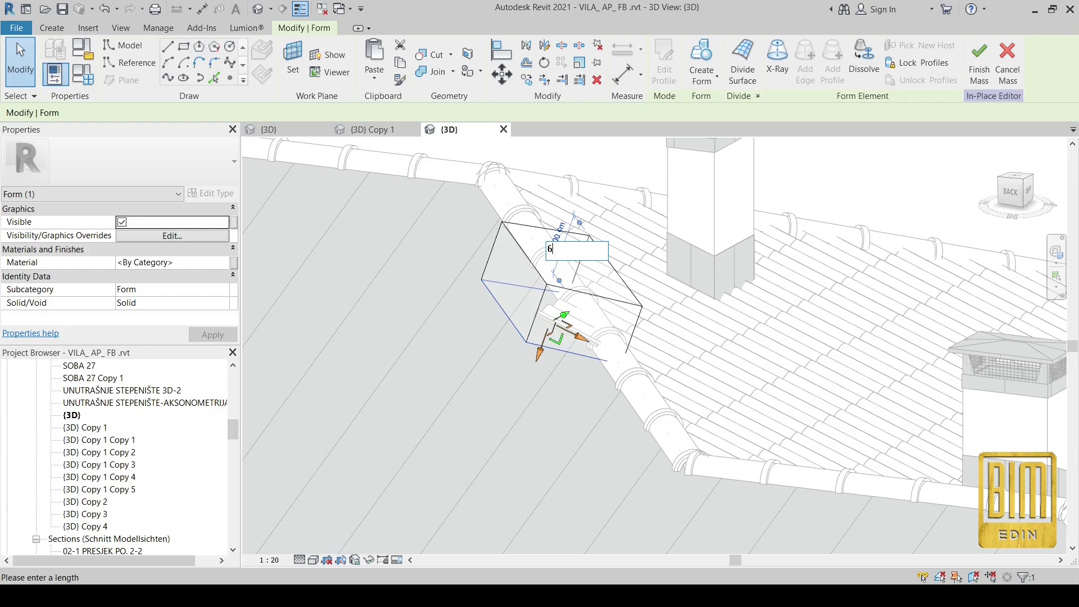
{"action": "middle_click_drag", "start_coordinate": [557, 251], "coordinate": [568, 265], "text": "shift"}
{"action": "left_click", "coordinate": [625, 337]}
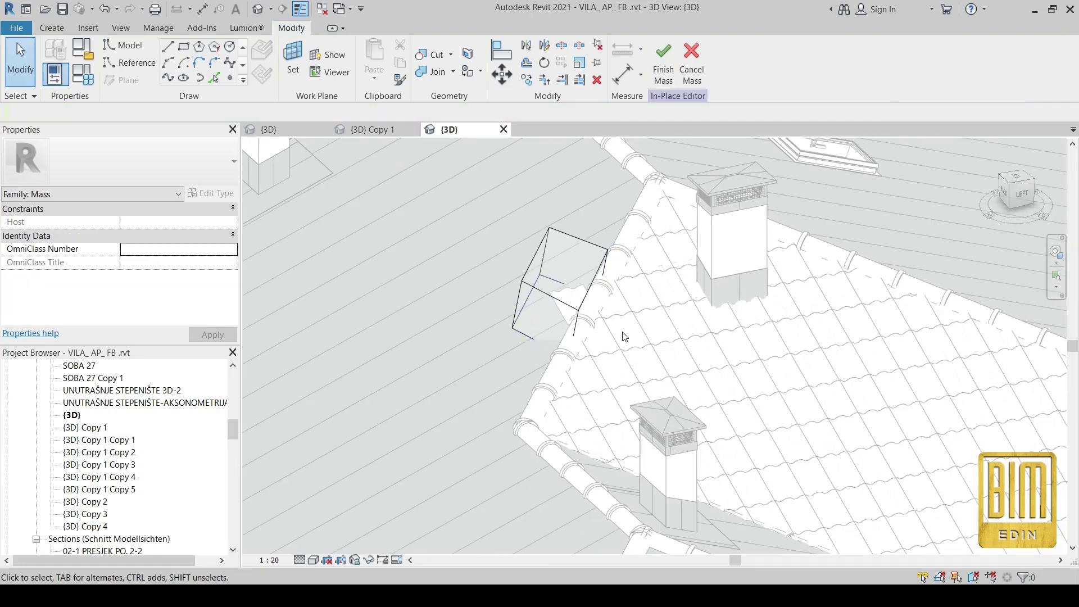
Finish the in-place mass and return to the {3D} Copy 1 view without making a geometry cut
{"action": "left_click", "coordinate": [663, 65]}
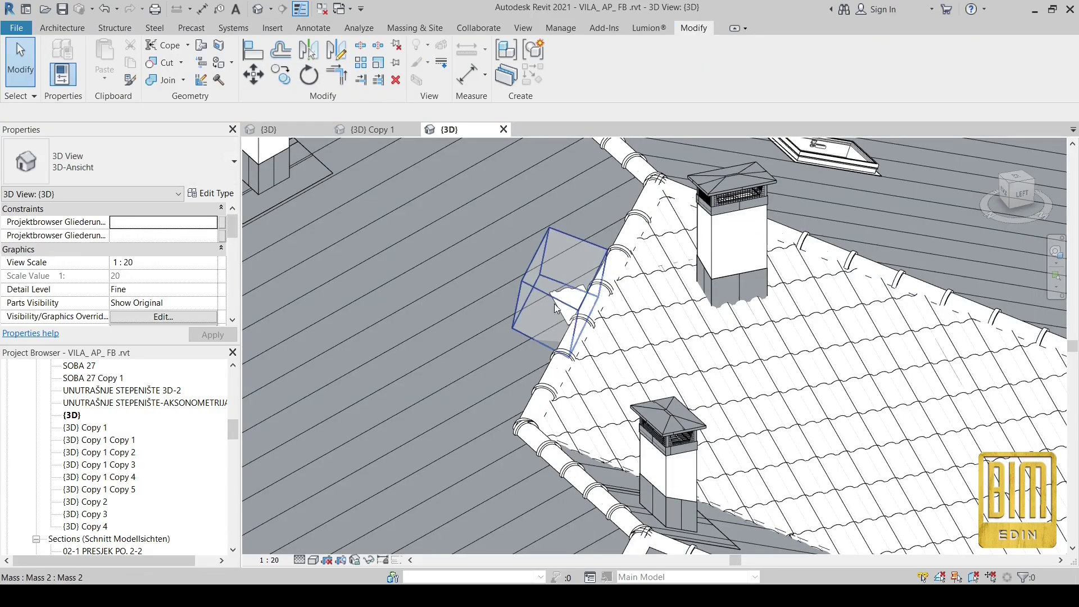
{"action": "key", "text": "c"}
{"action": "key", "text": "g"}
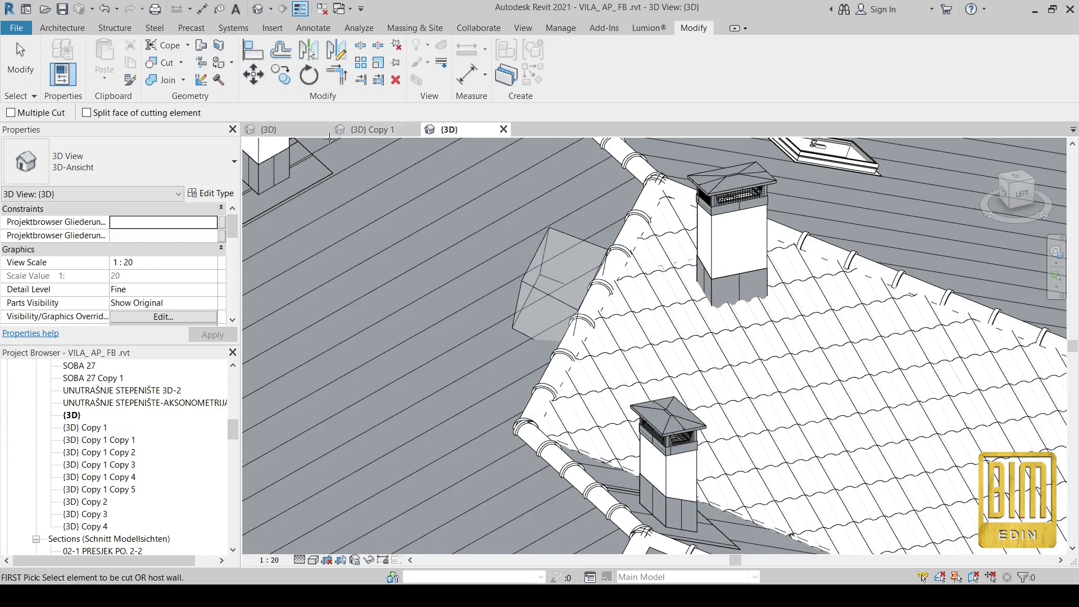
{"action": "left_click", "coordinate": [359, 129]}
{"action": "key", "text": "Escape"}
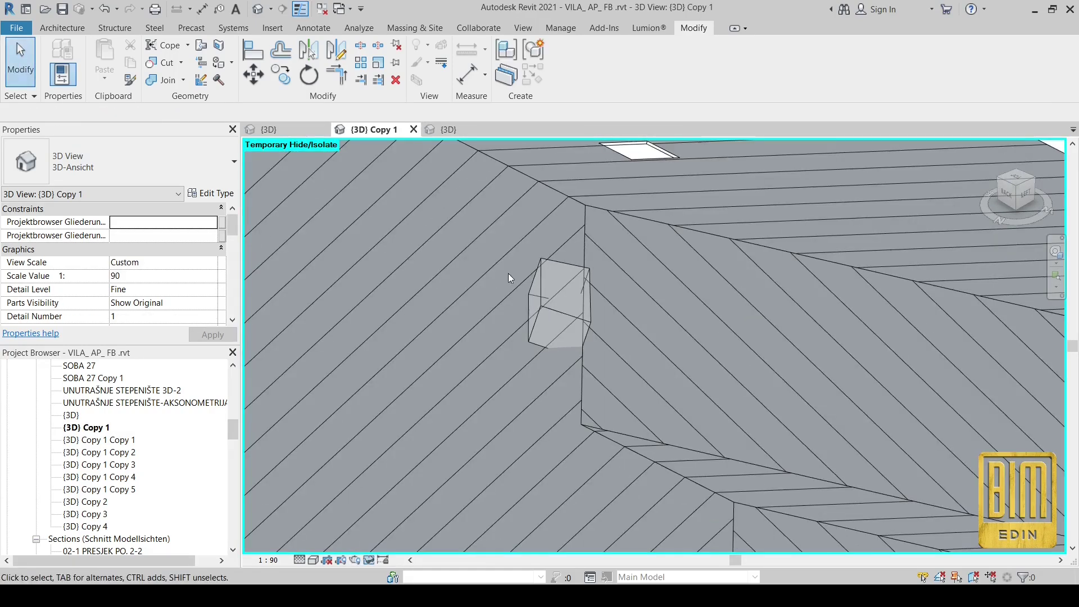
Reveal the hidden elements in {3D} Copy 1, unhide the tiled roof mass Mass 1, and leave the reveal mode
{"action": "scroll", "coordinate": [508, 276], "scroll_direction": "down", "scroll_amount": 2}
{"action": "middle_click_drag", "start_coordinate": [507, 336], "coordinate": [669, 429], "text": "shift"}
{"action": "mouse_move", "coordinate": [601, 466]}
{"action": "middle_mouse_down"}
{"action": "mouse_move", "coordinate": [633, 356]}
{"action": "mouse_move", "coordinate": [584, 454]}
{"action": "middle_mouse_up"}
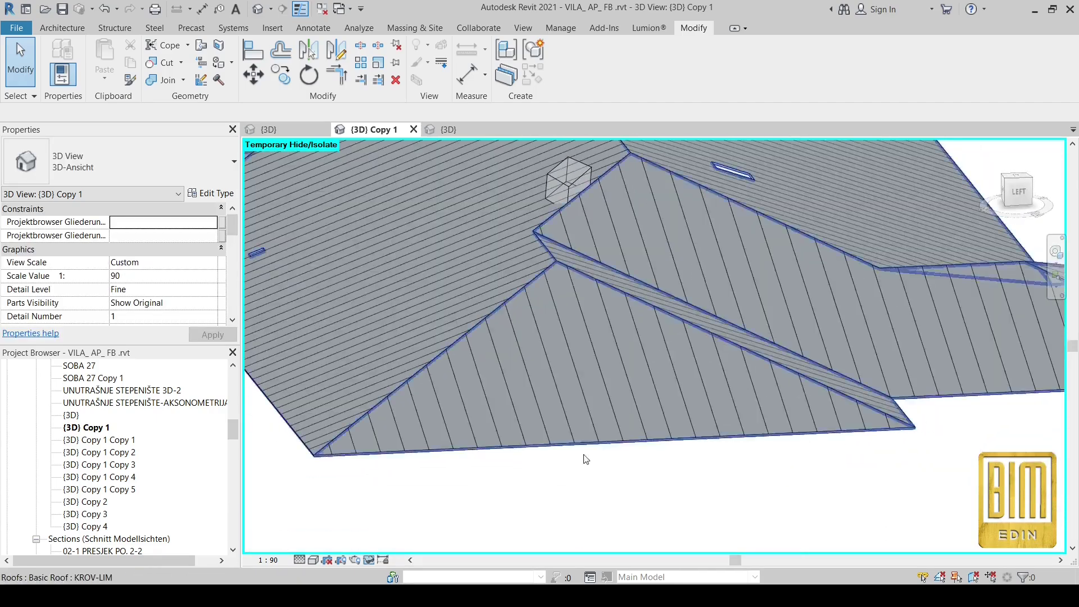
{"action": "left_click", "coordinate": [110, 441]}
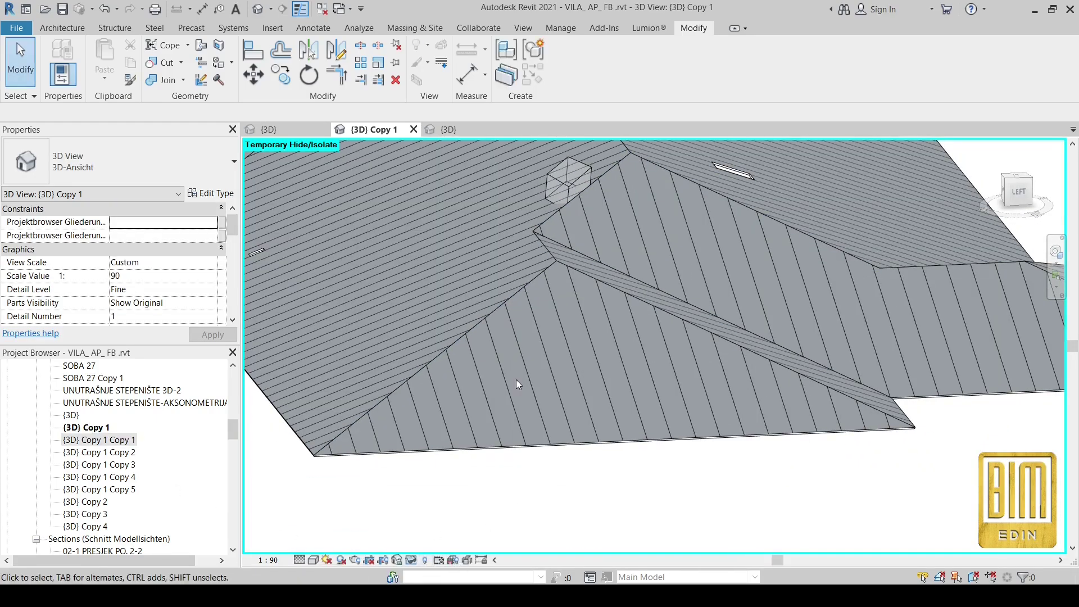
{"action": "left_click", "coordinate": [426, 560]}
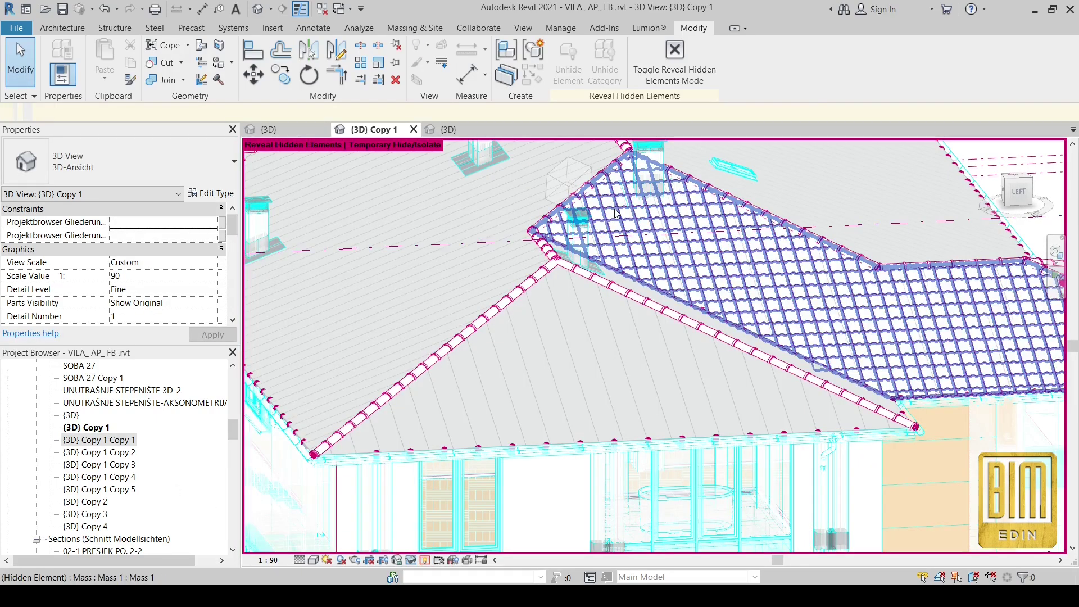
{"action": "left_click", "coordinate": [614, 185]}
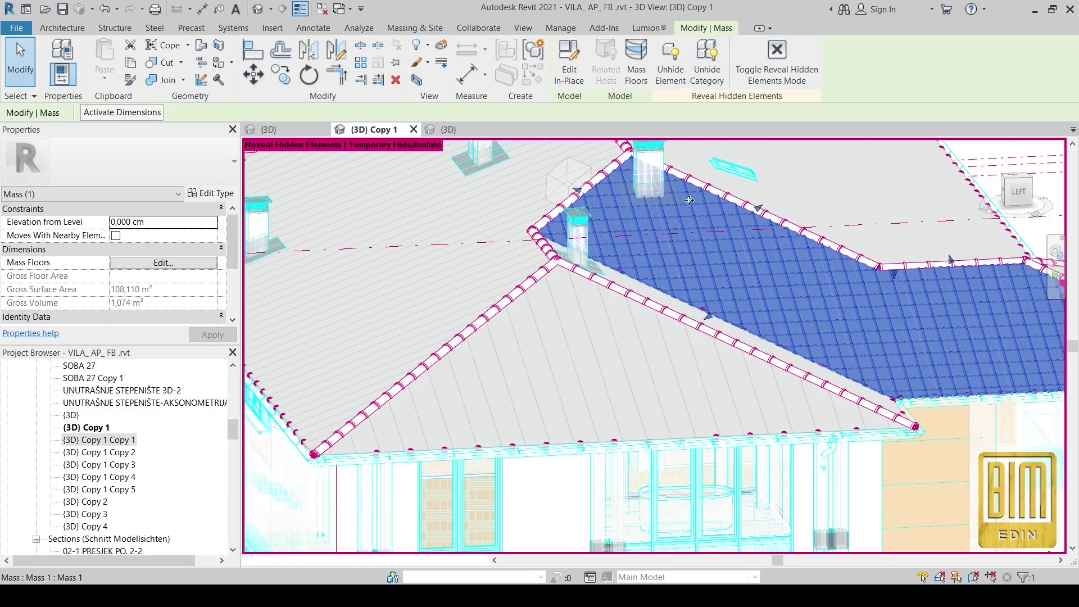
{"action": "left_click", "coordinate": [778, 63]}
Pull the roof-side face of Mass 2 back slightly from the tiles along the hip edge
{"action": "middle_click_drag", "start_coordinate": [838, 455], "coordinate": [897, 537], "text": "shift"}
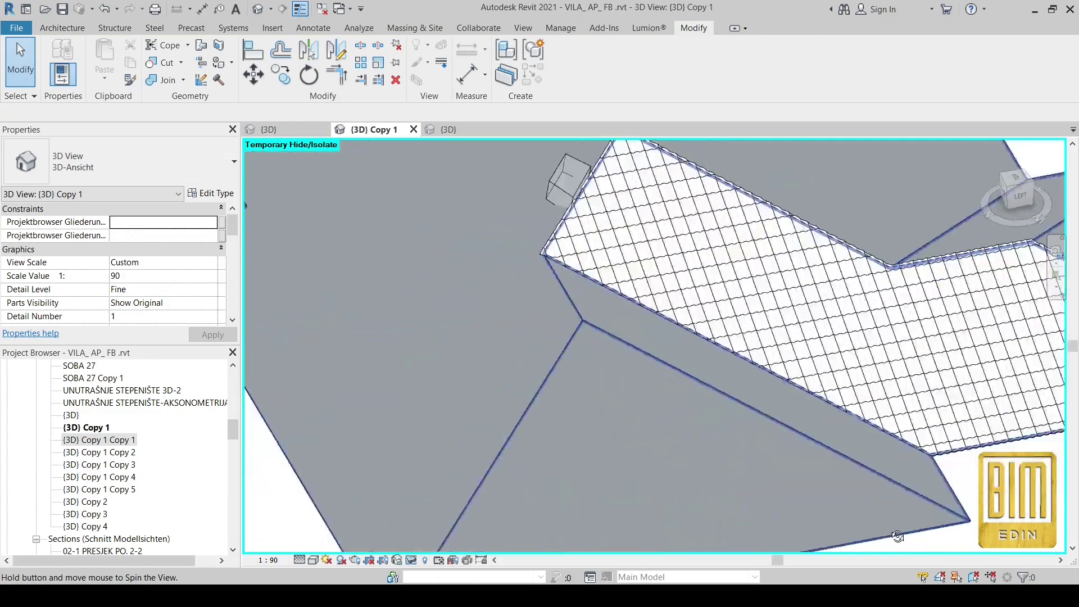
{"action": "scroll", "coordinate": [574, 170], "scroll_direction": "up", "scroll_amount": 10}
{"action": "left_click", "coordinate": [591, 207]}
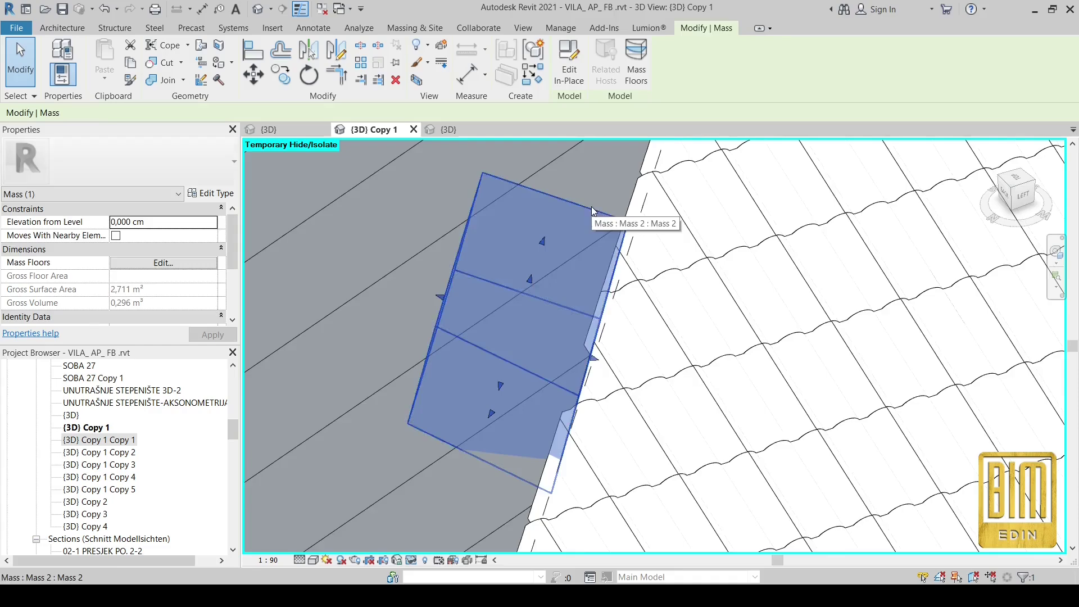
{"action": "middle_click_drag", "start_coordinate": [591, 207], "coordinate": [573, 224], "text": "shift"}
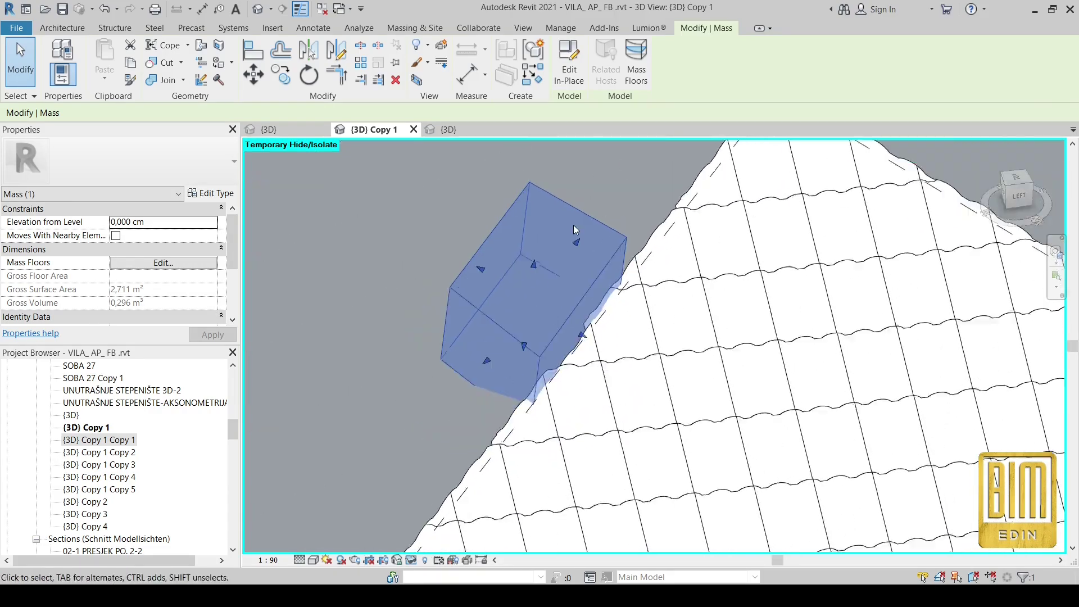
{"action": "middle_click_drag", "start_coordinate": [564, 339], "coordinate": [585, 314], "text": "shift"}
{"action": "scroll", "coordinate": [583, 313], "scroll_direction": "up", "scroll_amount": 3}
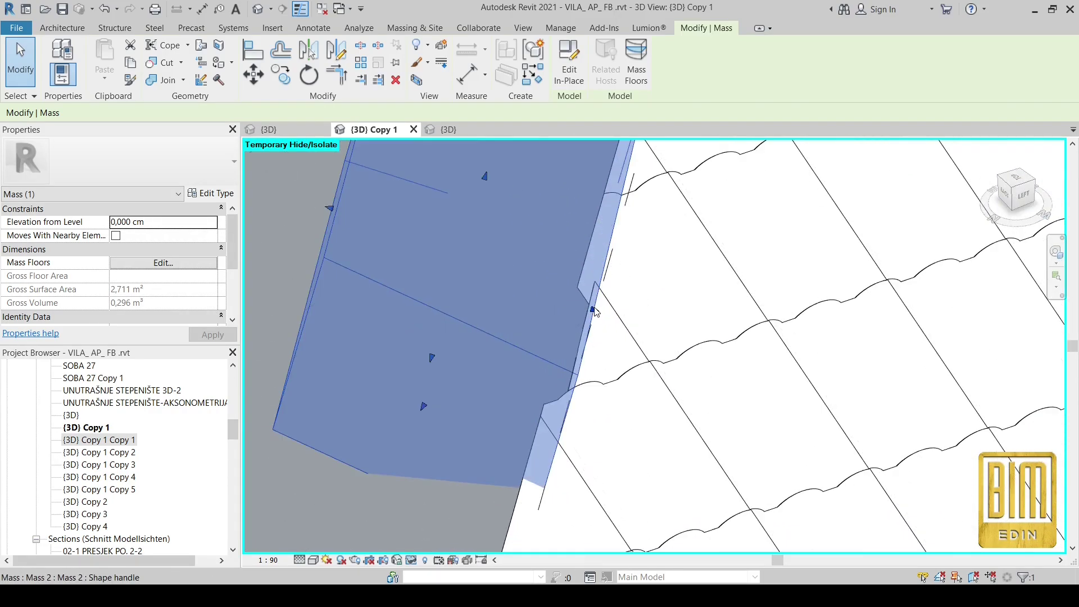
{"action": "left_click_drag", "start_coordinate": [581, 308], "coordinate": [571, 308]}
{"action": "scroll", "coordinate": [581, 306], "scroll_direction": "up", "scroll_amount": 4}
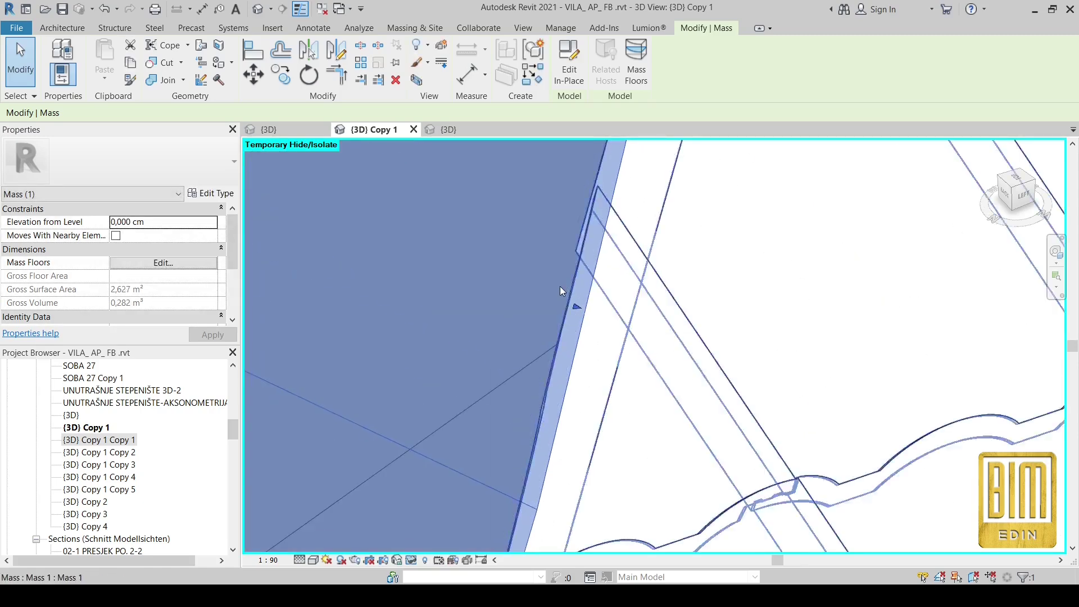
{"action": "scroll", "coordinate": [560, 286], "scroll_direction": "down", "scroll_amount": 6}
Edit the hip-edge mass in place, disable its form's Fine detail level in the visibility settings, and finish the mass
{"action": "double_click", "coordinate": [538, 268]}
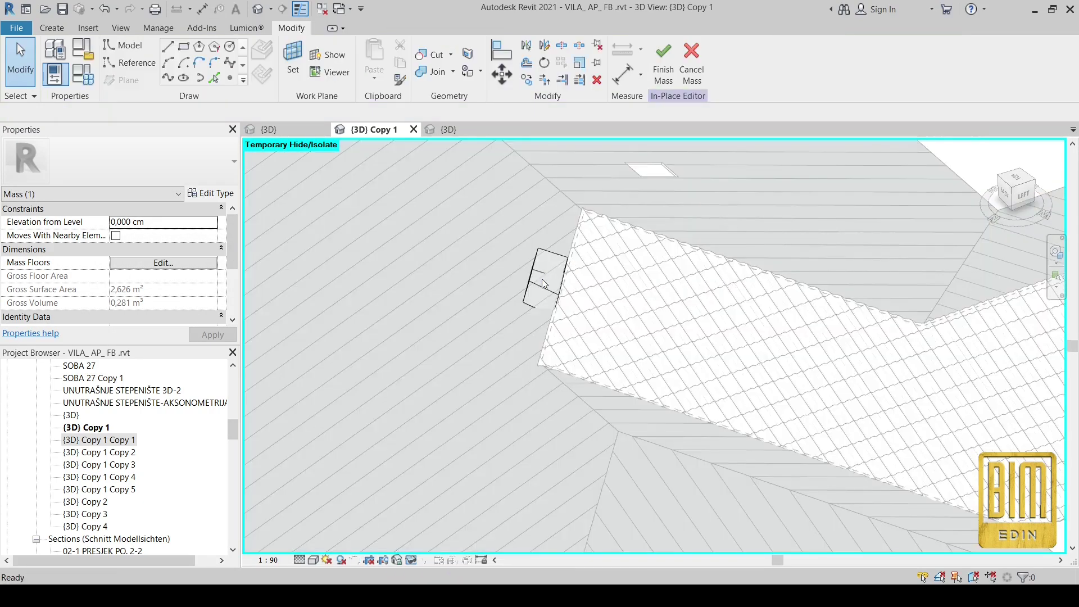
{"action": "left_click", "coordinate": [521, 291]}
{"action": "left_click", "coordinate": [189, 236]}
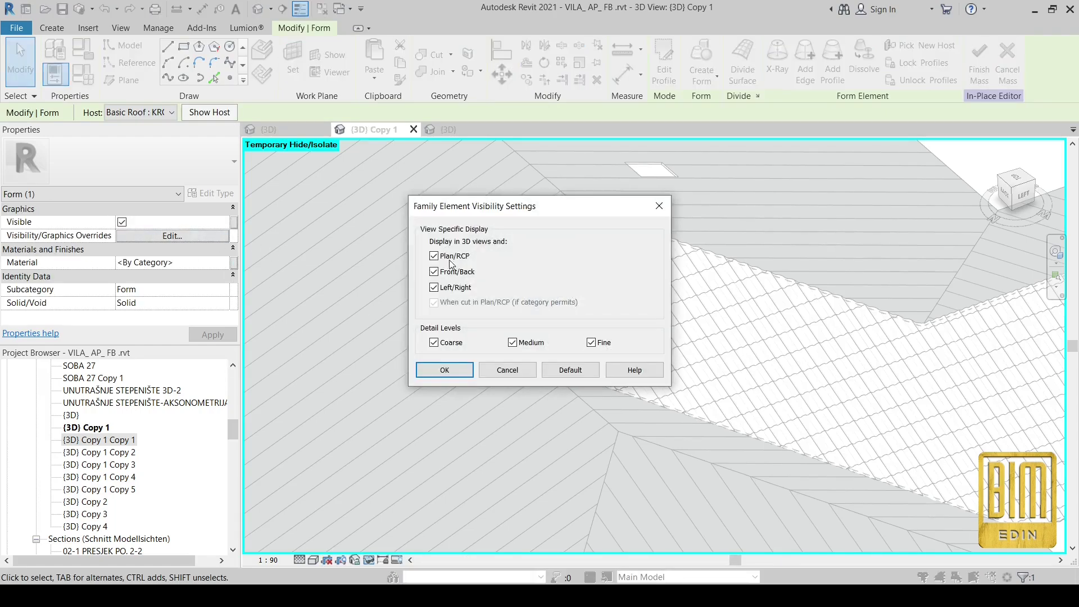
{"action": "left_click", "coordinate": [445, 371]}
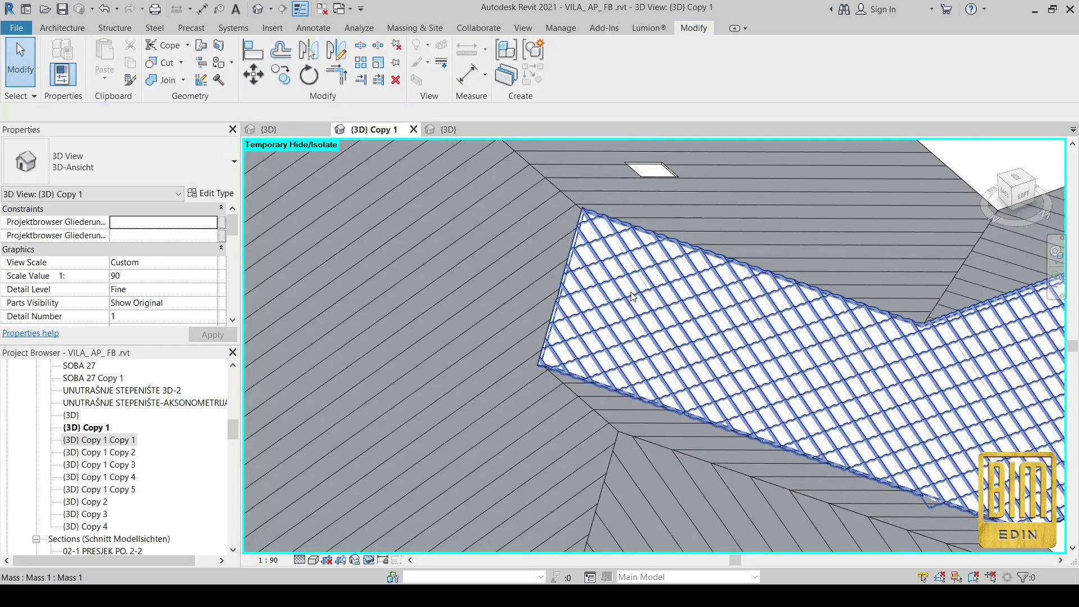
Inspect the tiles cut along the hip edge and reset the temporary hide/isolate in {3D} Copy 1
{"action": "middle_click_drag", "start_coordinate": [730, 365], "coordinate": [592, 303], "text": "shift"}
{"action": "scroll", "coordinate": [592, 303], "scroll_direction": "up", "scroll_amount": 4}
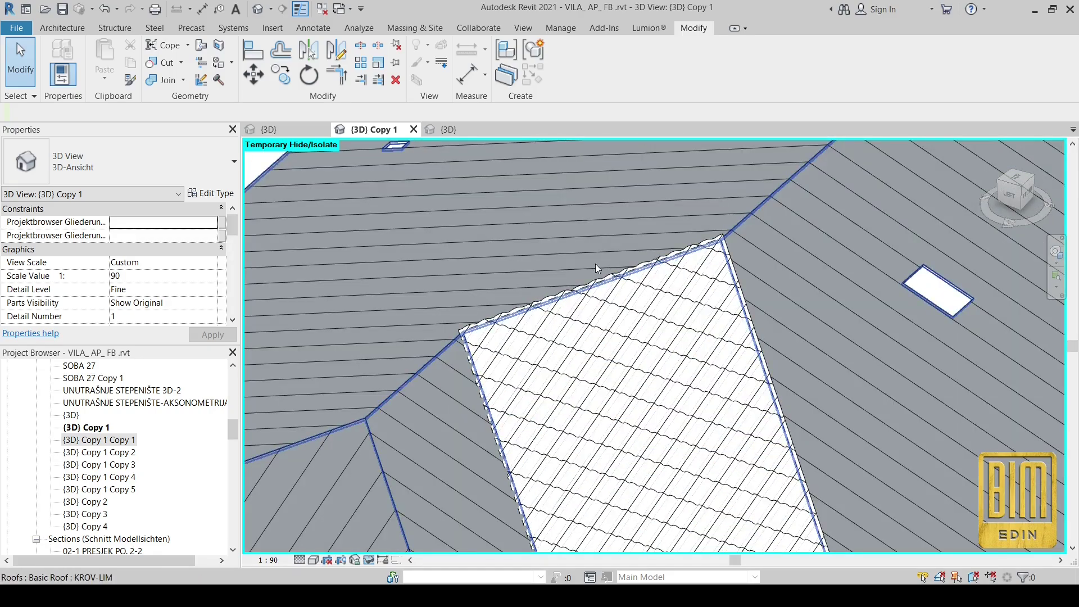
{"action": "mouse_move", "coordinate": [595, 264]}
{"action": "middle_mouse_down", "text": "shift"}
{"action": "mouse_move", "coordinate": [530, 427]}
{"action": "mouse_move", "coordinate": [679, 405]}
{"action": "mouse_move", "coordinate": [571, 282]}
{"action": "middle_mouse_up", "text": "shift"}
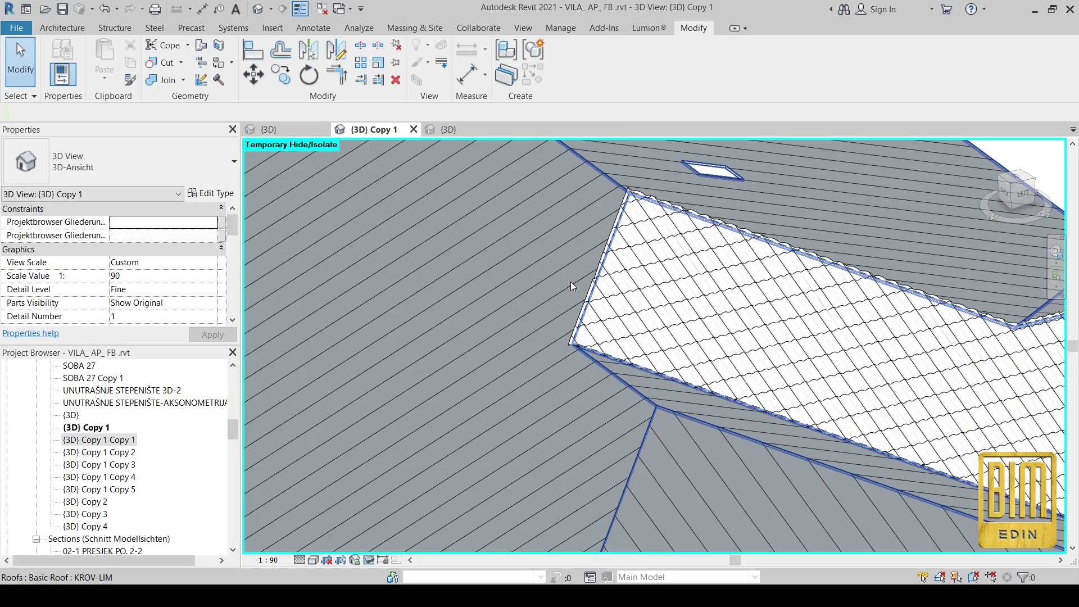
{"action": "left_click", "coordinate": [369, 560]}
{"action": "left_click", "coordinate": [427, 545]}
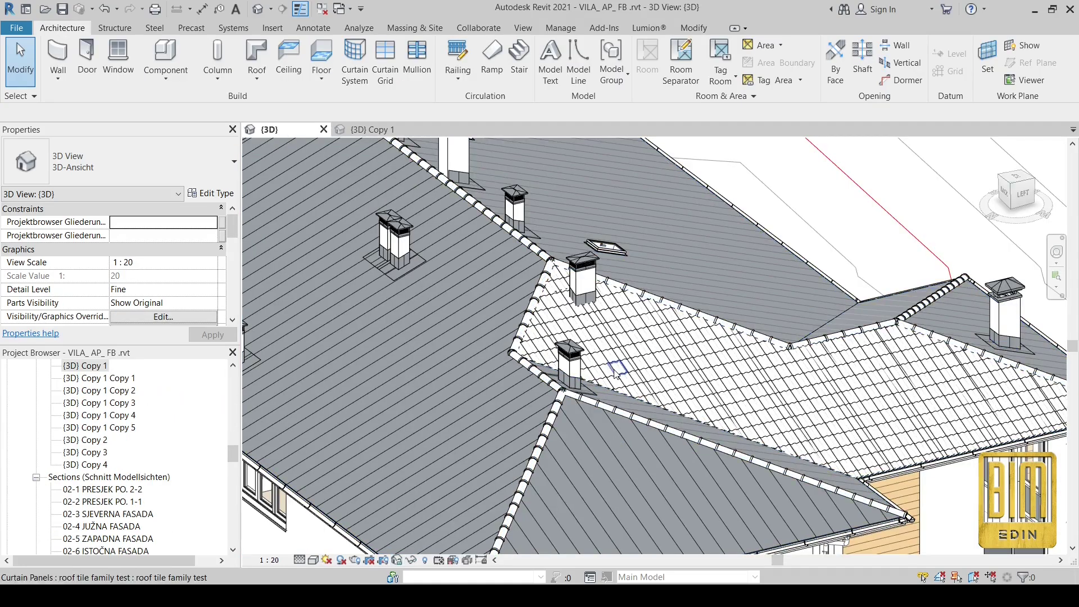
Start a new in-place mass in the {3D} view for the chimney opening, accepting the proposed name
{"action": "scroll", "coordinate": [588, 318], "scroll_direction": "up", "scroll_amount": 3}
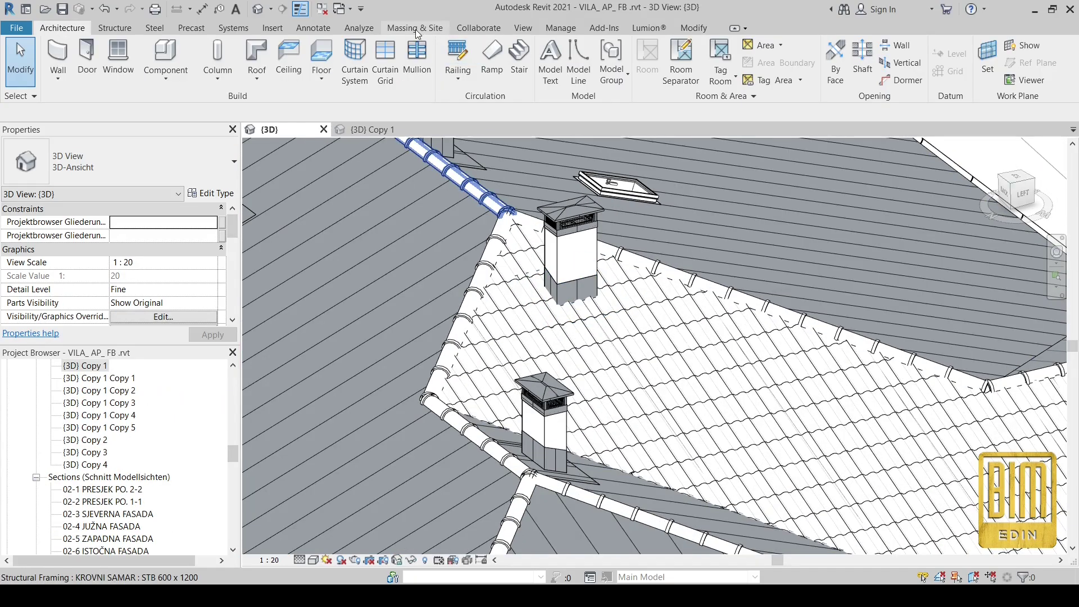
{"action": "left_click", "coordinate": [416, 29]}
{"action": "left_click", "coordinate": [142, 59]}
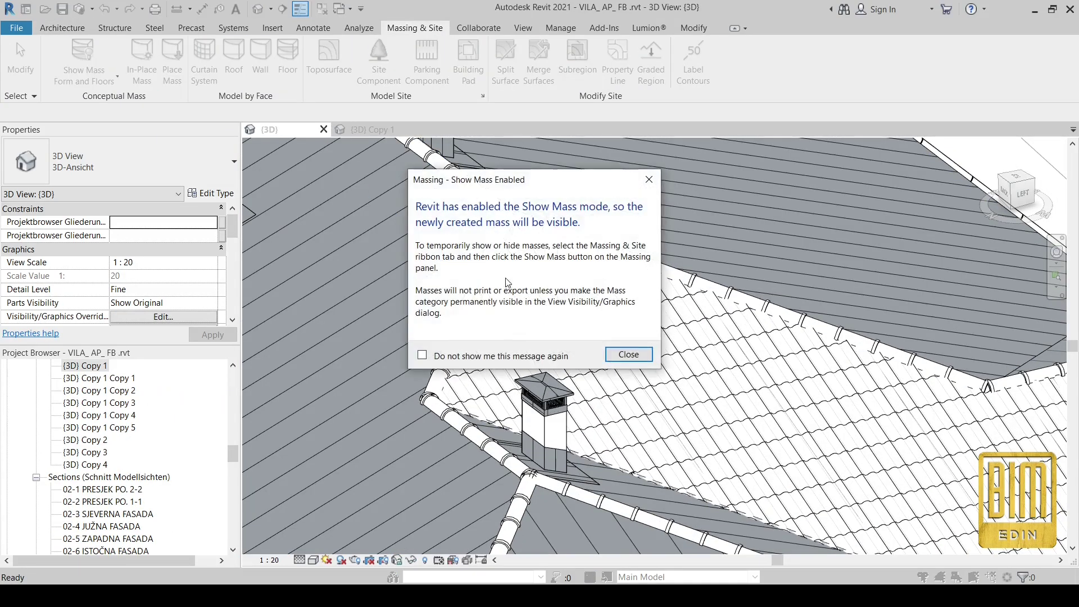
{"action": "left_click", "coordinate": [628, 354]}
{"action": "left_click", "coordinate": [229, 231]}
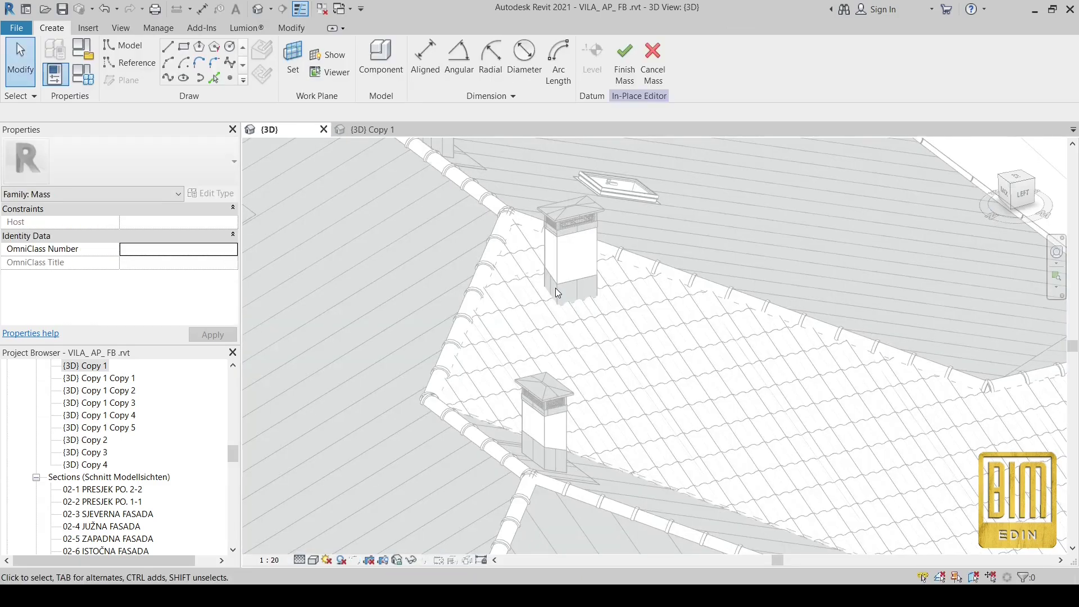
Set the work plane on the metal cap of the chimney near the hip ridge
{"action": "scroll", "coordinate": [555, 288], "scroll_direction": "up", "scroll_amount": 3}
{"action": "middle_click_drag", "start_coordinate": [691, 309], "coordinate": [574, 320], "text": "shift"}
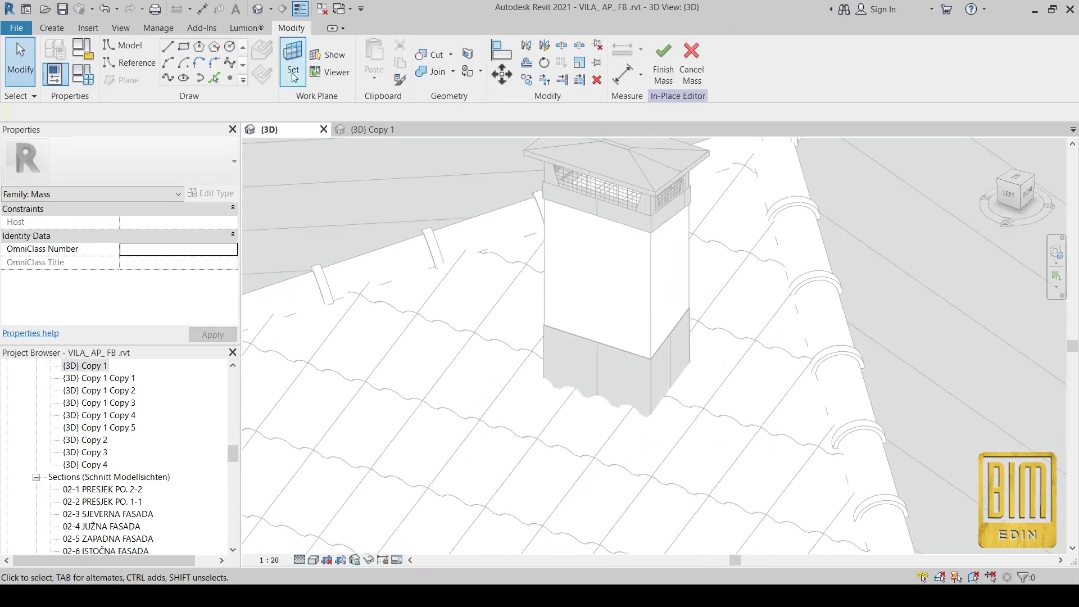
{"action": "scroll", "coordinate": [584, 203], "scroll_direction": "up", "scroll_amount": 5}
{"action": "left_click", "coordinate": [502, 272]}
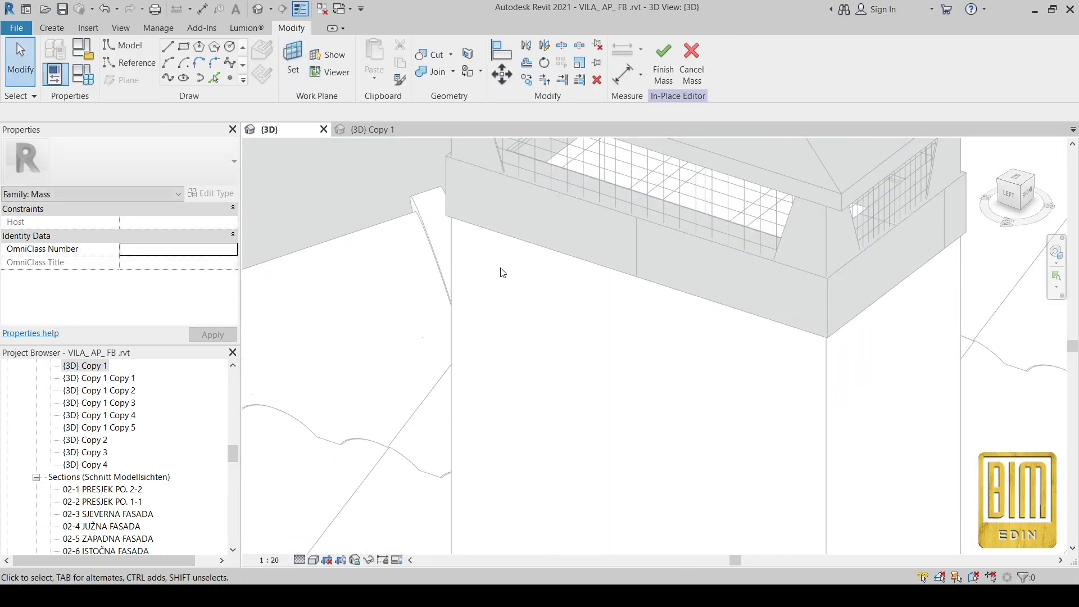
{"action": "left_click", "coordinate": [214, 79]}
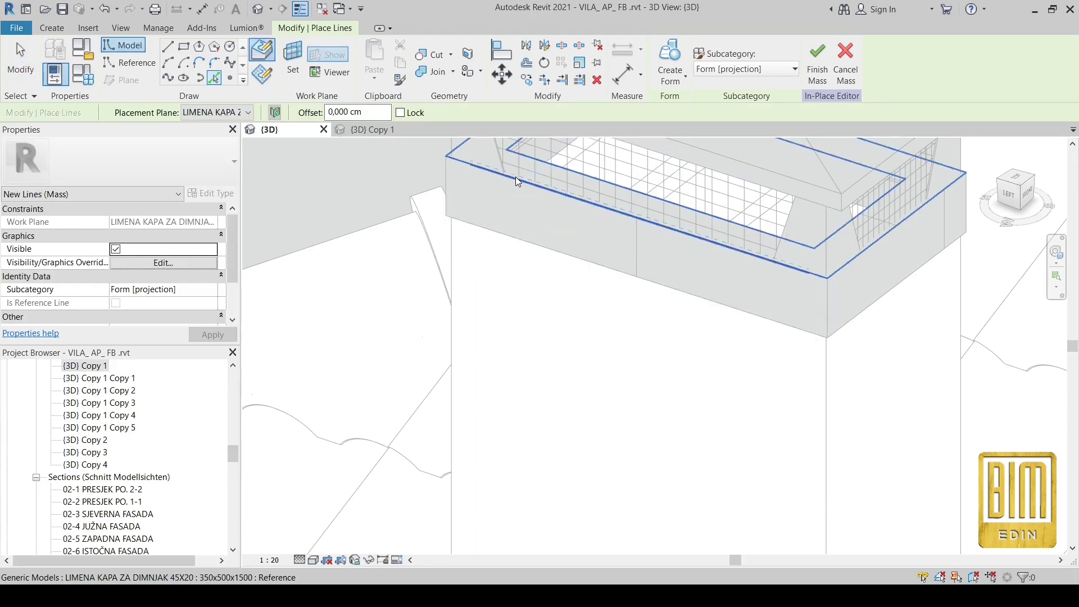
{"action": "scroll", "coordinate": [555, 201], "scroll_direction": "down", "scroll_amount": 2}
{"action": "scroll", "coordinate": [613, 207], "scroll_direction": "up", "scroll_amount": 4}
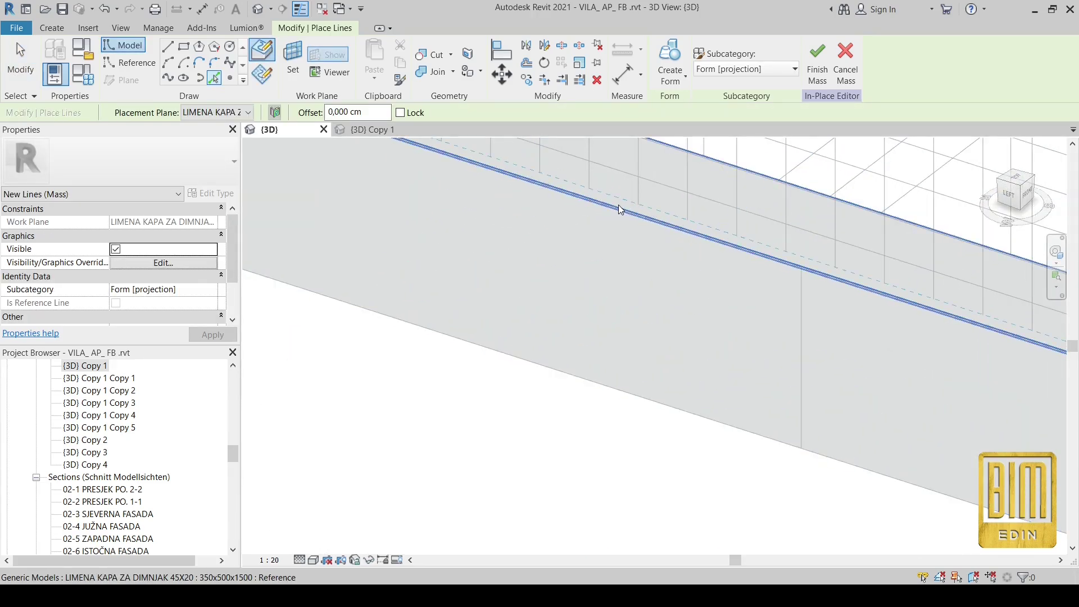
{"action": "scroll", "coordinate": [618, 205], "scroll_direction": "down", "scroll_amount": 2}
Draw a closed rectangular outline with model lines around the outer corners of the chimney cap's base
{"action": "left_click", "coordinate": [168, 46]}
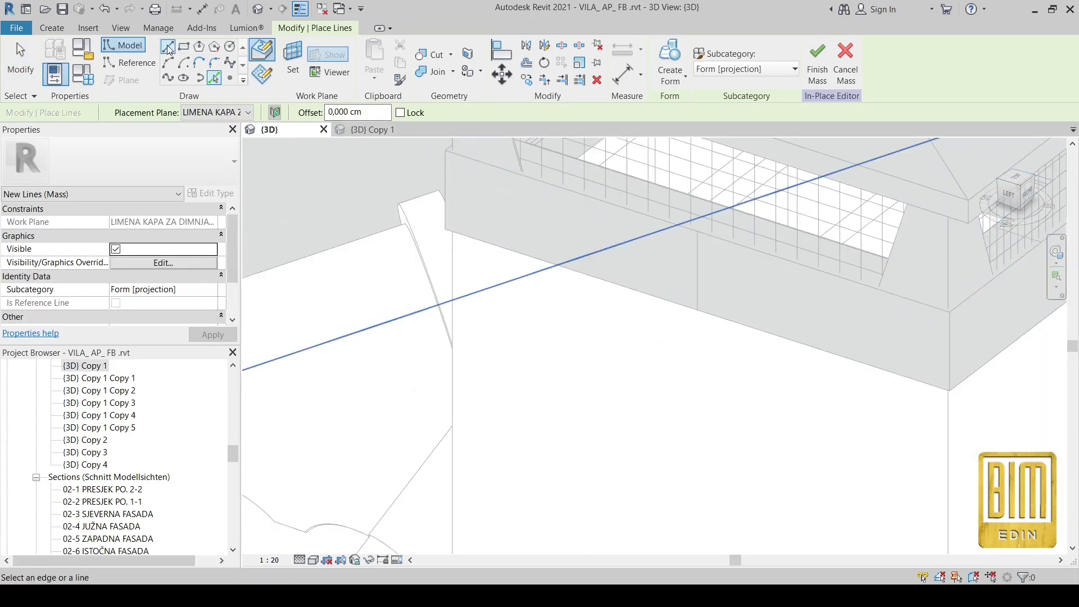
{"action": "scroll", "coordinate": [947, 308], "scroll_direction": "up", "scroll_amount": 2}
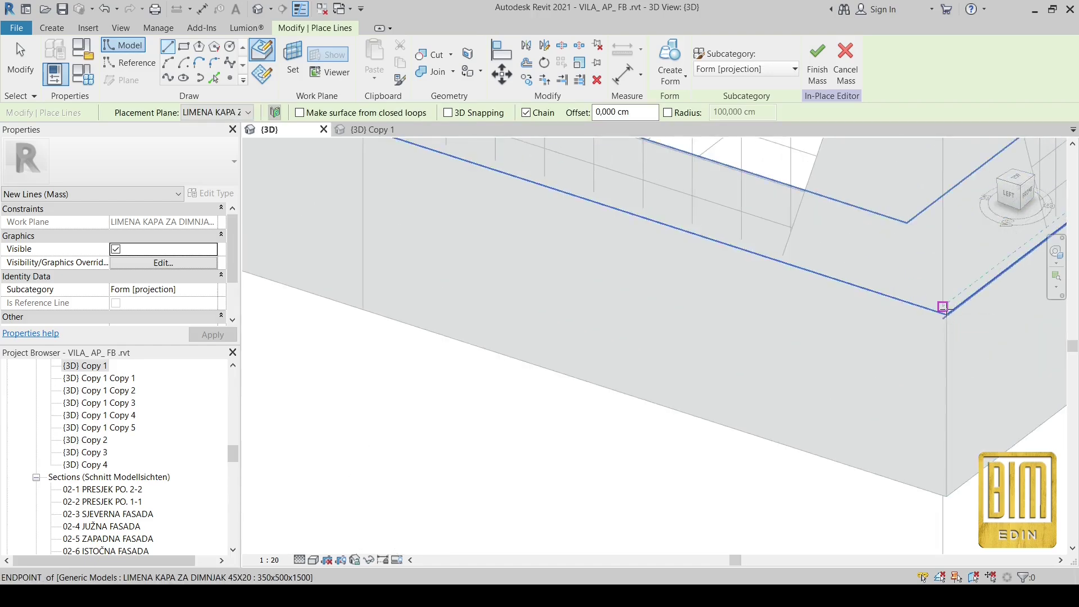
{"action": "left_click", "coordinate": [946, 314]}
{"action": "scroll", "coordinate": [910, 299], "scroll_direction": "down", "scroll_amount": 3}
{"action": "left_click", "coordinate": [422, 145]}
{"action": "middle_click_drag", "start_coordinate": [434, 173], "coordinate": [439, 352]}
{"action": "middle_click_drag", "start_coordinate": [973, 283], "coordinate": [784, 258]}
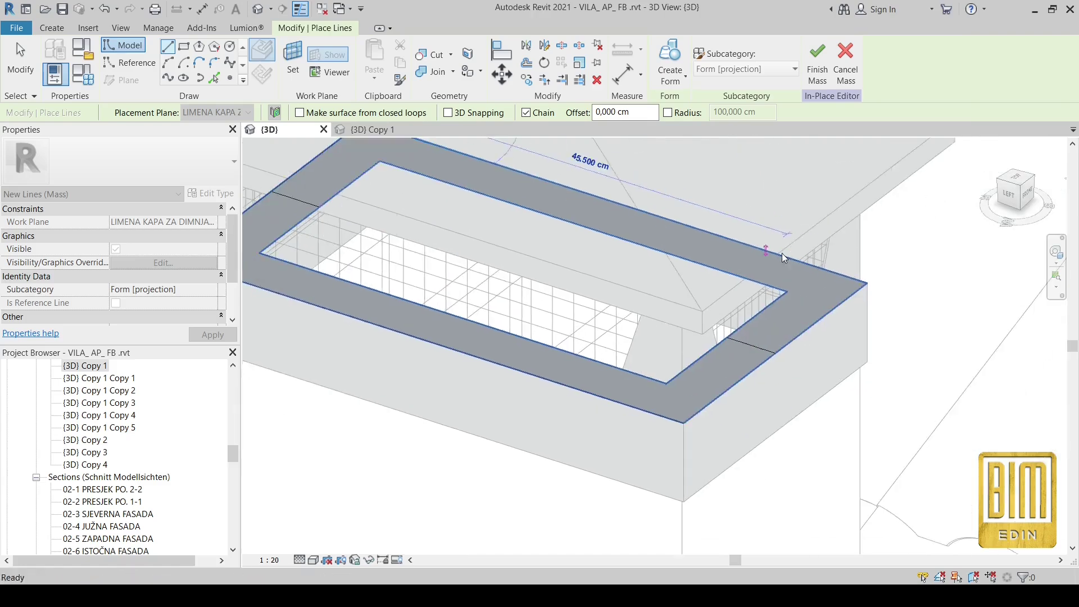
{"action": "left_click", "coordinate": [682, 423]}
{"action": "scroll", "coordinate": [682, 424], "scroll_direction": "down", "scroll_amount": 4}
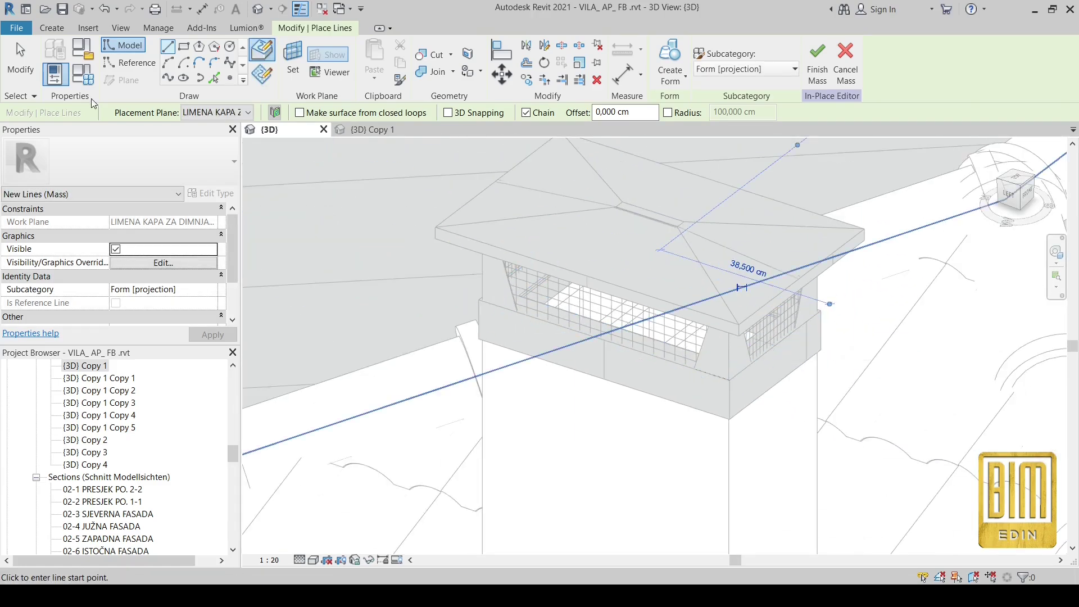
{"action": "key", "text": "Escape"}
{"action": "key", "text": "Escape"}
Create a solid form from the closed rectangular outline around the chimney cap
{"action": "left_click", "coordinate": [514, 312]}
{"action": "scroll", "coordinate": [515, 312], "scroll_direction": "down", "scroll_amount": 2}
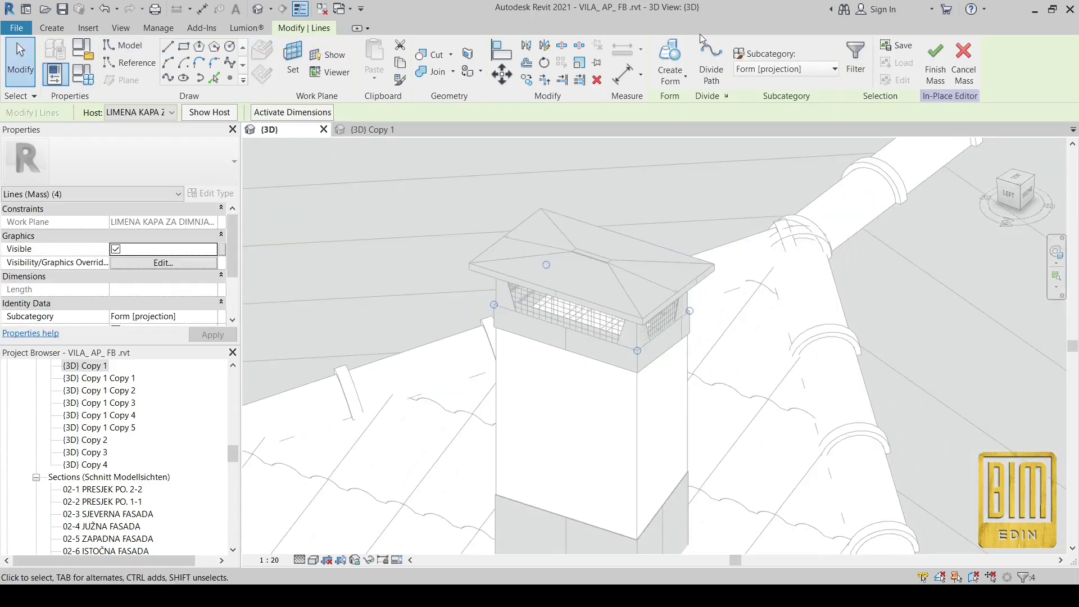
{"action": "scroll", "coordinate": [690, 222], "scroll_direction": "down", "scroll_amount": 2}
{"action": "scroll", "coordinate": [597, 269], "scroll_direction": "up", "scroll_amount": 3}
{"action": "key", "text": "Tab"}
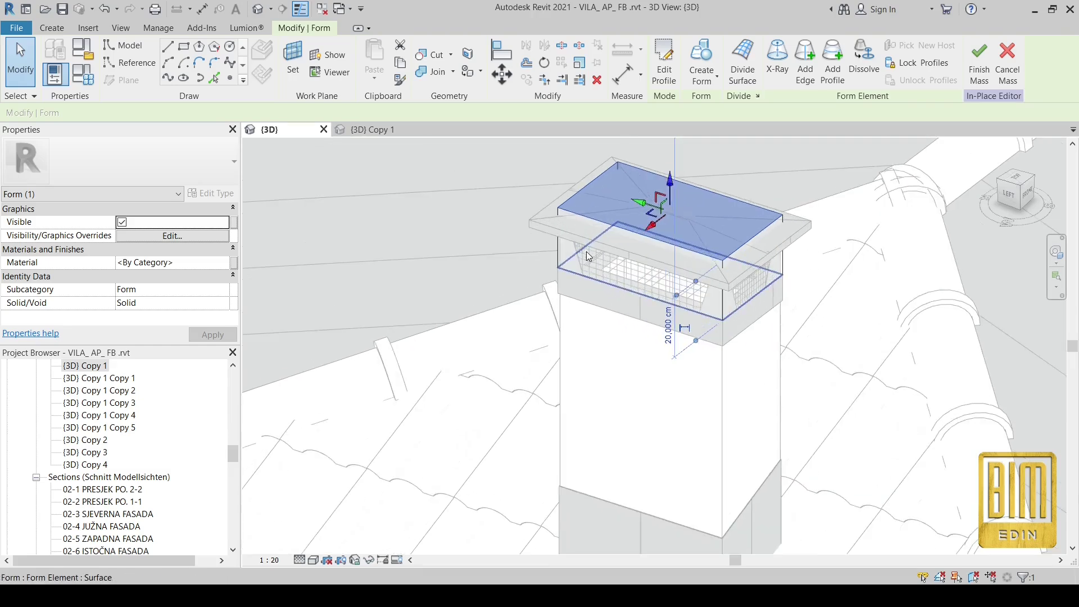
Pull the bottom of the form down through the roof tiles until it is about 135.5 cm tall
{"action": "left_click", "coordinate": [586, 252]}
{"action": "scroll", "coordinate": [677, 270], "scroll_direction": "down", "scroll_amount": 1}
{"action": "left_click_drag", "start_coordinate": [677, 295], "coordinate": [690, 561]}
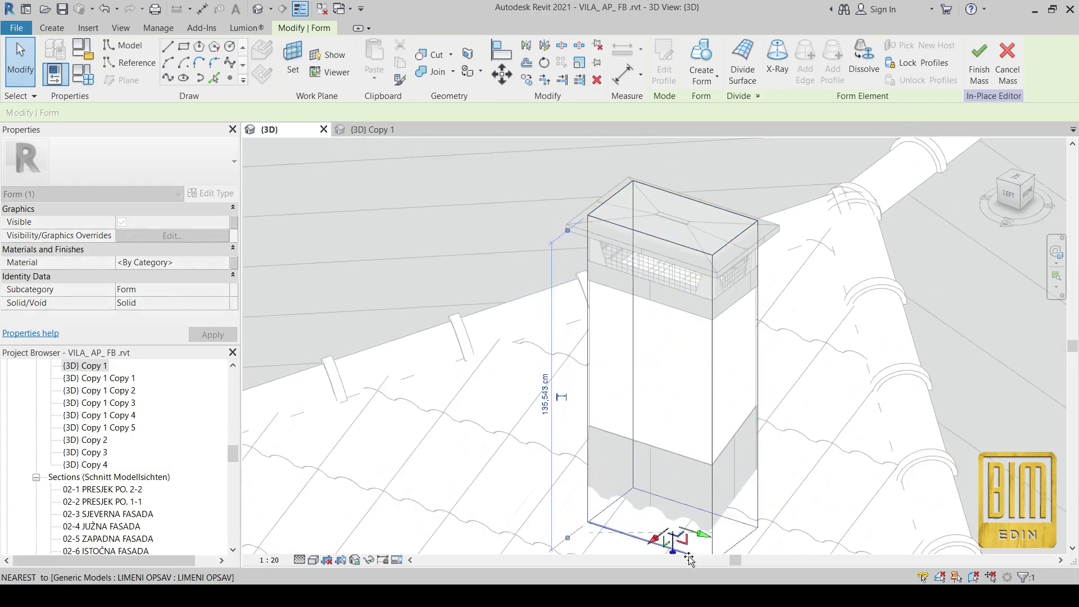
{"action": "scroll", "coordinate": [701, 260], "scroll_direction": "down", "scroll_amount": 2}
Raise the form's top face above the chimney cap to a total height of about 163 cm and finish the mass
{"action": "left_click", "coordinate": [677, 229]}
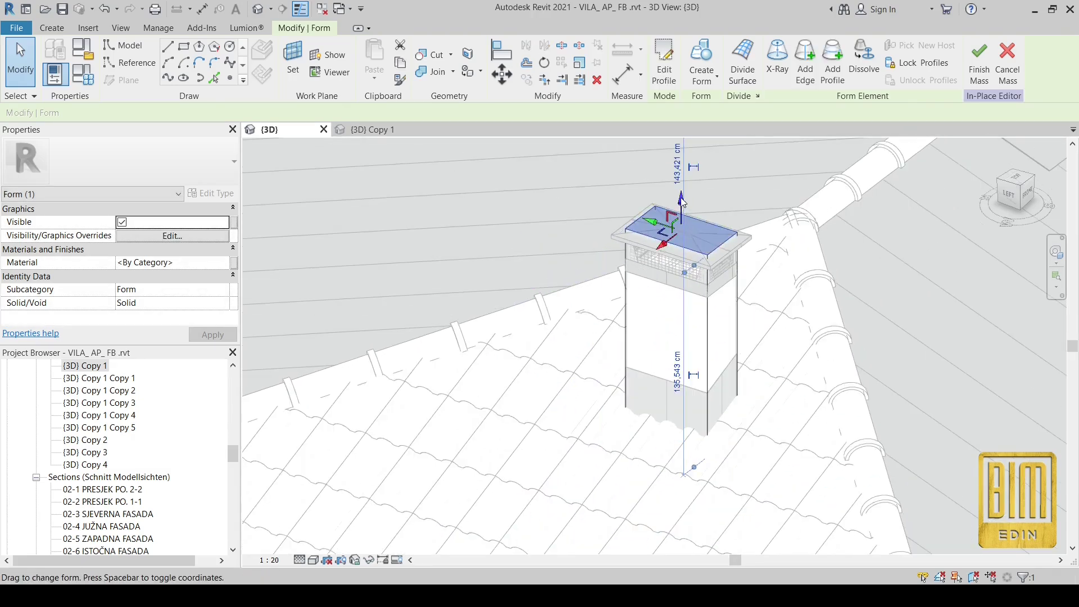
{"action": "left_click_drag", "start_coordinate": [681, 162], "coordinate": [681, 159]}
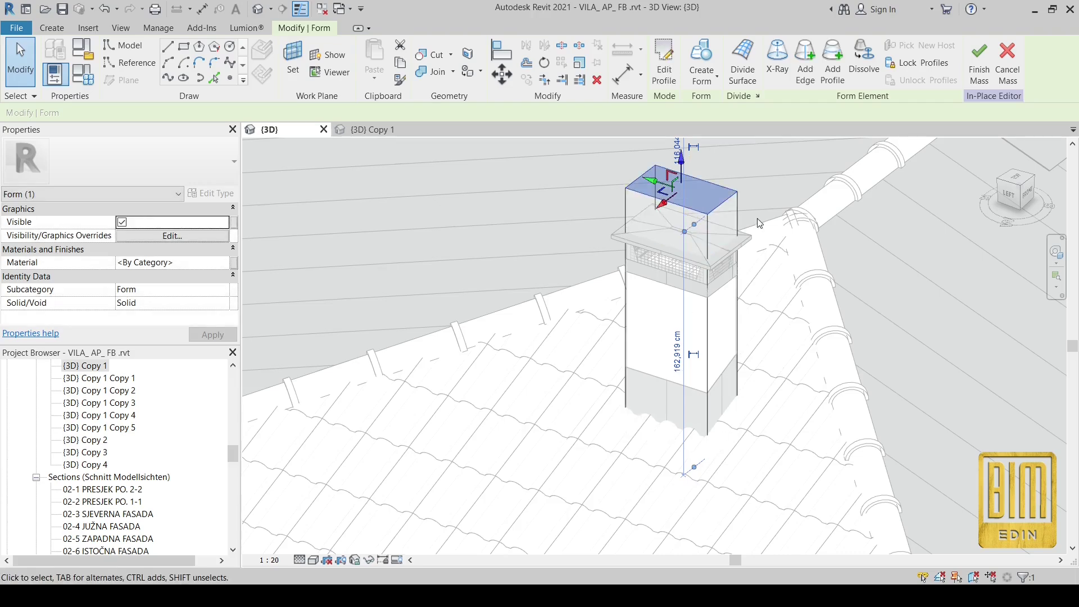
{"action": "left_click", "coordinate": [793, 194]}
{"action": "left_click", "coordinate": [664, 63]}
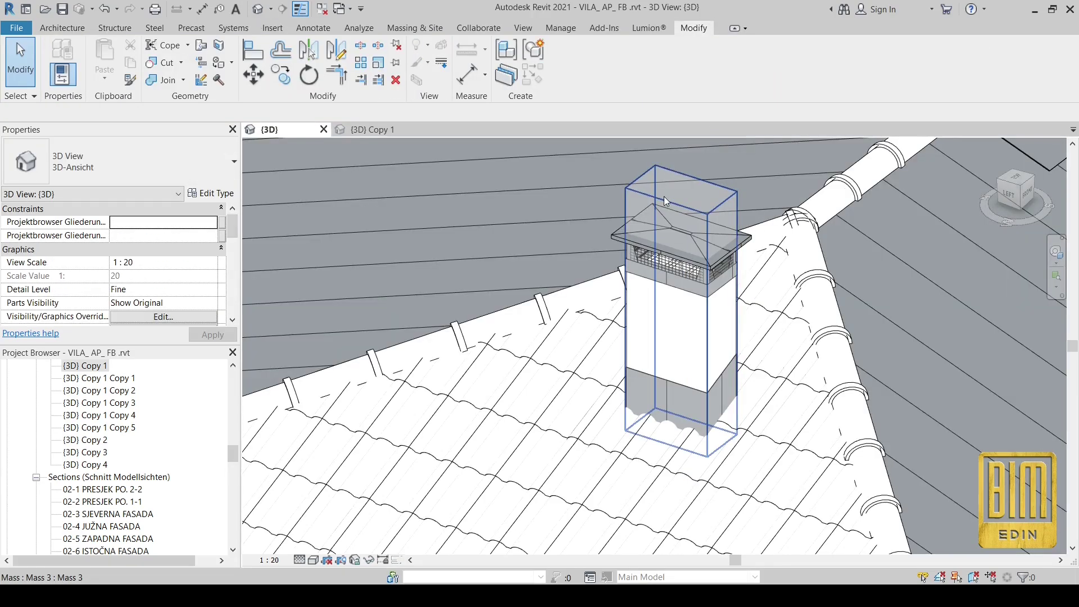
Cut the roof tiles along the front of the chimney one by one with the chimney mass using Cut Geometry
{"action": "left_click", "coordinate": [160, 68]}
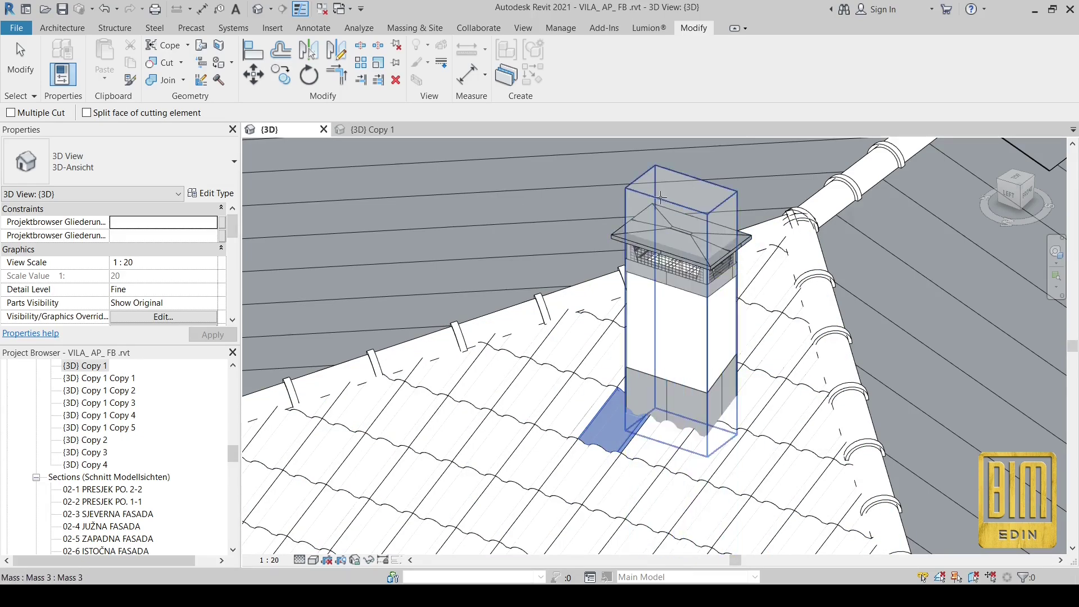
{"action": "left_click", "coordinate": [650, 414]}
{"action": "key", "text": "Tab"}
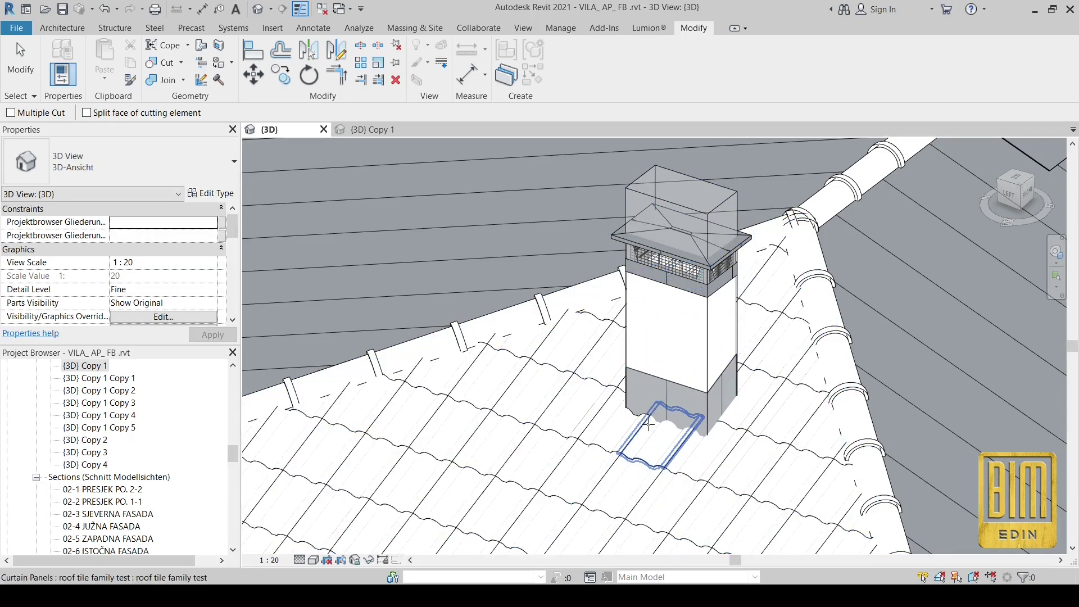
{"action": "left_click", "coordinate": [655, 385]}
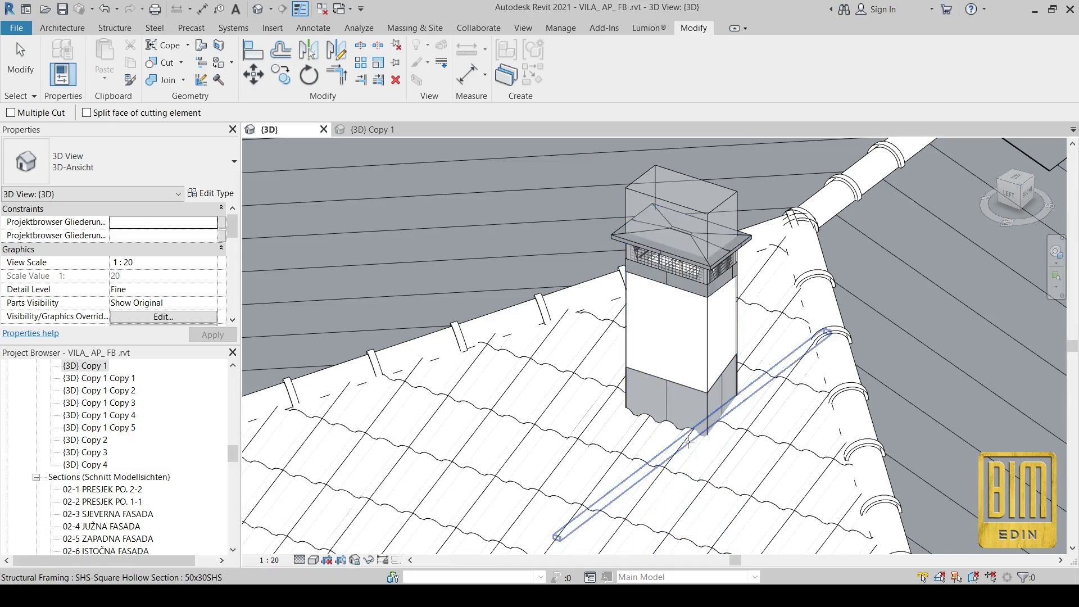
{"action": "key", "text": "Tab"}
{"action": "key", "text": "Tab"}
{"action": "key", "text": "Tab"}
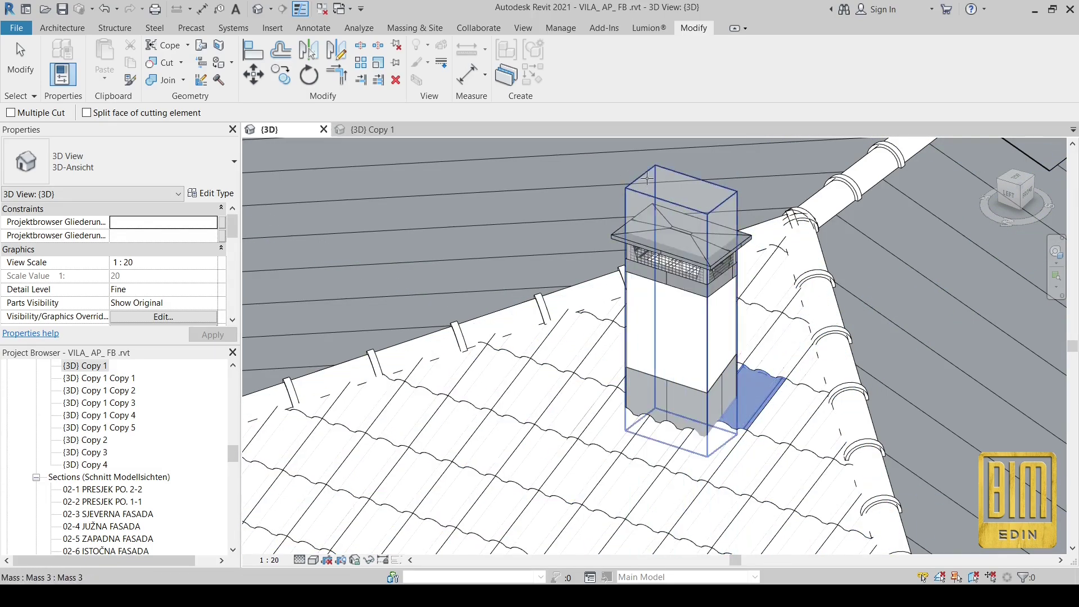
{"action": "scroll", "coordinate": [712, 449], "scroll_direction": "up", "scroll_amount": 5}
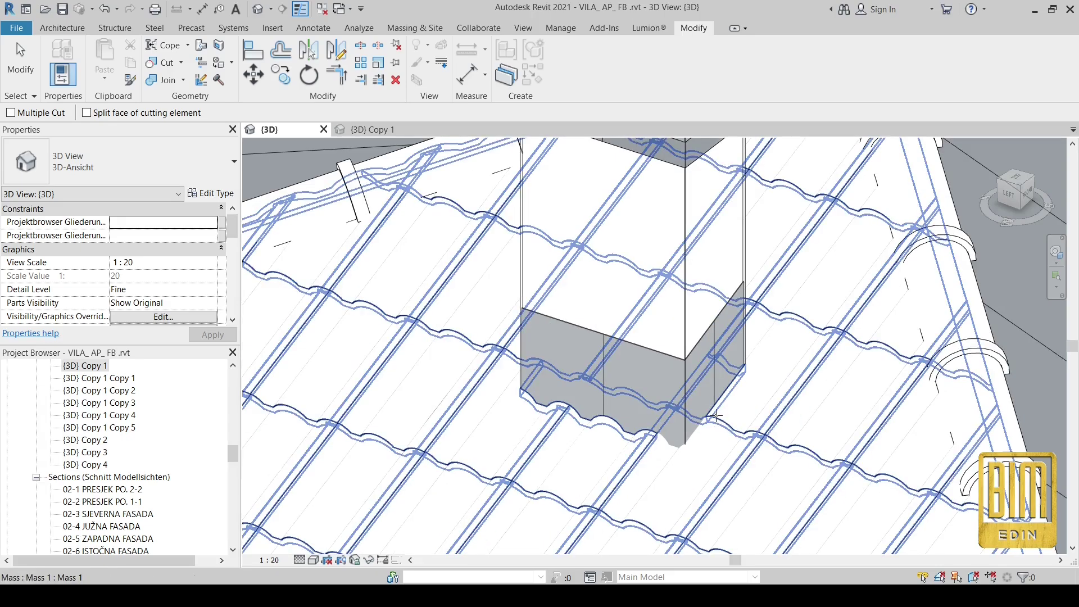
{"action": "scroll", "coordinate": [714, 416], "scroll_direction": "down", "scroll_amount": 5}
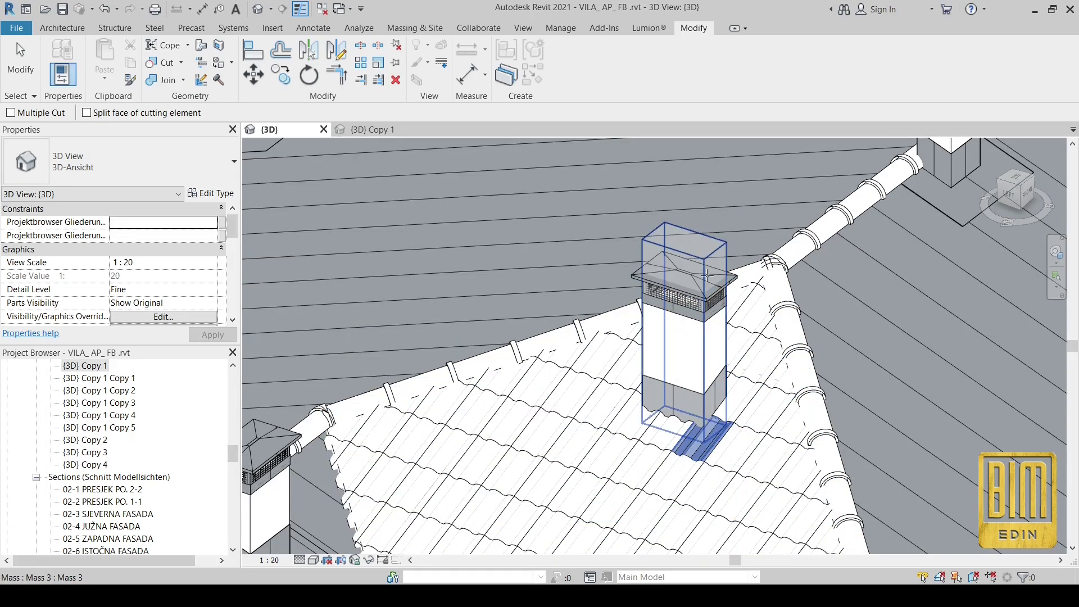
Cut the roof tile on the hip-facing side of the chimney with the chimney mass
{"action": "middle_click_drag", "start_coordinate": [629, 415], "coordinate": [747, 396], "text": "shift"}
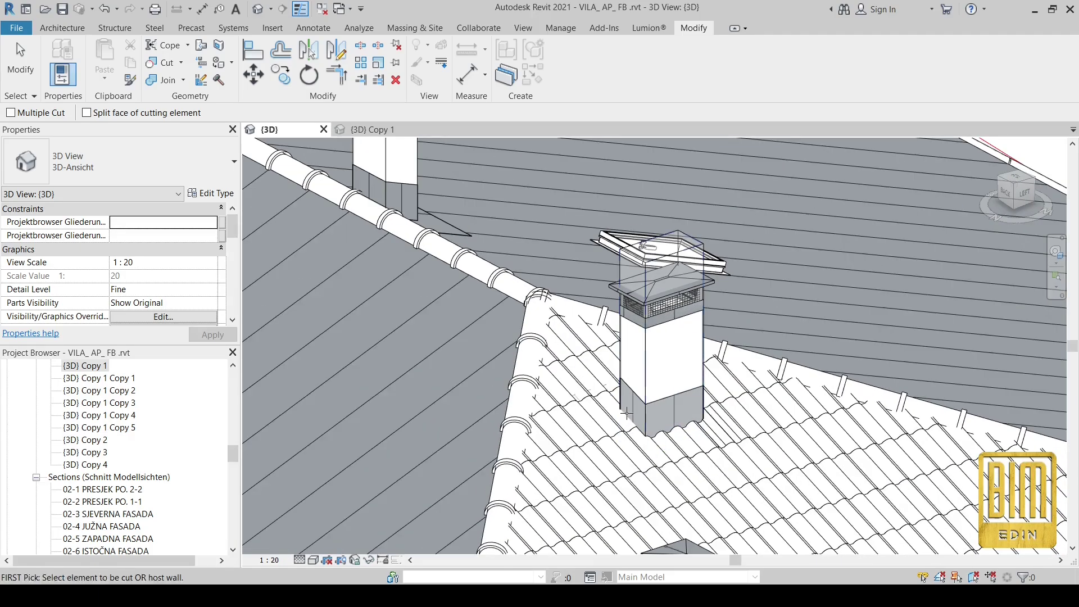
{"action": "scroll", "coordinate": [611, 395], "scroll_direction": "up", "scroll_amount": 2}
{"action": "left_click", "coordinate": [617, 421]}
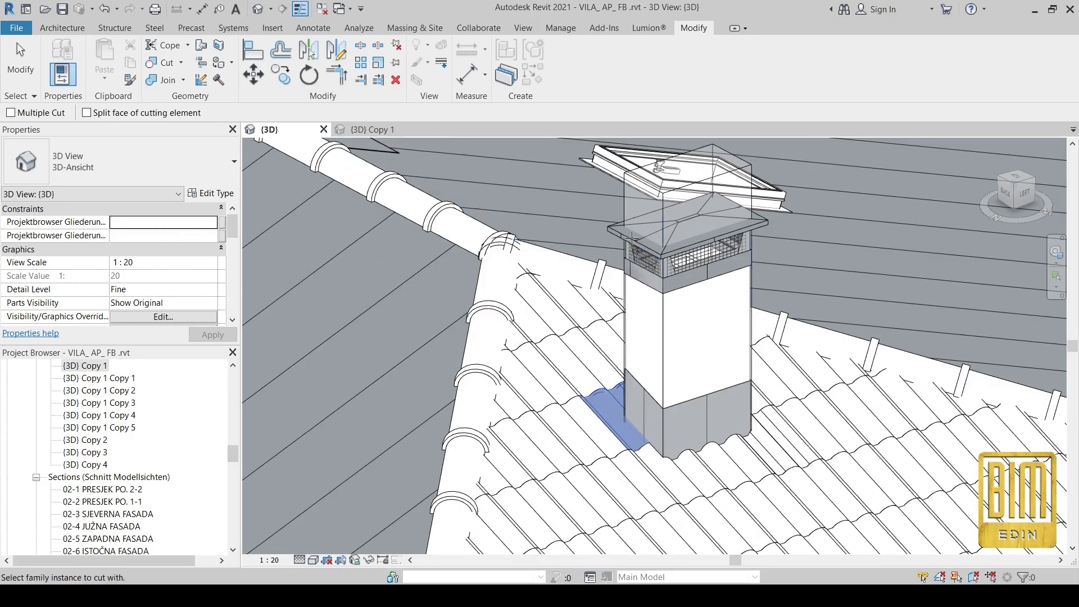
{"action": "left_click", "coordinate": [627, 196]}
Cut the roof tile at the back of the chimney with the chimney mass and end the Cut command
{"action": "middle_click_drag", "start_coordinate": [627, 197], "coordinate": [722, 453], "text": "shift"}
{"action": "scroll", "coordinate": [642, 425], "scroll_direction": "up", "scroll_amount": 2}
{"action": "key", "text": "Caps_Lock"}
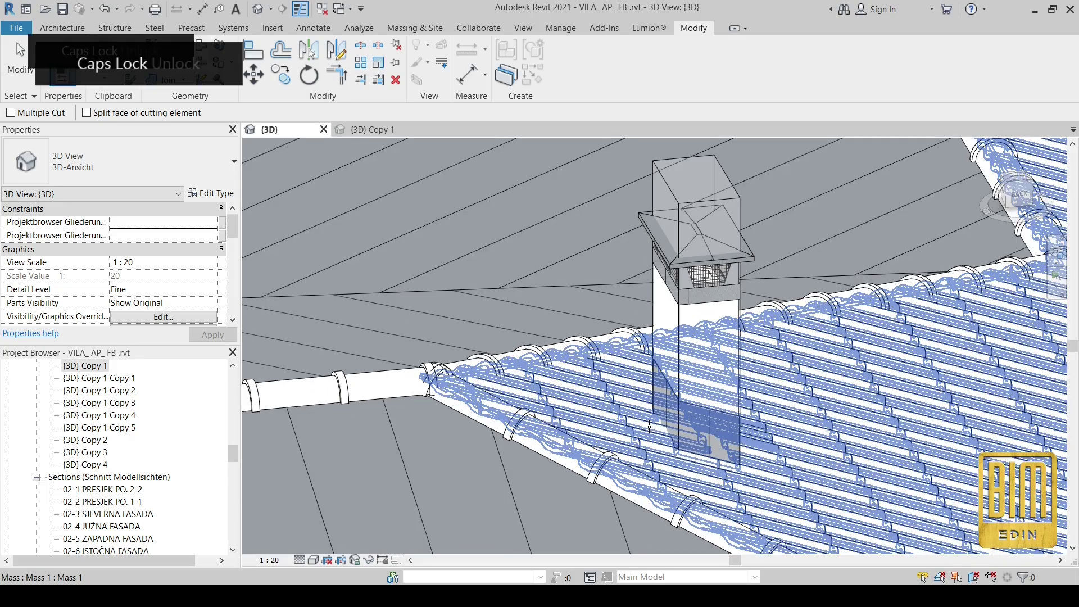
{"action": "key", "text": "Tab"}
{"action": "left_click", "coordinate": [649, 426]}
{"action": "left_click", "coordinate": [717, 440]}
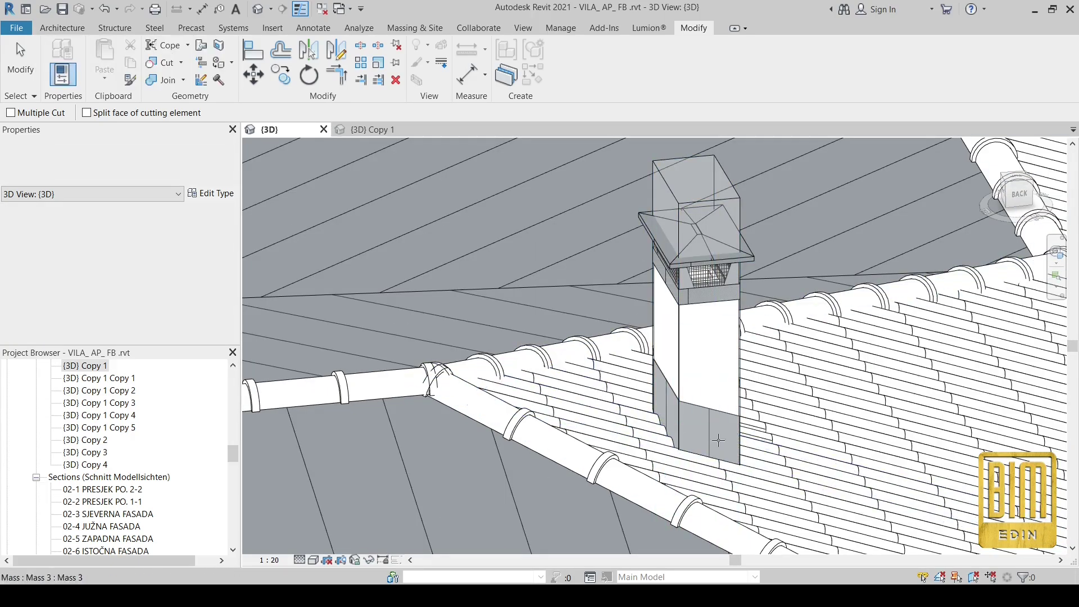
{"action": "middle_click_drag", "start_coordinate": [787, 469], "coordinate": [264, 444], "text": "shift"}
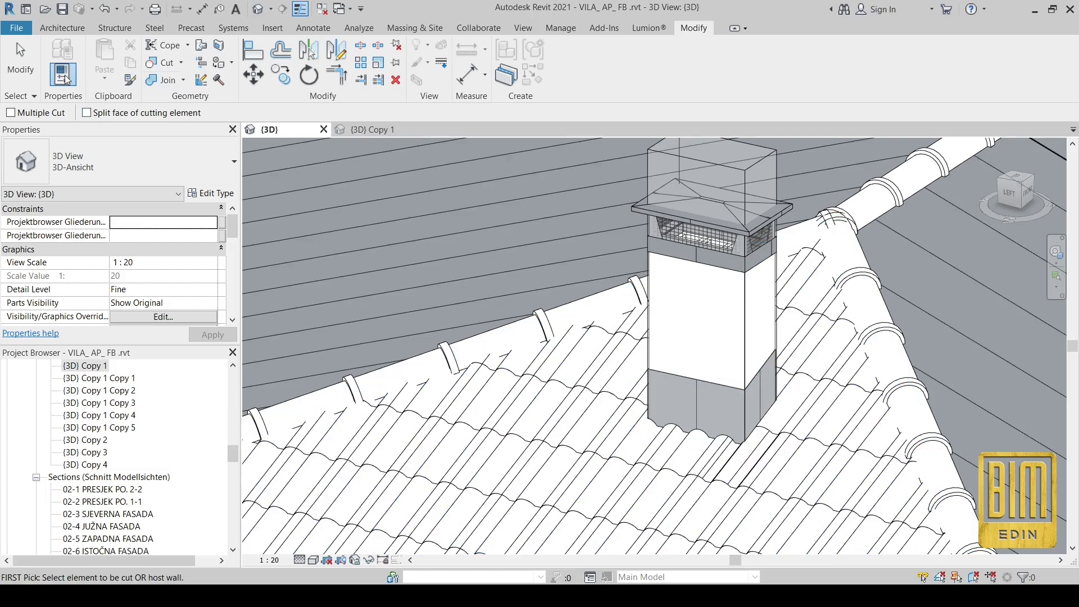
{"action": "left_click", "coordinate": [21, 60]}
Edit the chimney mass in place, turn off its form's visibility at Fine detail level and finish the mass
{"action": "scroll", "coordinate": [714, 196], "scroll_direction": "down", "scroll_amount": 3}
{"action": "double_click", "coordinate": [706, 201]}
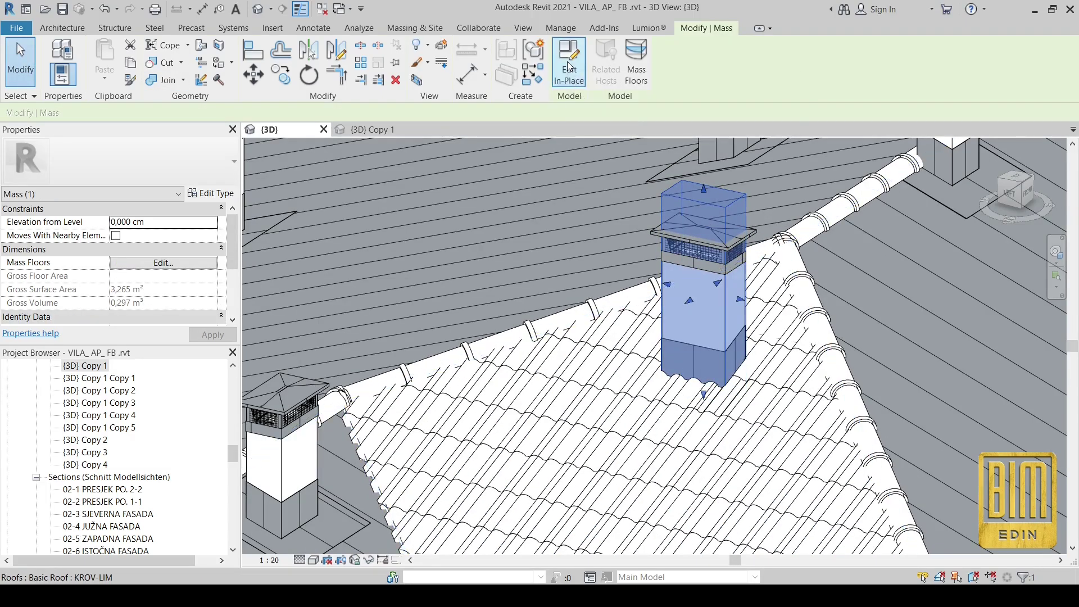
{"action": "left_click_drag", "start_coordinate": [795, 174], "coordinate": [633, 456]}
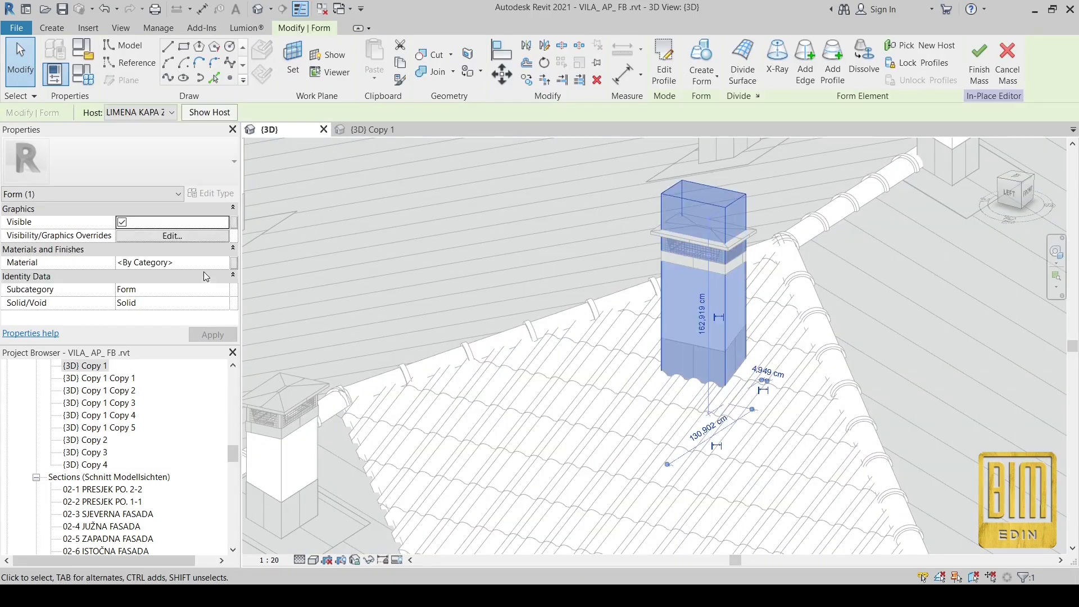
{"action": "left_click", "coordinate": [186, 236]}
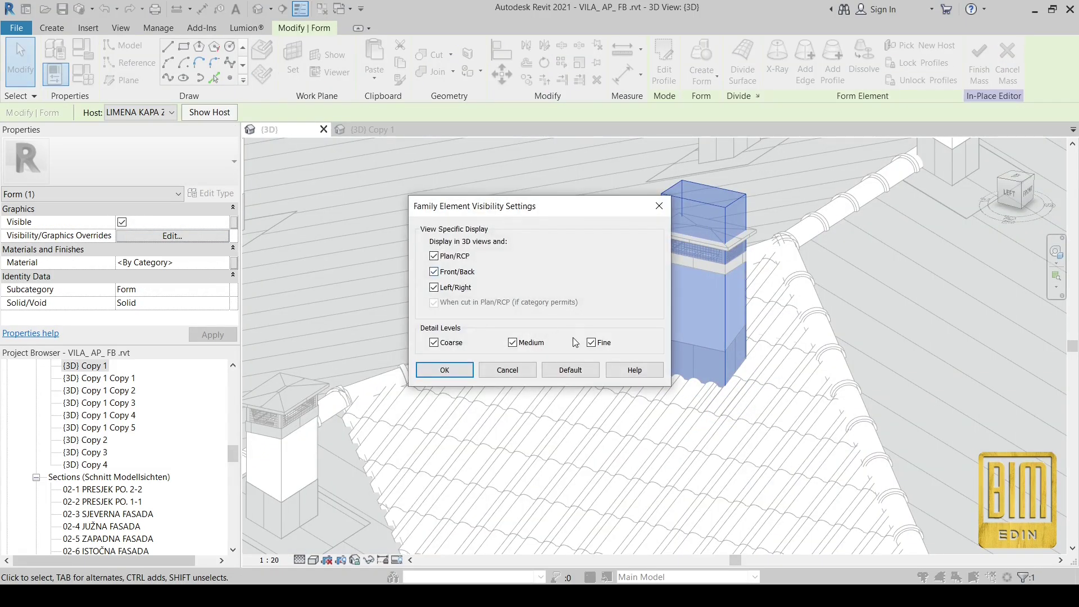
{"action": "left_click", "coordinate": [444, 370]}
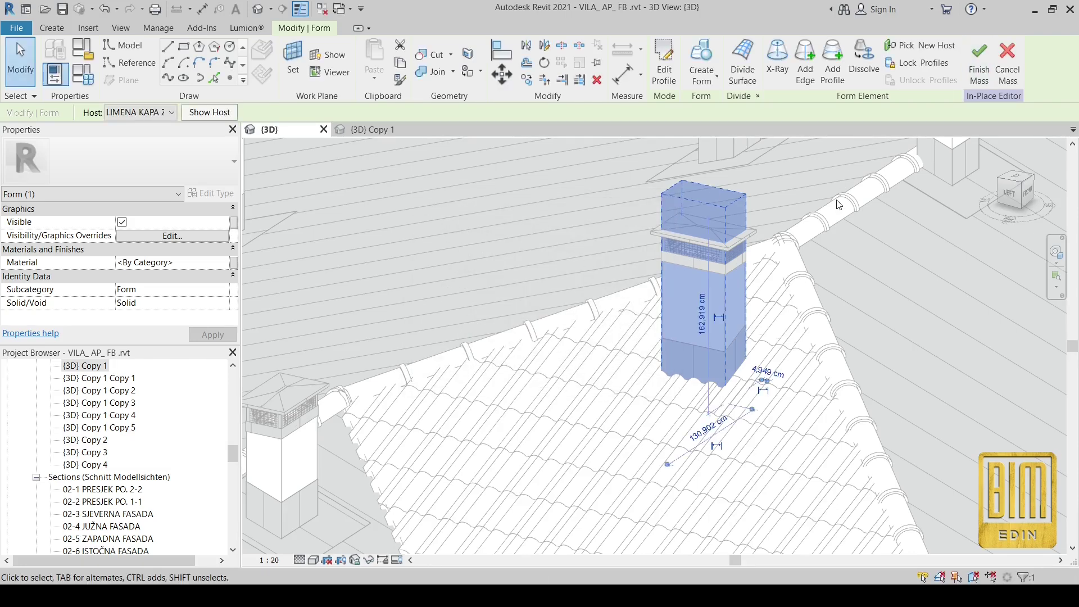
{"action": "left_click", "coordinate": [986, 54]}
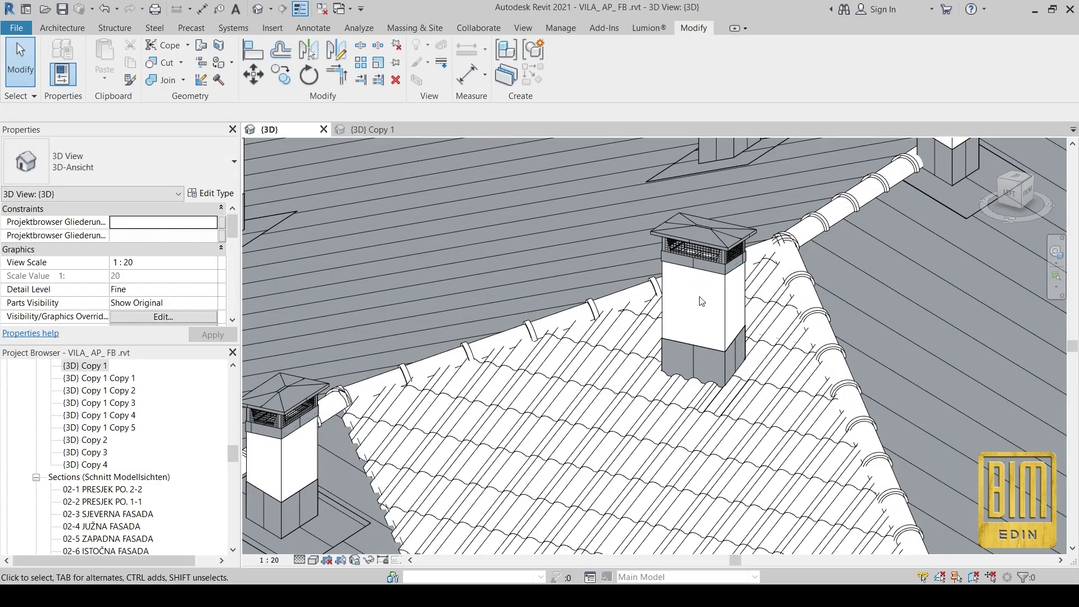
Hide the ventilation chimney element between the cut roof tiles in the current 3D view
{"action": "left_click", "coordinate": [725, 299]}
{"action": "right_click", "coordinate": [725, 299]}
{"action": "mouse_move", "coordinate": [781, 342]}
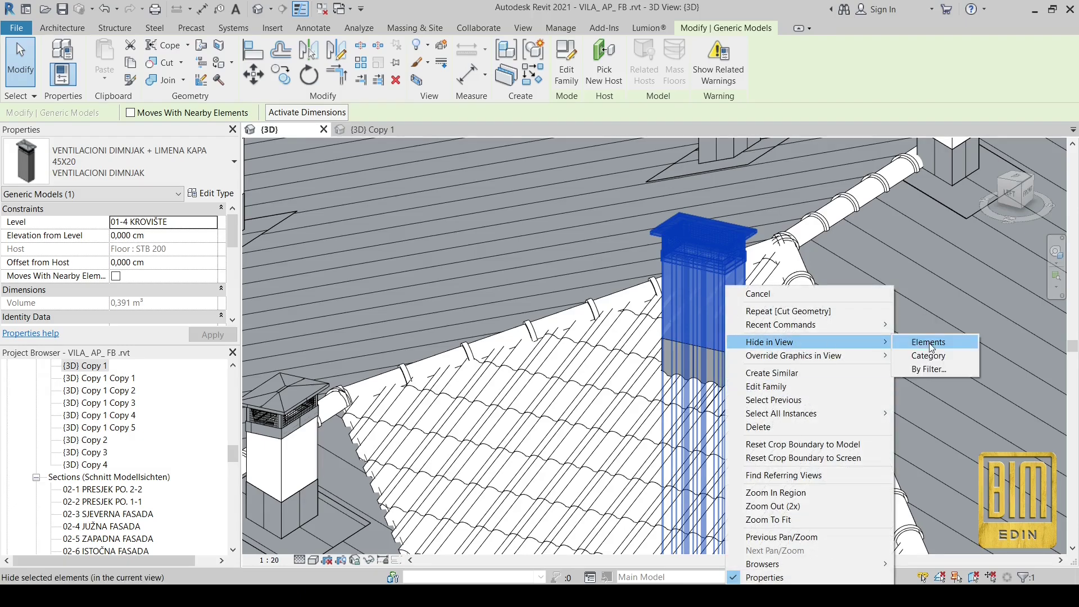
{"action": "left_click", "coordinate": [930, 342]}
Select all instances of the LIMENI OPSAV chimney flashing and hide them in the view to expose the tile opening
{"action": "right_click", "coordinate": [734, 345]}
{"action": "mouse_move", "coordinate": [900, 172]}
{"action": "left_click", "coordinate": [939, 169]}
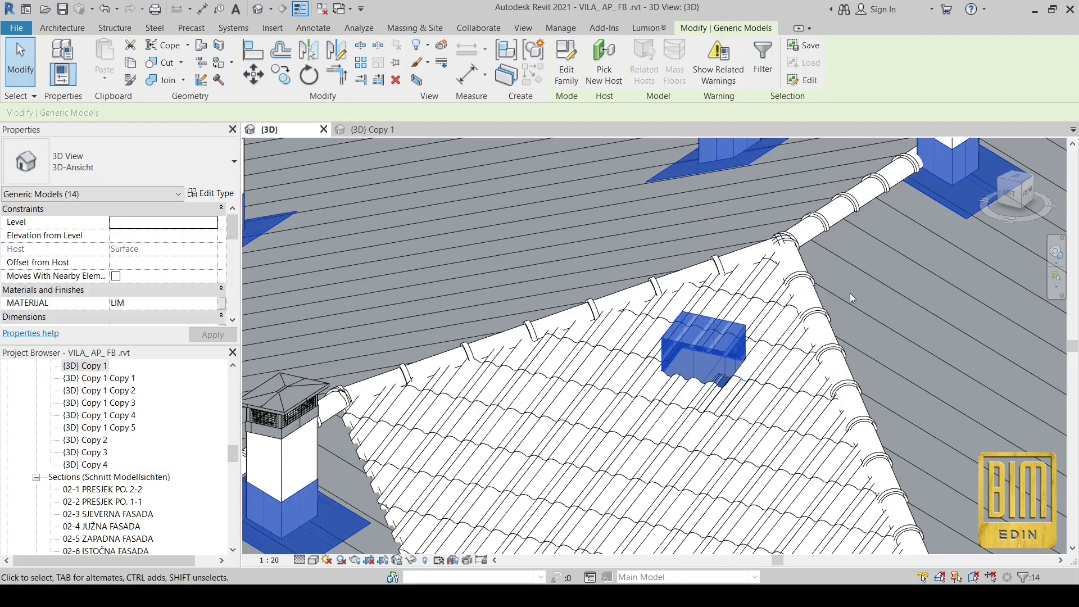
{"action": "scroll", "coordinate": [709, 362], "scroll_direction": "up", "scroll_amount": 1}
{"action": "scroll", "coordinate": [709, 362], "scroll_direction": "up", "scroll_amount": 2}
{"action": "right_click", "coordinate": [742, 301]}
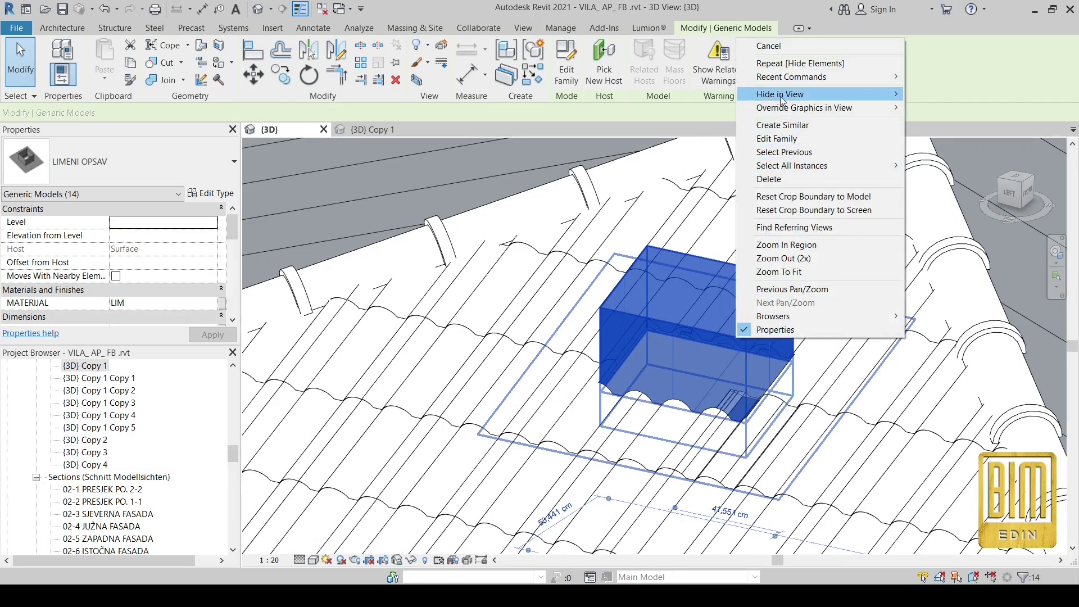
{"action": "mouse_move", "coordinate": [781, 97]}
{"action": "left_click", "coordinate": [927, 94]}
{"action": "middle_click_drag", "start_coordinate": [573, 492], "coordinate": [741, 391], "text": "shift"}
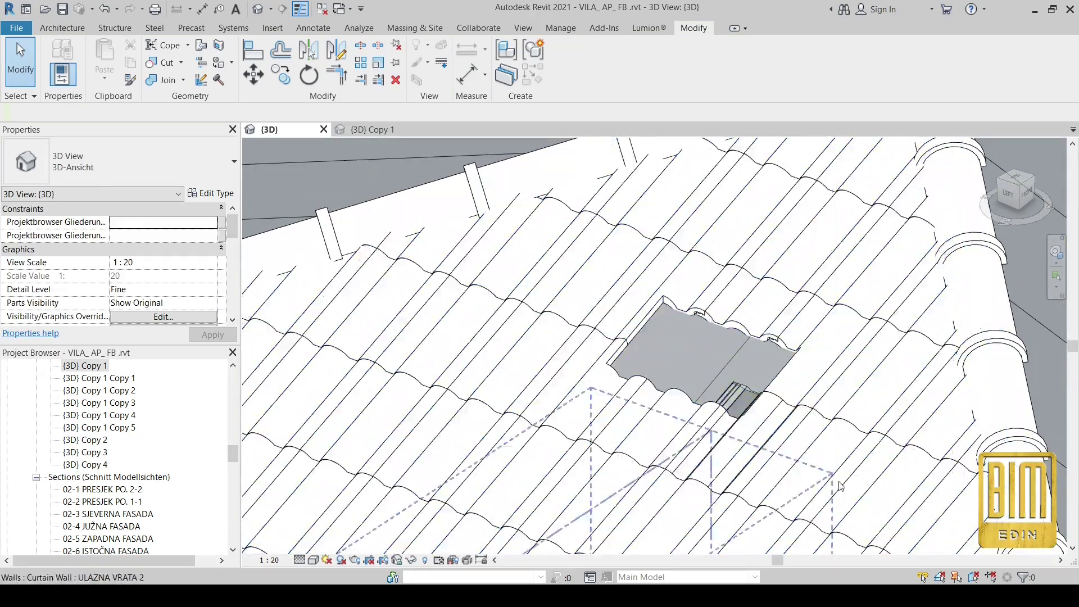
{"action": "middle_click_drag", "start_coordinate": [840, 487], "coordinate": [868, 446], "text": "shift"}
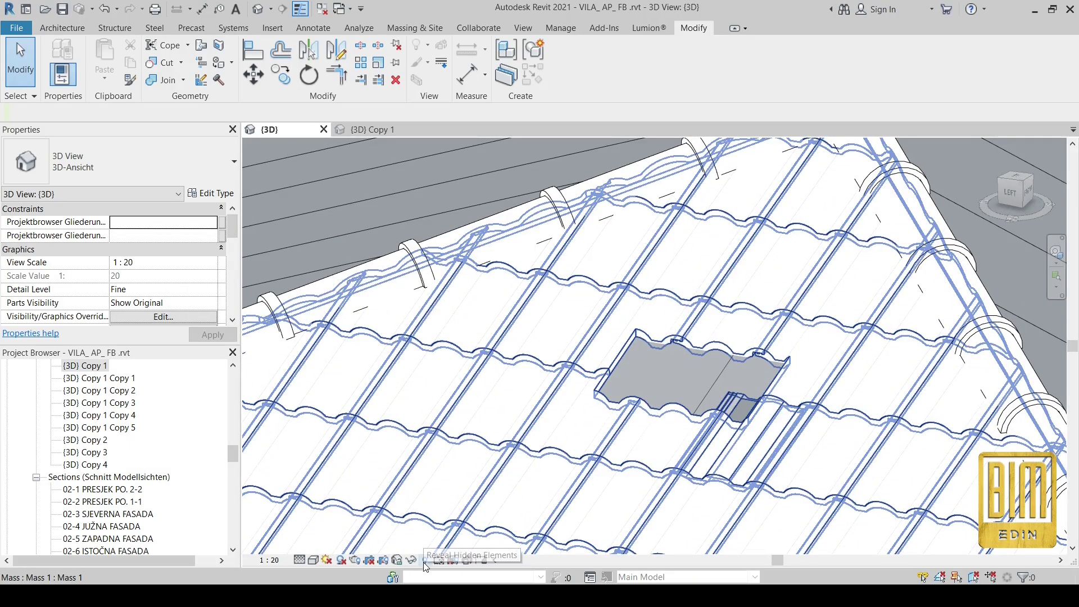
Set the view's detail level to Coarse and copy the chimney mass 130 cm down the roof slope in top view
{"action": "scroll", "coordinate": [700, 332], "scroll_direction": "down", "scroll_amount": 3}
{"action": "middle_click_drag", "start_coordinate": [803, 461], "coordinate": [674, 227], "text": "shift"}
{"action": "left_click", "coordinate": [674, 227]}
{"action": "left_click", "coordinate": [1009, 195]}
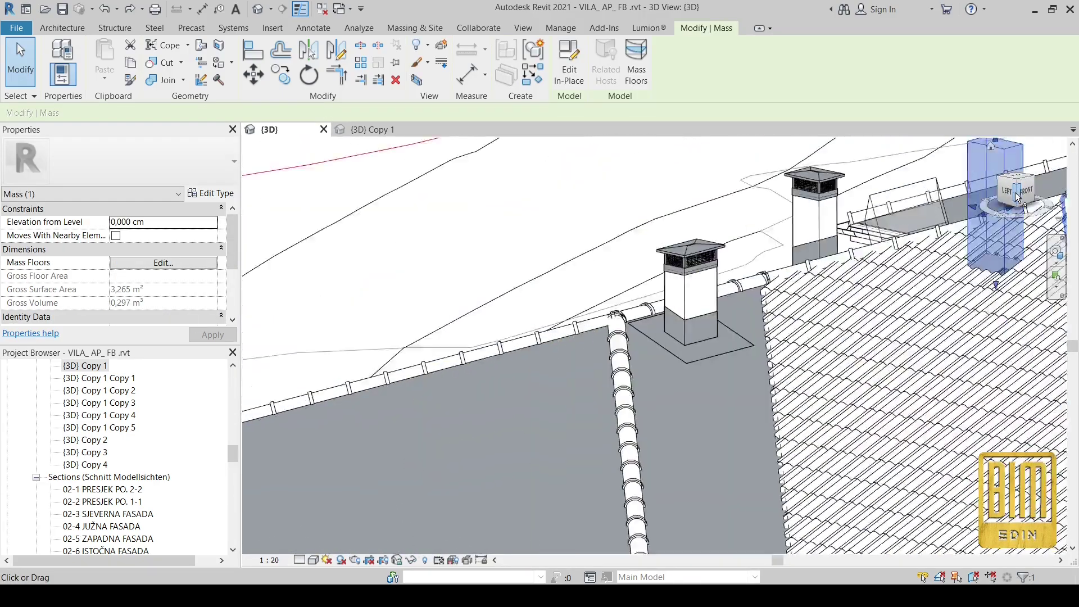
{"action": "left_click", "coordinate": [1016, 169]}
{"action": "scroll", "coordinate": [715, 213], "scroll_direction": "down", "scroll_amount": 3}
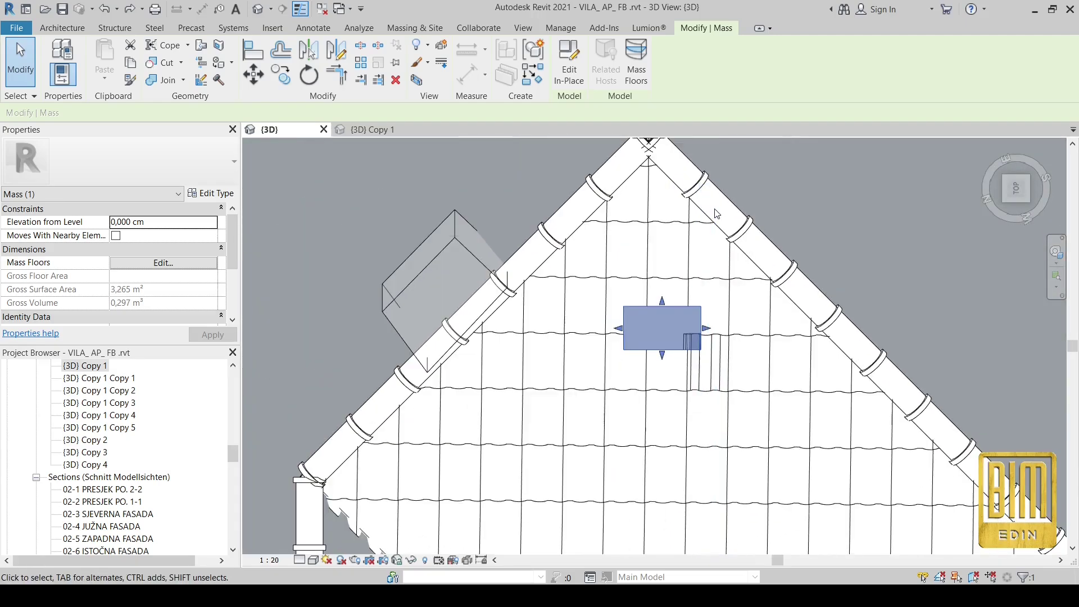
{"action": "left_click", "coordinate": [281, 82]}
{"action": "left_click", "coordinate": [701, 307]}
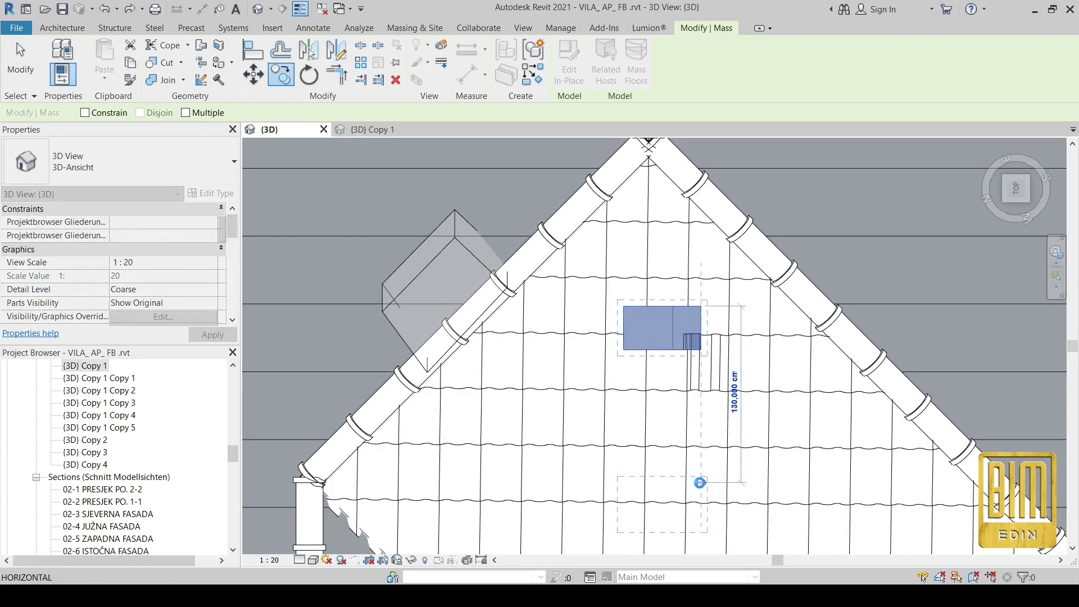
{"action": "left_click", "coordinate": [700, 481]}
Stretch the copied mass wider across the tiles and farther down the slope
{"action": "middle_click_drag", "start_coordinate": [700, 512], "coordinate": [684, 256]}
{"action": "scroll", "coordinate": [685, 251], "scroll_direction": "up", "scroll_amount": 1}
{"action": "left_click_drag", "start_coordinate": [691, 250], "coordinate": [758, 251]}
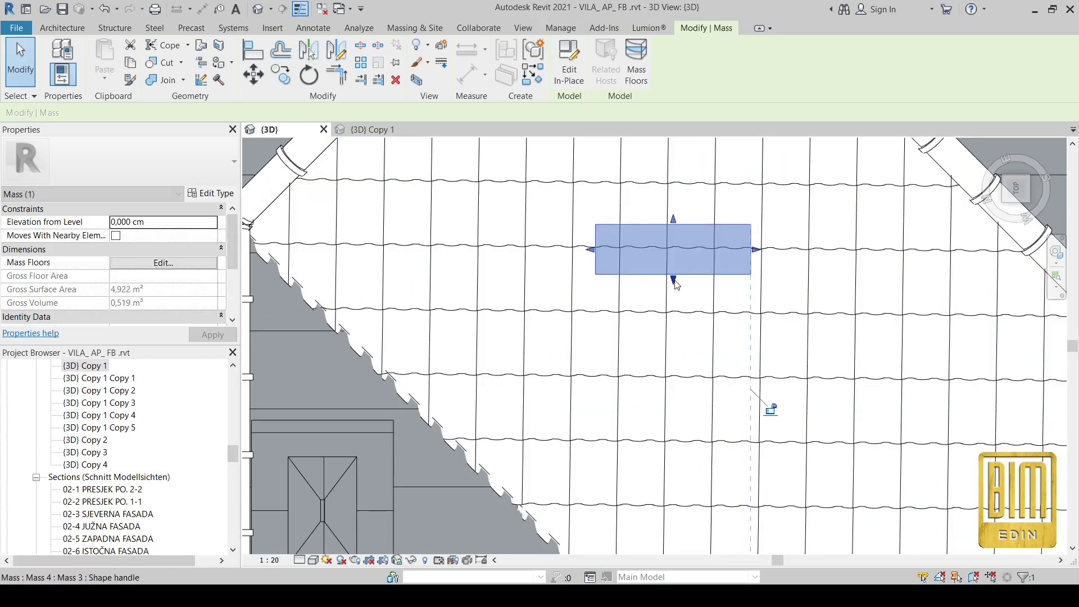
{"action": "left_click_drag", "start_coordinate": [673, 280], "coordinate": [677, 347]}
Edit the copied mass in place, lower its bottom face through the roof to a total height of about 233 cm and finish the mass
{"action": "middle_click_drag", "start_coordinate": [678, 351], "coordinate": [679, 401], "text": "shift"}
{"action": "left_click", "coordinate": [568, 61]}
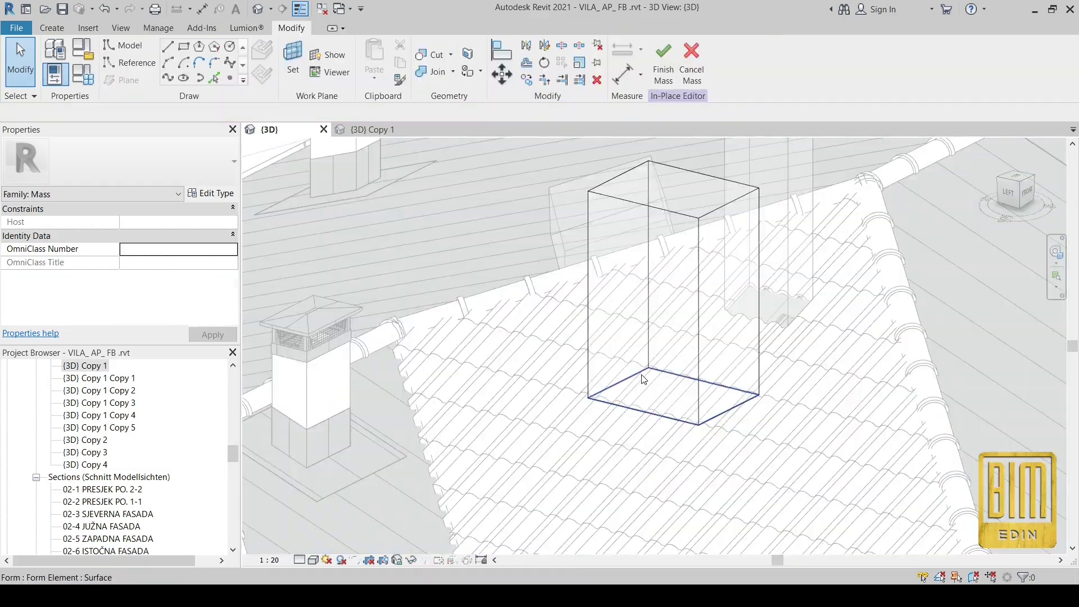
{"action": "left_click", "coordinate": [643, 374]}
{"action": "left_click_drag", "start_coordinate": [673, 423], "coordinate": [673, 501]}
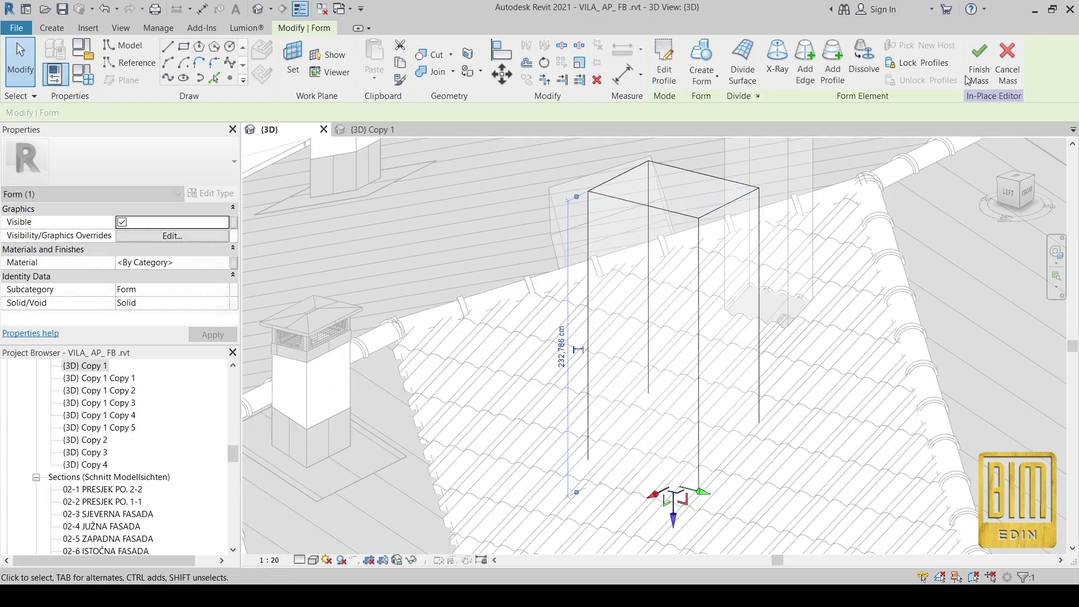
{"action": "left_click", "coordinate": [979, 62]}
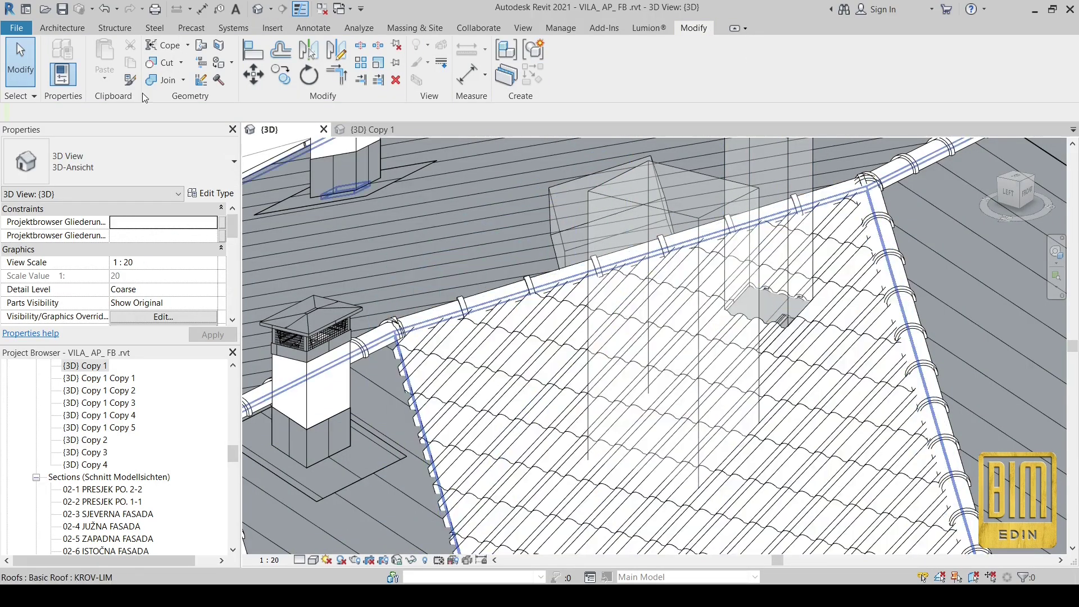
Cut the roof tiles inside the enlarged mass one by one using Cut Geometry and end the command
{"action": "left_click", "coordinate": [160, 63]}
{"action": "left_click", "coordinate": [588, 308]}
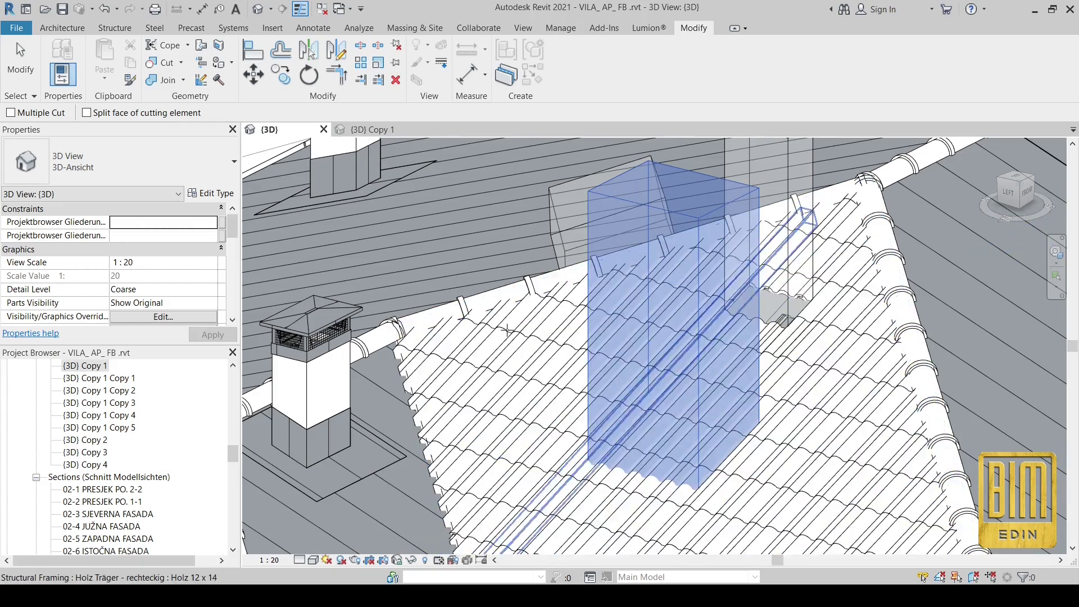
{"action": "left_click", "coordinate": [166, 80]}
{"action": "left_click", "coordinate": [165, 63]}
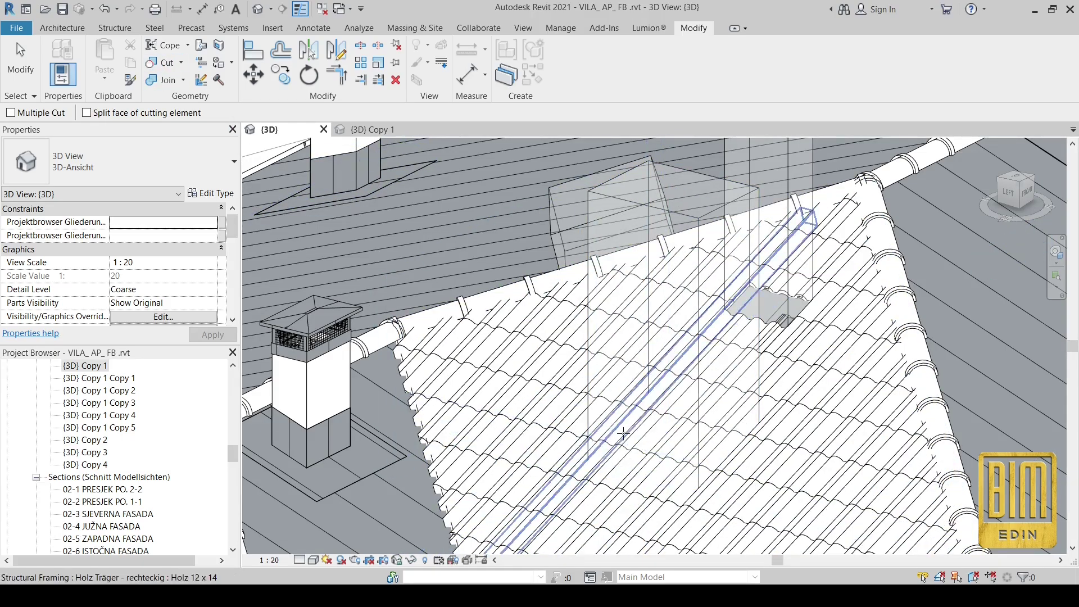
{"action": "scroll", "coordinate": [623, 433], "scroll_direction": "up", "scroll_amount": 5}
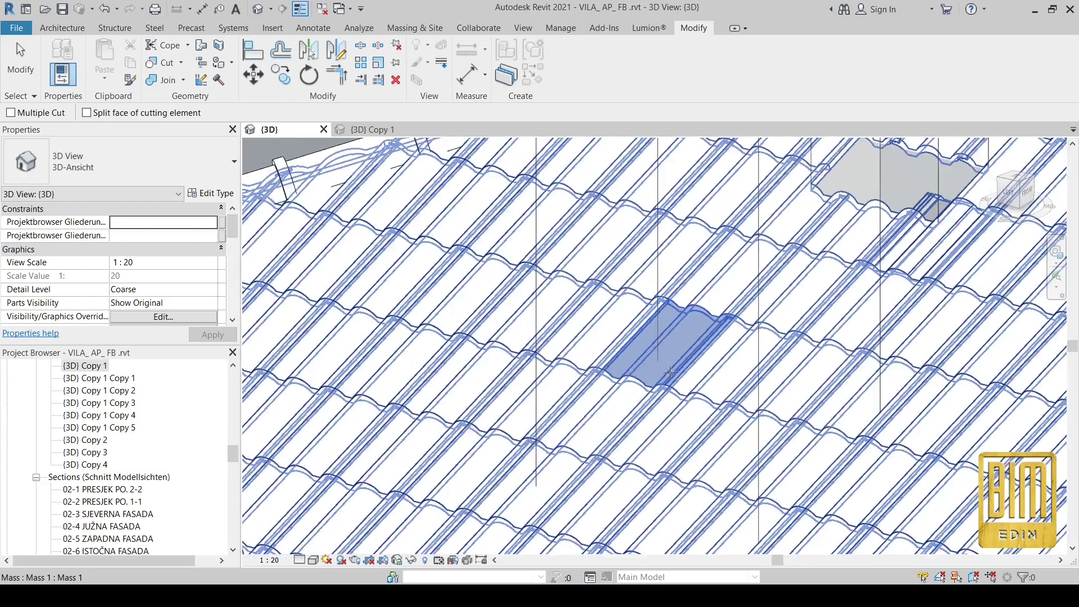
{"action": "scroll", "coordinate": [670, 373], "scroll_direction": "down", "scroll_amount": 4}
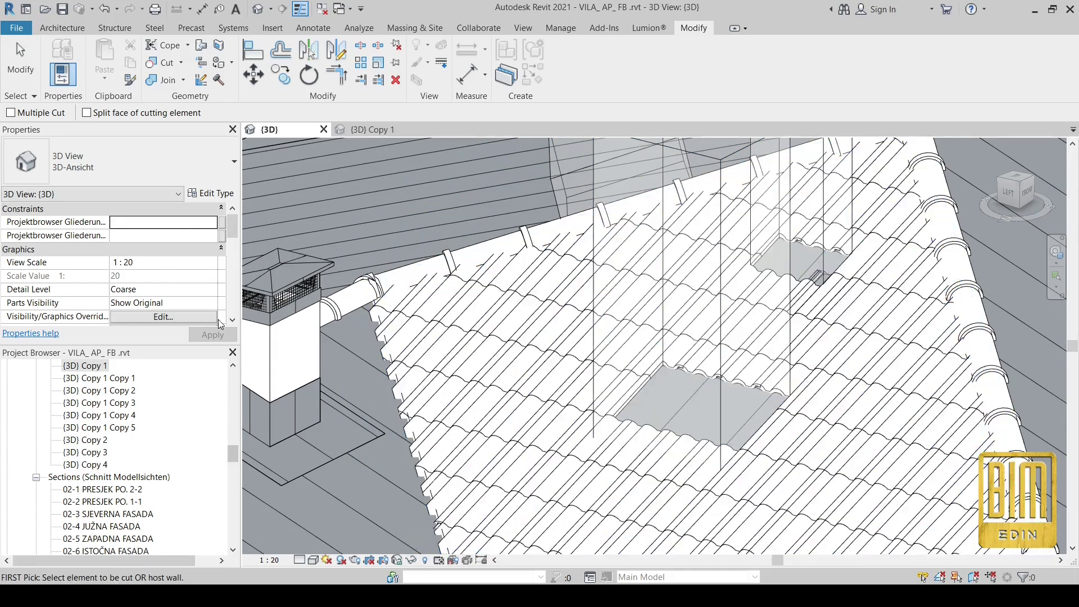
{"action": "left_click", "coordinate": [20, 62]}
Cut the remaining roof tiles along the mass's downslope edge with the enlarged mass and end the Cut command
{"action": "scroll", "coordinate": [602, 286], "scroll_direction": "down", "scroll_amount": 2}
{"action": "middle_click_drag", "start_coordinate": [600, 498], "coordinate": [438, 422], "text": "shift"}
{"action": "left_click", "coordinate": [164, 61]}
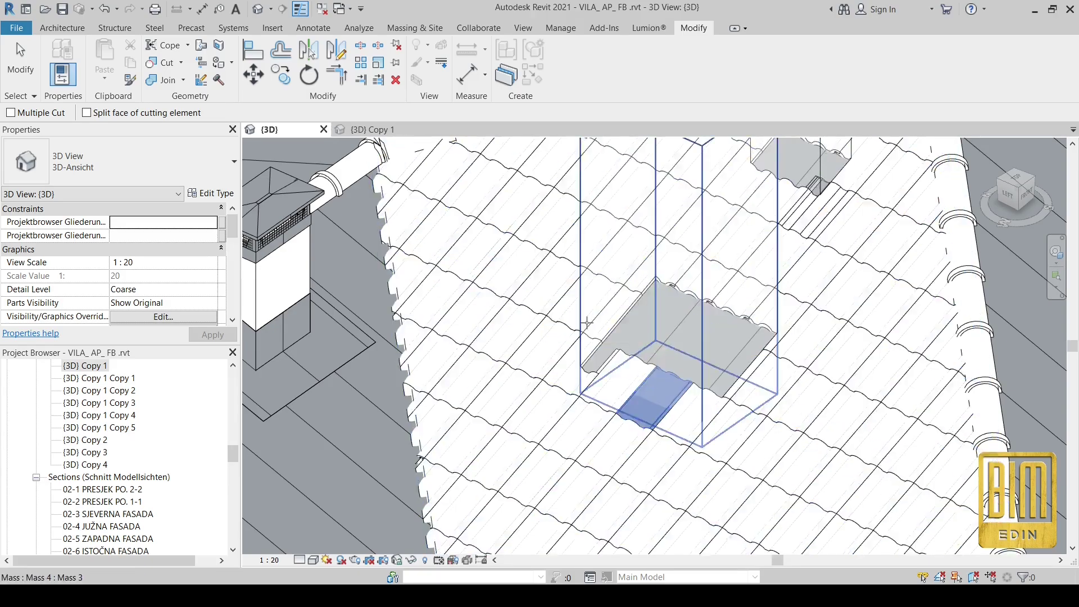
{"action": "left_click", "coordinate": [680, 384]}
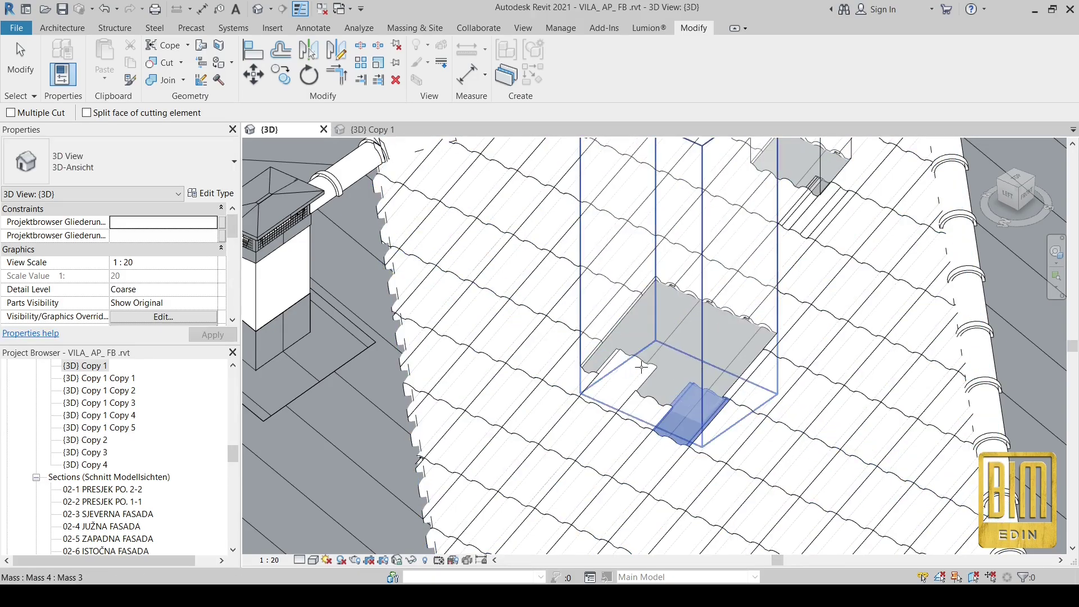
{"action": "middle_click_drag", "start_coordinate": [665, 390], "coordinate": [646, 506], "text": "shift"}
{"action": "key", "text": "Escape"}
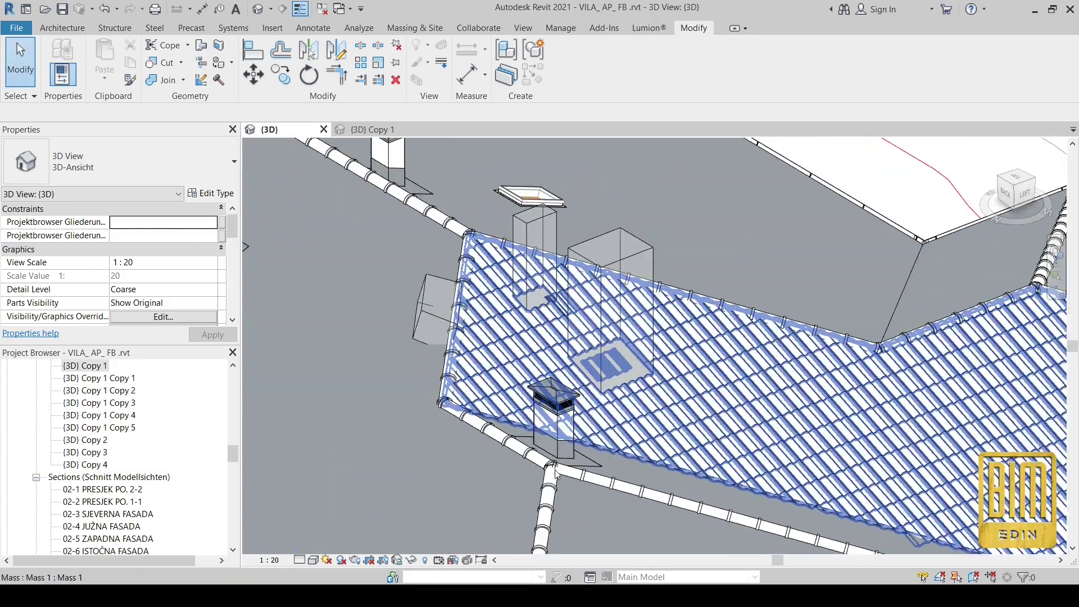
In the sectioned {3D} Copy 1 view, join the PODROŽNICA 16/16 purlin with the hatched wall around it near the eaves
{"action": "middle_click_drag", "start_coordinate": [849, 438], "coordinate": [867, 466], "text": "shift"}
{"action": "middle_click_drag", "start_coordinate": [862, 484], "coordinate": [808, 472], "text": "shift"}
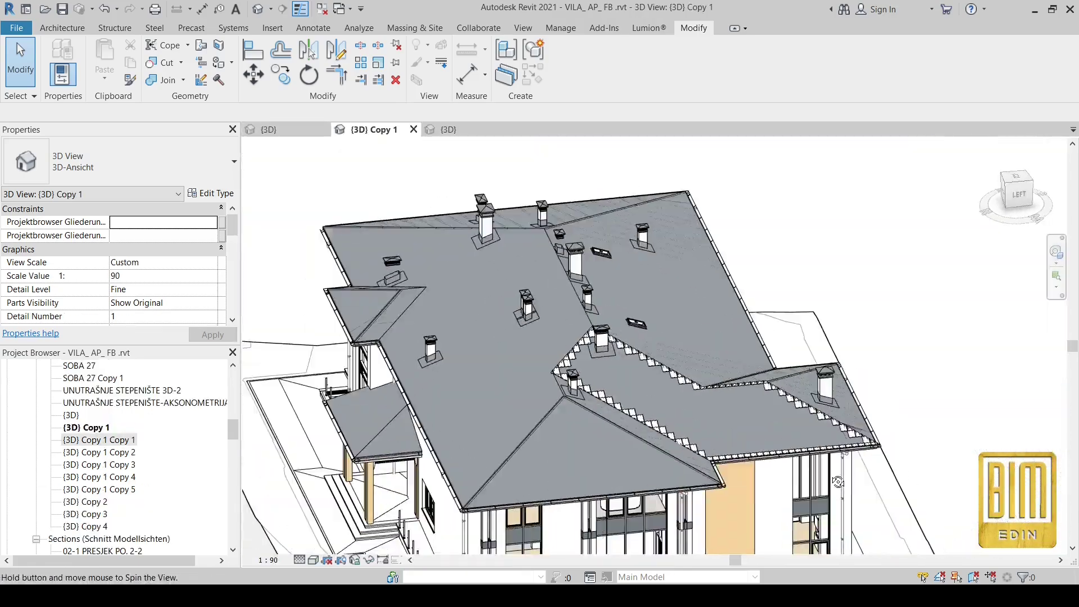
{"action": "scroll", "coordinate": [627, 400], "scroll_direction": "up", "scroll_amount": 5}
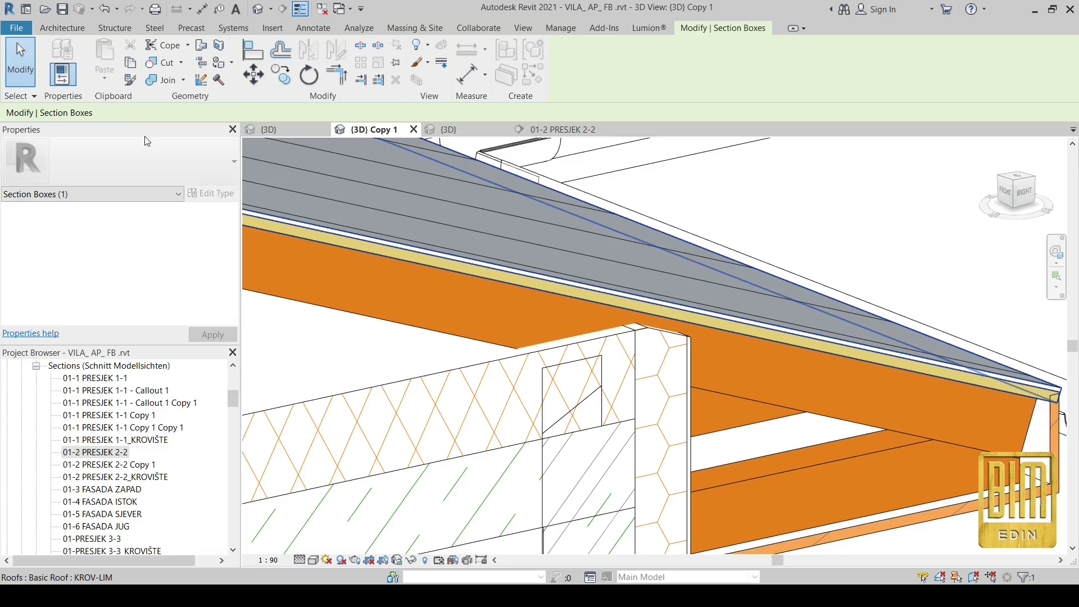
{"action": "left_click", "coordinate": [161, 79]}
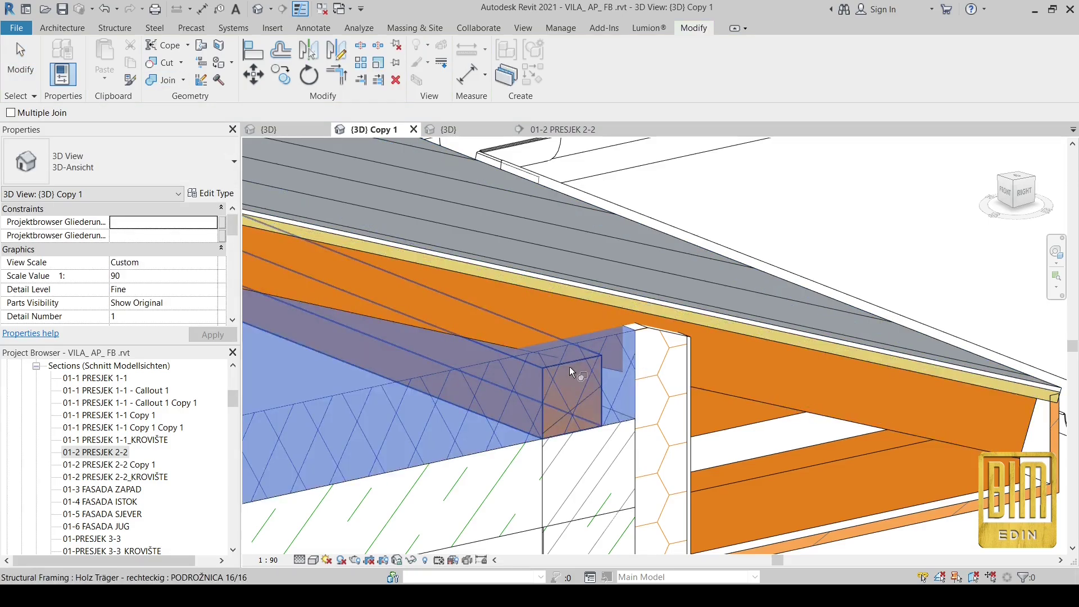
{"action": "scroll", "coordinate": [638, 386], "scroll_direction": "down", "scroll_amount": 10}
{"action": "key", "text": "Escape"}
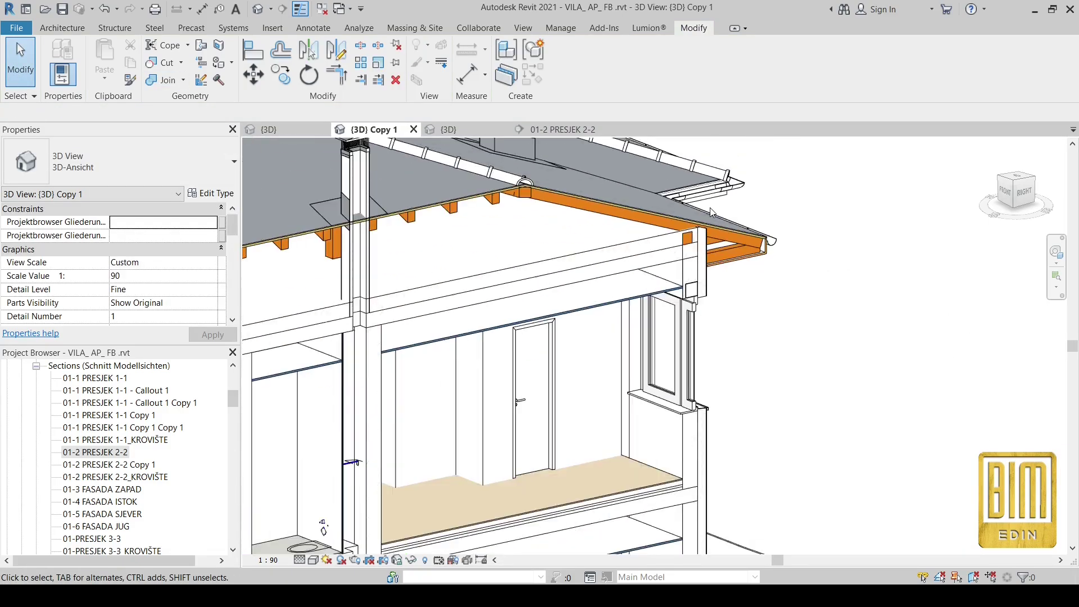
Examine the sectioned villa model, its roof structure and floors from several sides
{"action": "middle_click_drag", "start_coordinate": [823, 352], "coordinate": [758, 359], "text": "shift"}
{"action": "middle_click_drag", "start_coordinate": [461, 360], "coordinate": [652, 238]}
{"action": "scroll", "coordinate": [674, 233], "scroll_direction": "down", "scroll_amount": 5}
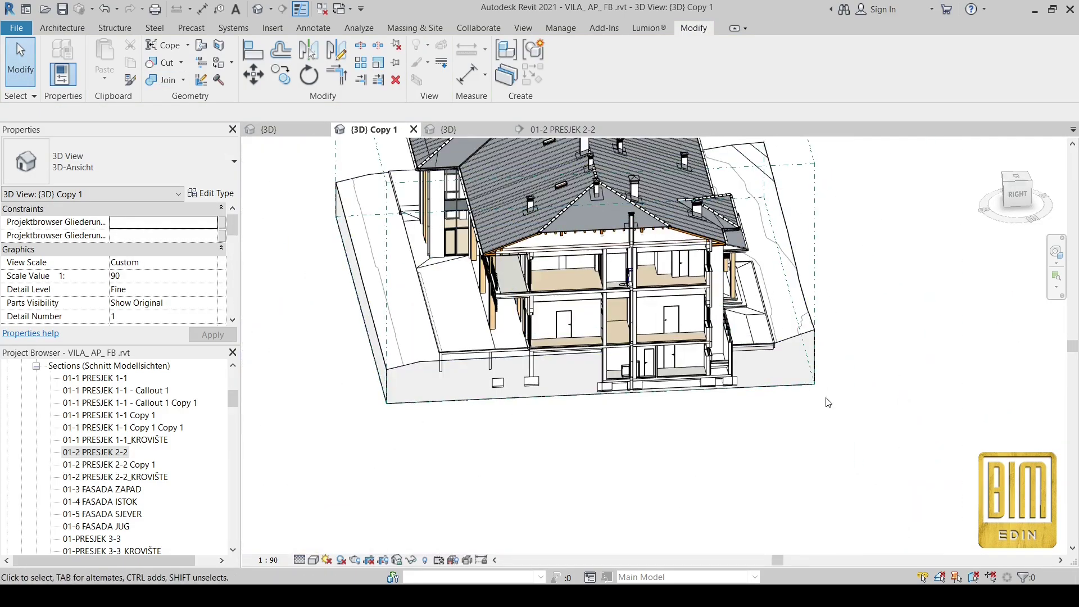
{"action": "middle_click_drag", "start_coordinate": [824, 402], "coordinate": [768, 402], "text": "shift"}
{"action": "scroll", "coordinate": [586, 229], "scroll_direction": "up", "scroll_amount": 4}
{"action": "scroll", "coordinate": [587, 315], "scroll_direction": "down", "scroll_amount": 3}
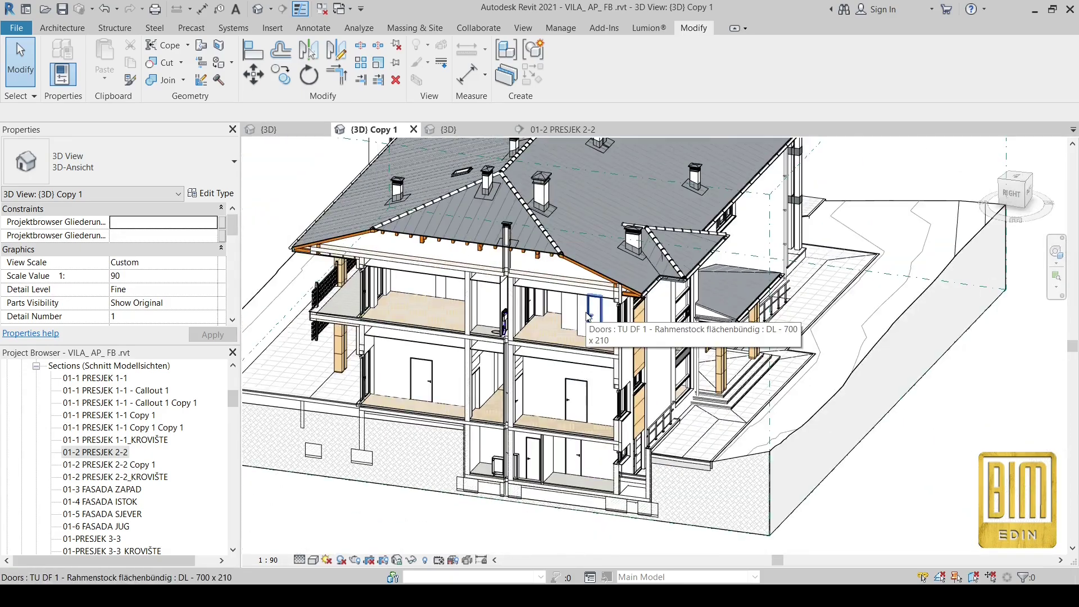
{"action": "scroll", "coordinate": [588, 316], "scroll_direction": "down", "scroll_amount": 1}
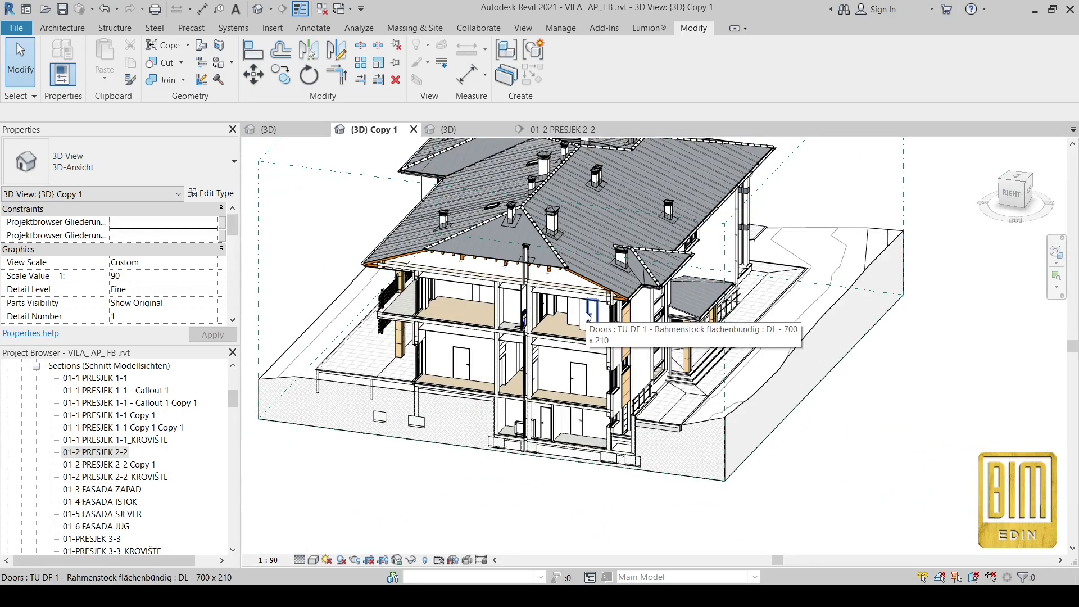